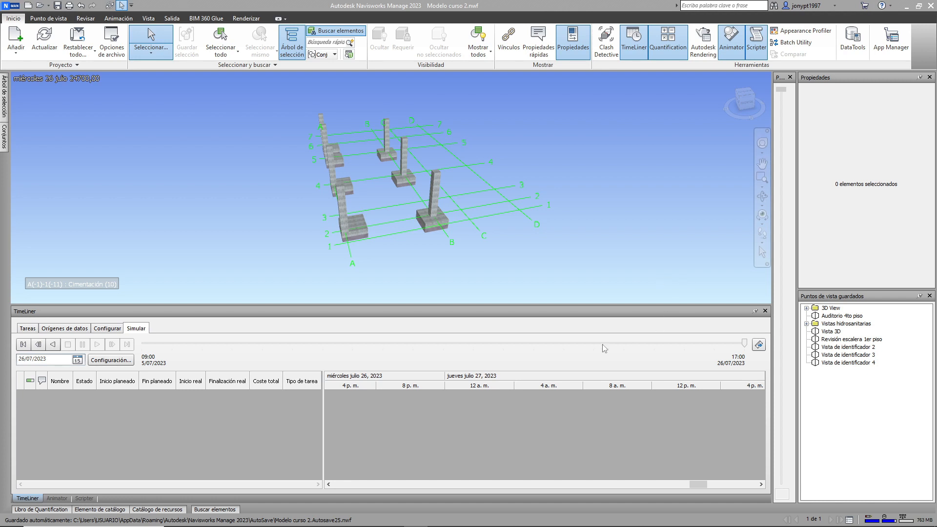
Delete the three existing tasks, Etapa 1, Etapa 2 and Etapa 3, from the TimeLiner task list
left_click(28, 330)
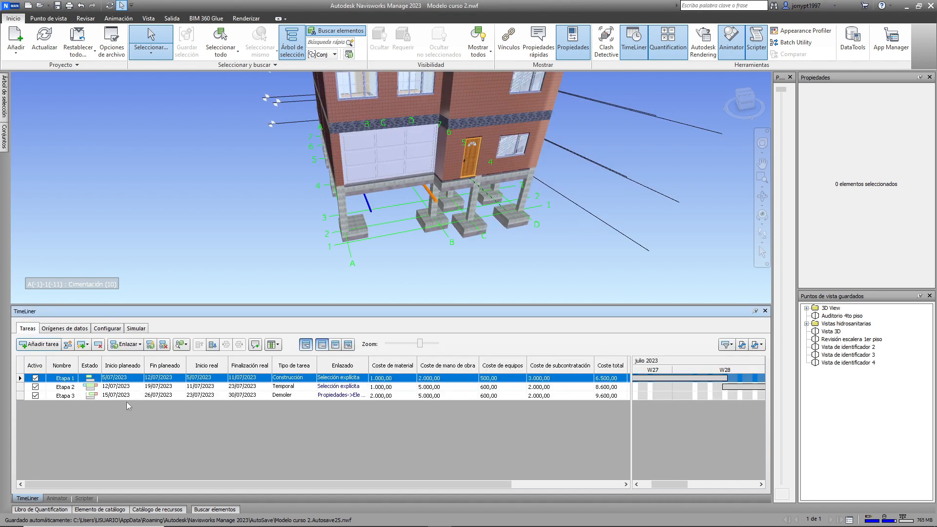
left_click(98, 344)
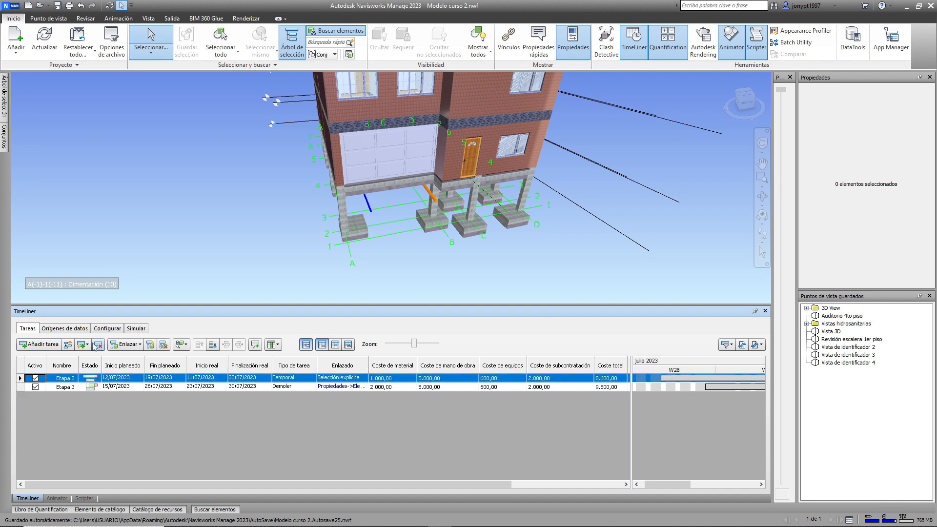
left_click(97, 344)
left_click(101, 345)
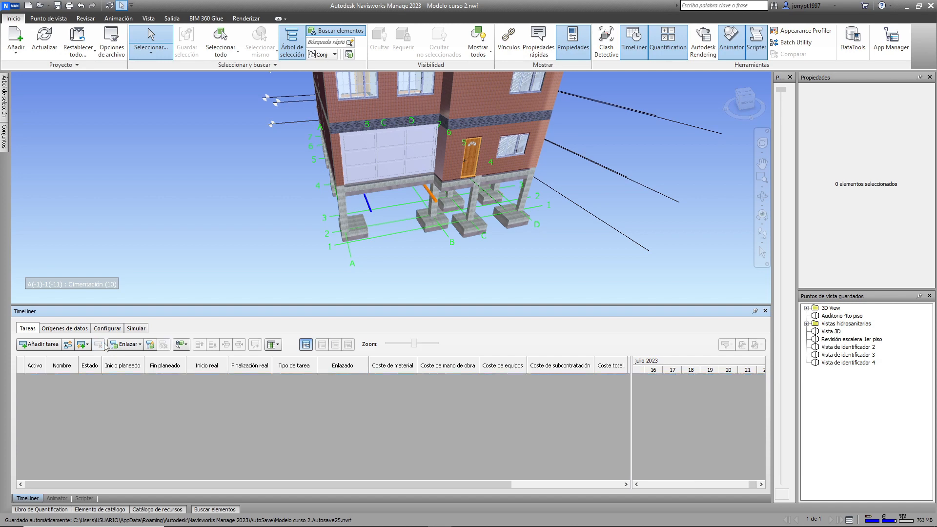
Examine the building's facade, foundation footings, columns and the pipes under the ground floor from several angles
scroll(550, 251, "down", 4)
middle_click_drag(562, 199, 563, 234)
middle_click_drag(547, 285, 578, 244, "shift")
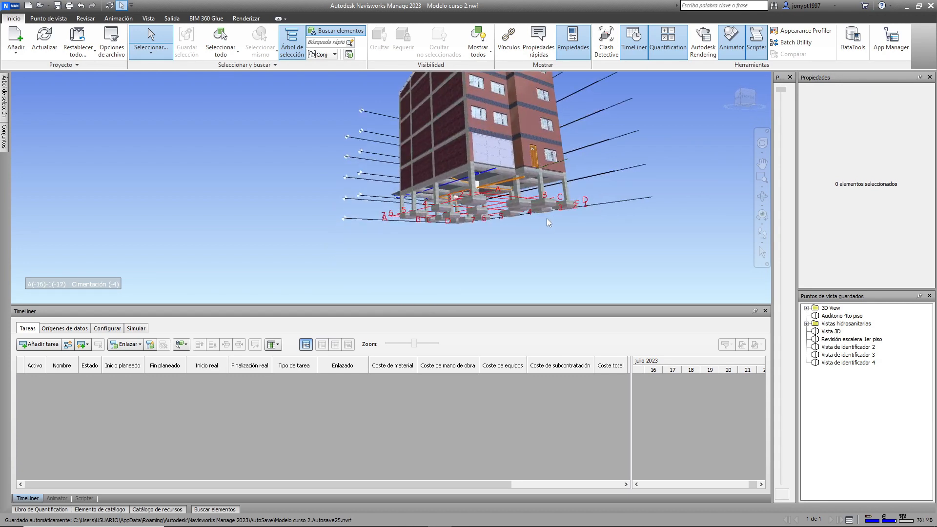
middle_click_drag(578, 159, 564, 192)
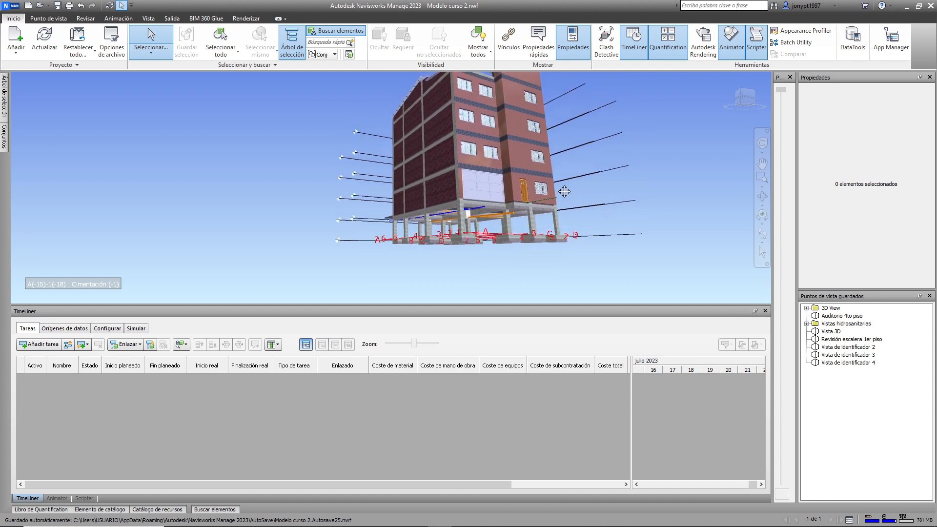
scroll(564, 192, "up", 4)
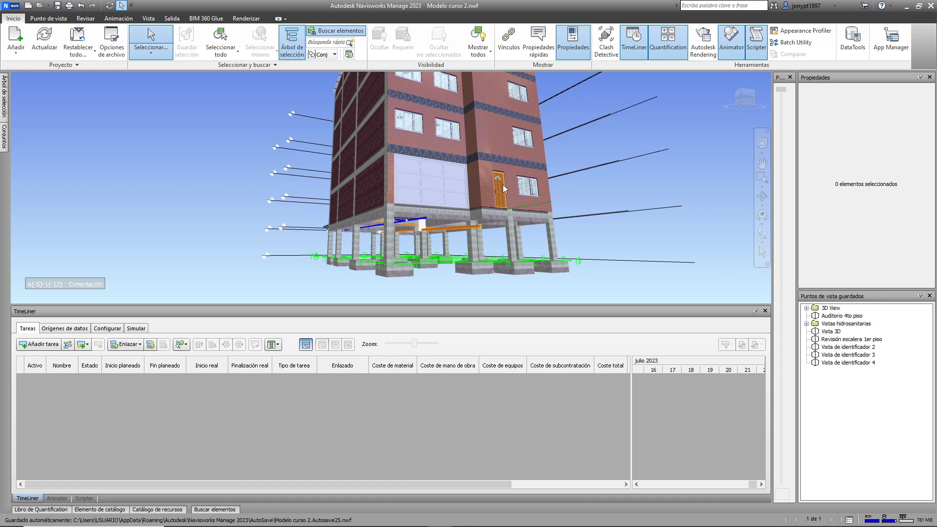
middle_click_drag(519, 180, 558, 220, "shift")
scroll(534, 232, "down", 3)
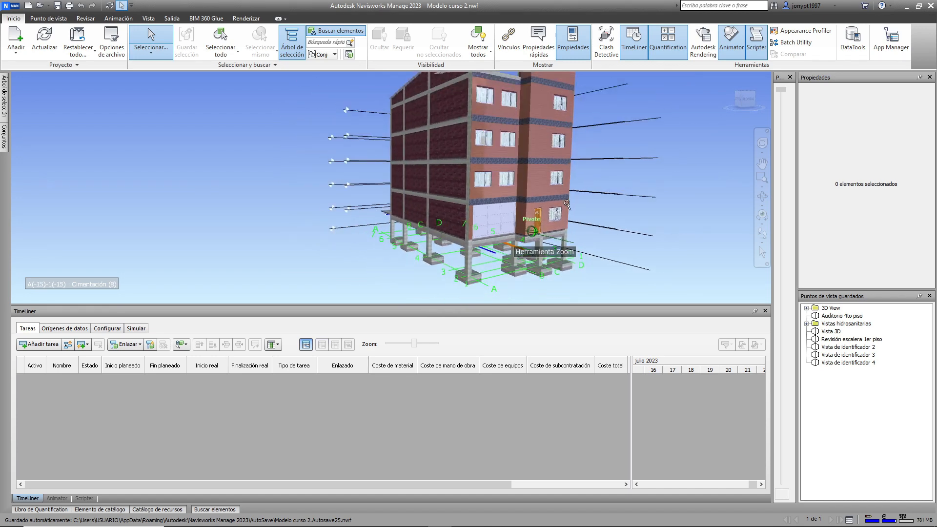
middle_click_drag(591, 172, 587, 192)
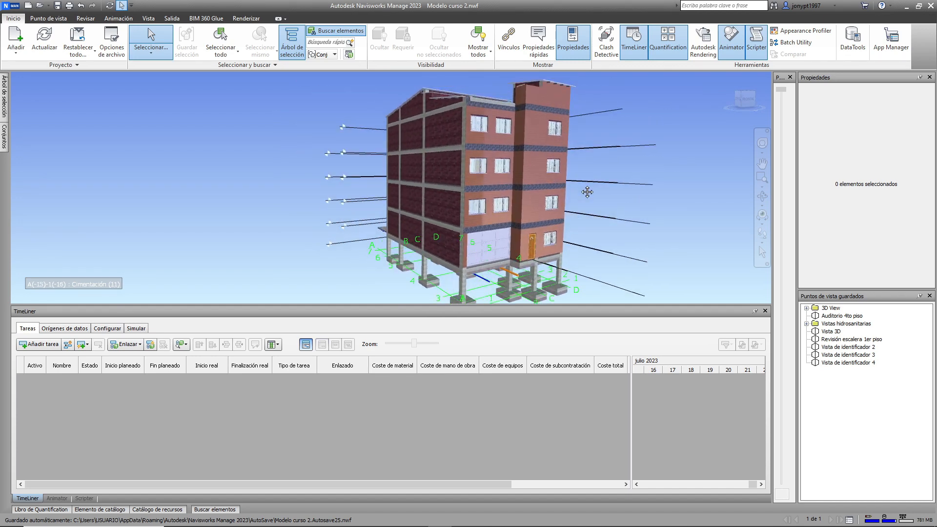
middle_click_drag(566, 237, 558, 175)
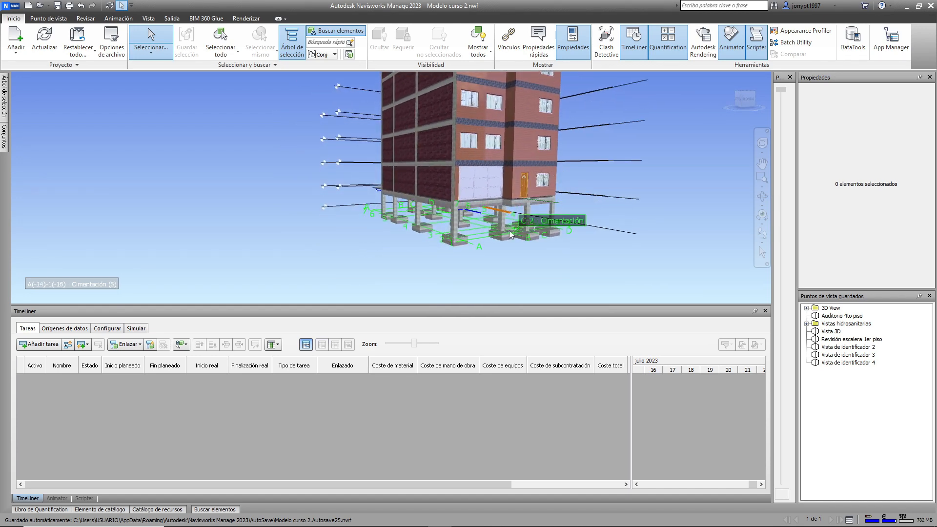
middle_click_drag(509, 233, 511, 246, "shift")
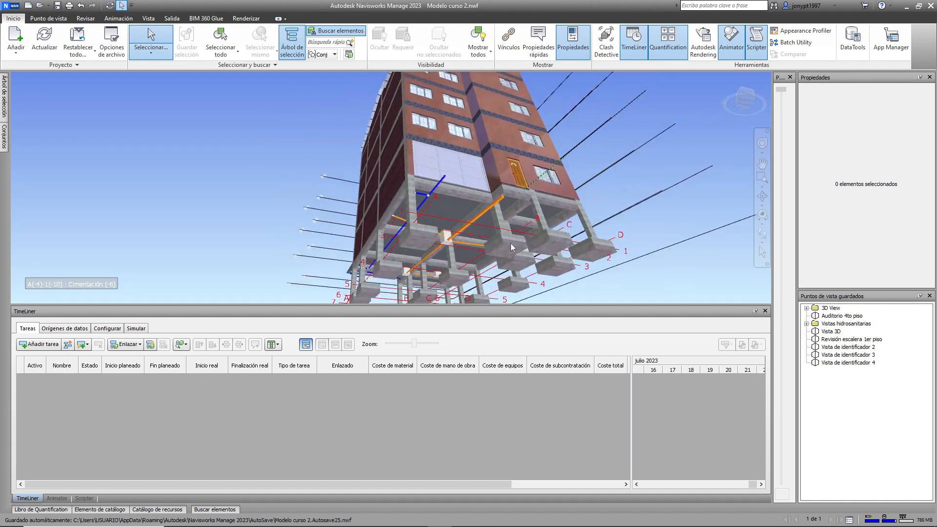
scroll(444, 252, "up", 5)
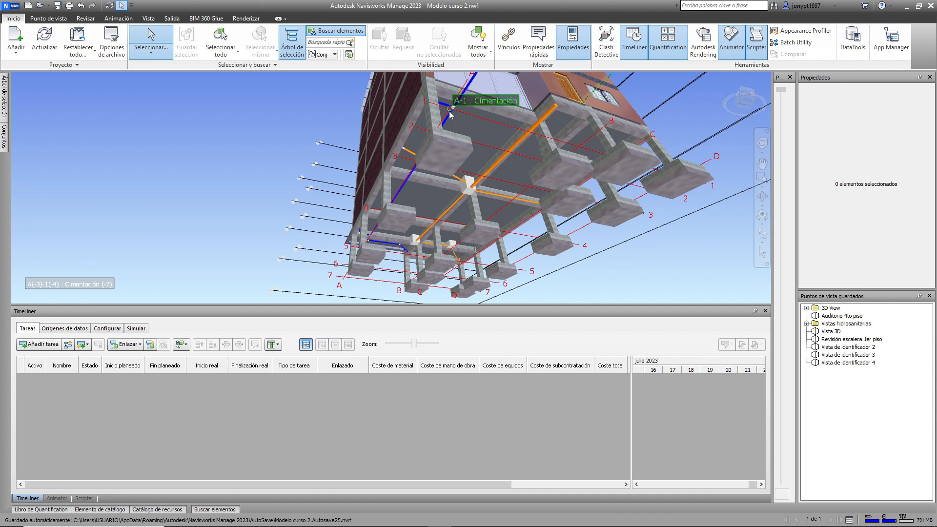
scroll(453, 126, "up", 5)
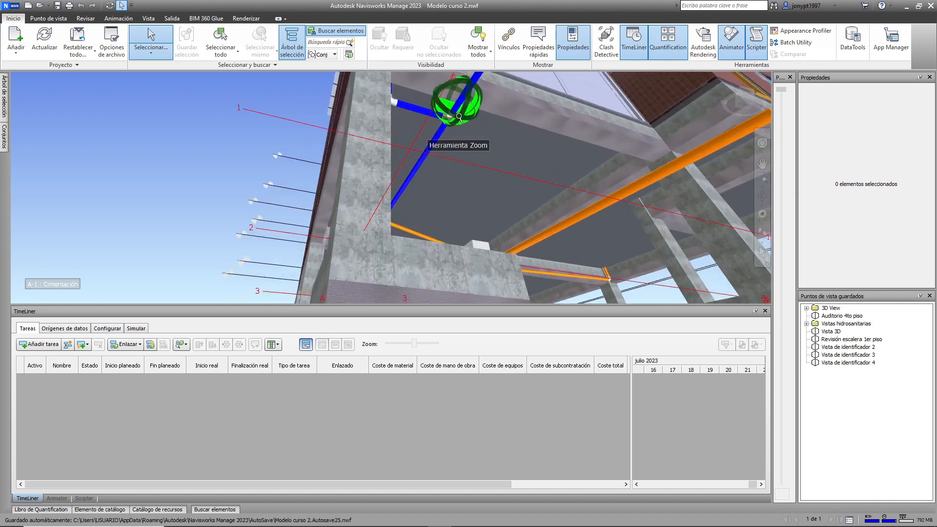
scroll(499, 171, "down", 5)
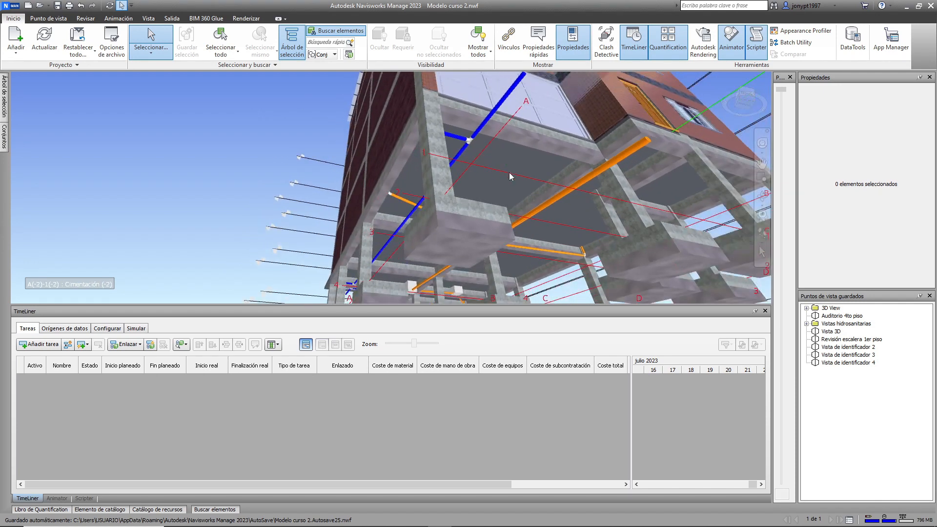
mouse_move(482, 163)
middle_mouse_down("shift")
mouse_move(534, 179)
mouse_move(570, 160)
mouse_move(471, 165)
mouse_move(533, 181)
mouse_move(491, 187)
middle_mouse_up("shift")
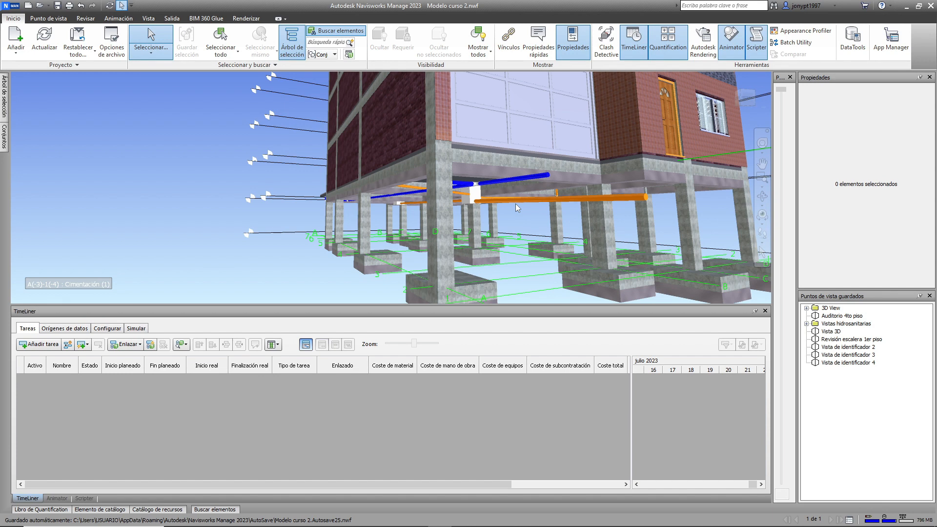
scroll(516, 204, "down", 5)
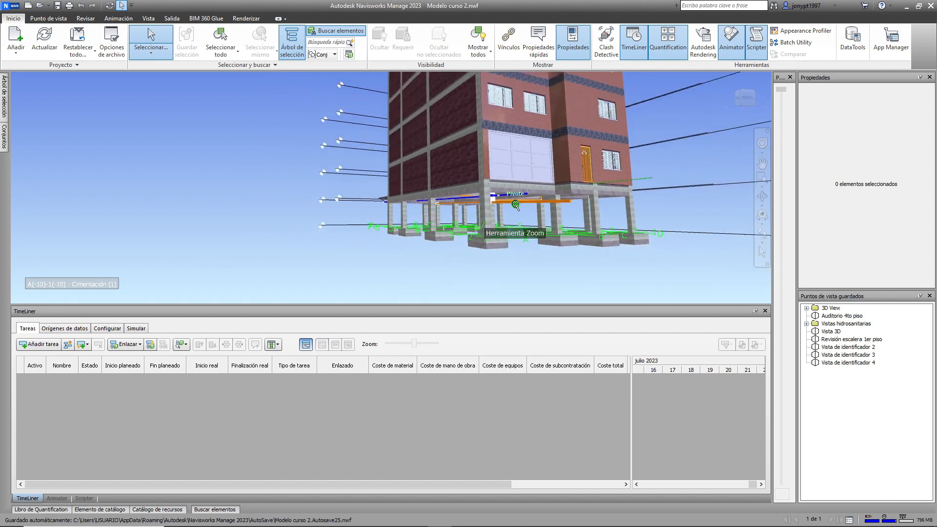
middle_click_drag(555, 203, 540, 210)
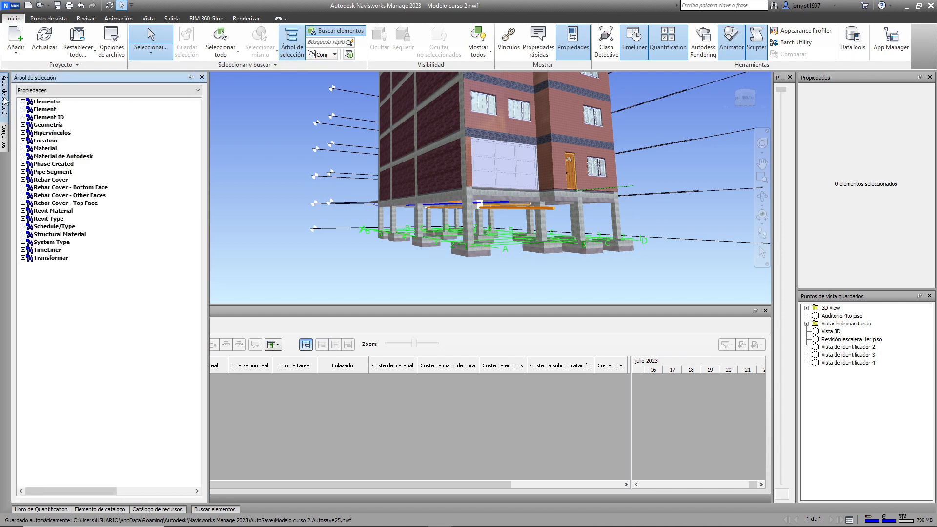
Isolate the hidrosanitario and estructura total sets from the por especialidad folder by hiding all unselected elements, and clear the selection
mouse_move(6, 138)
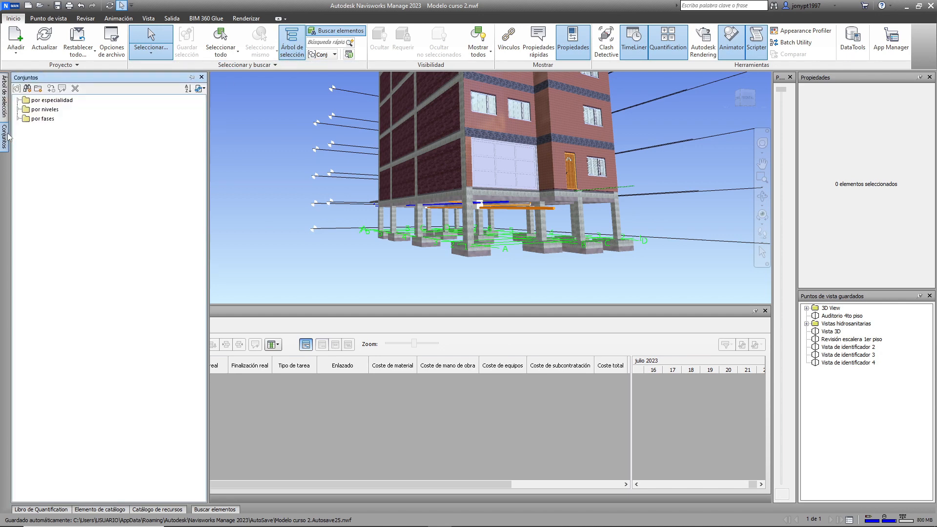
left_click(52, 101)
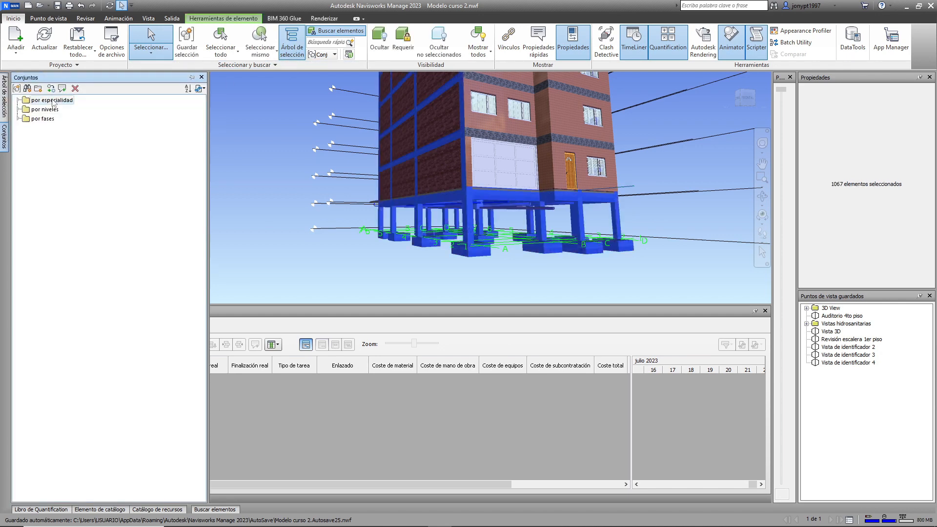
left_click(18, 100)
left_click(58, 110)
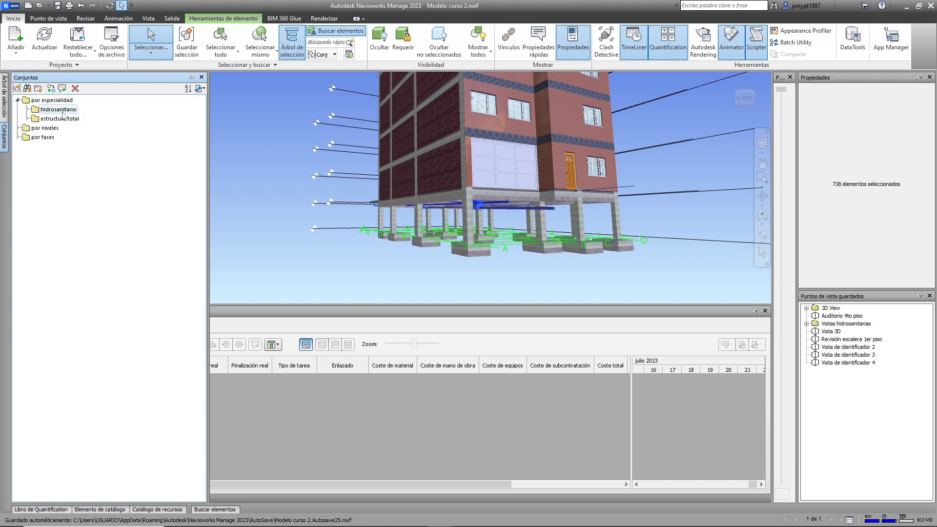
left_click(64, 119)
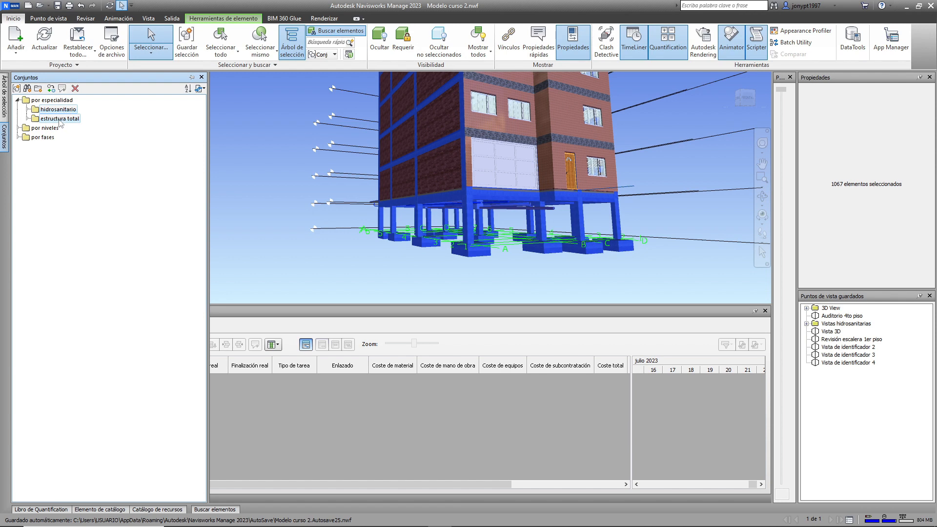
left_click(439, 42)
left_click(671, 164)
Examine the exposed structural frame from several angles, ending on a close view of its foundation footings
middle_click_drag(627, 134, 617, 174, "shift")
scroll(542, 202, "down", 3)
middle_click_drag(652, 222, 598, 223)
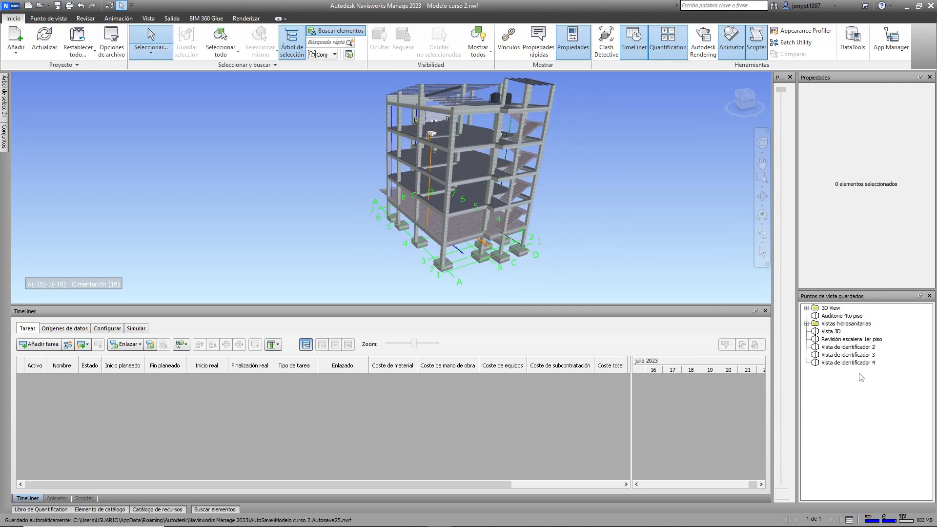
left_click(831, 332)
scroll(426, 204, "up", 5)
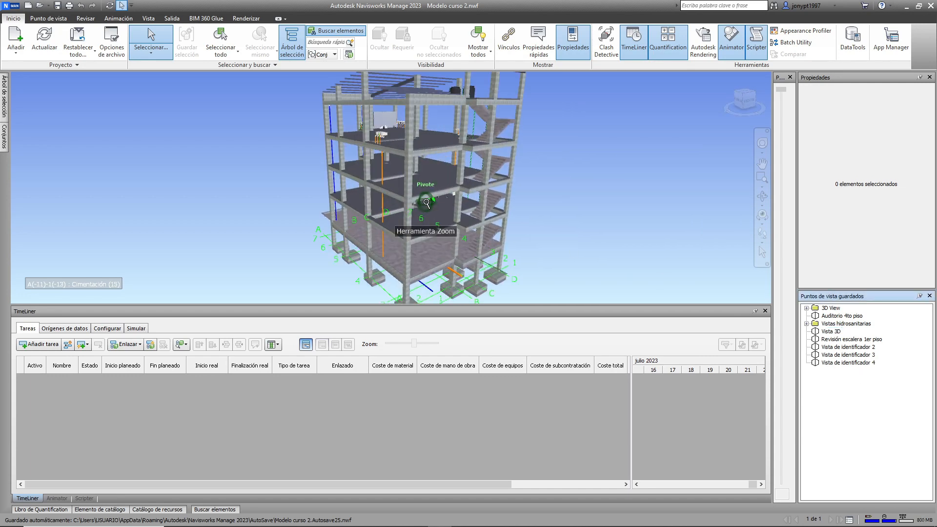
mouse_move(422, 244)
middle_mouse_down("shift")
mouse_move(448, 194)
mouse_move(404, 209)
mouse_move(450, 222)
mouse_move(426, 198)
mouse_move(394, 220)
mouse_move(390, 236)
mouse_move(424, 227)
middle_mouse_up("shift")
scroll(418, 225, "down", 3)
middle_click_drag(427, 172, 460, 196)
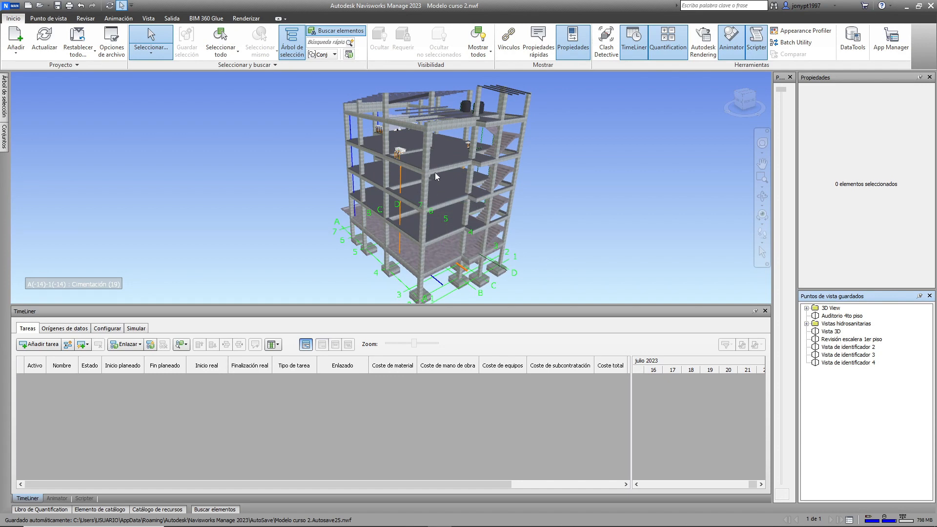
scroll(471, 271, "up", 4)
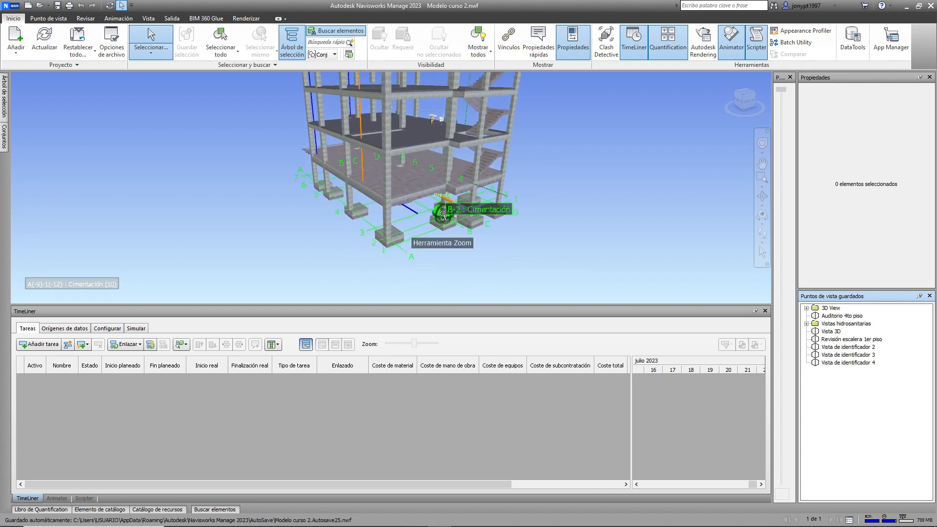
scroll(442, 215, "up", 1)
middle_click_drag(441, 237, 376, 207, "shift")
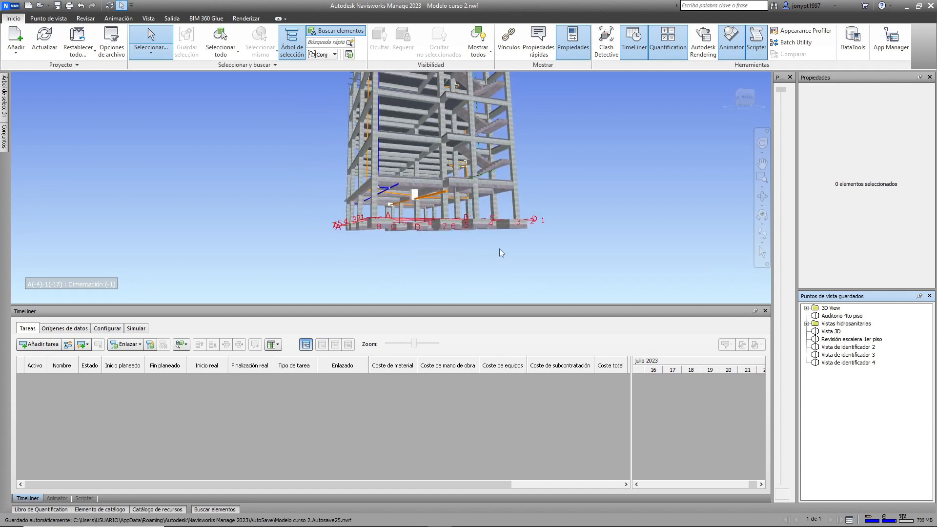
scroll(512, 222, "up", 4)
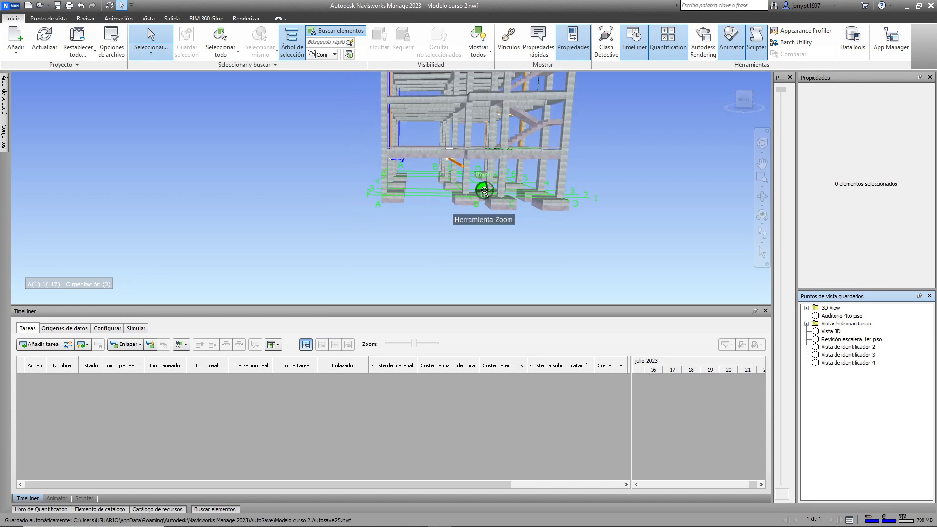
scroll(484, 191, "up", 5)
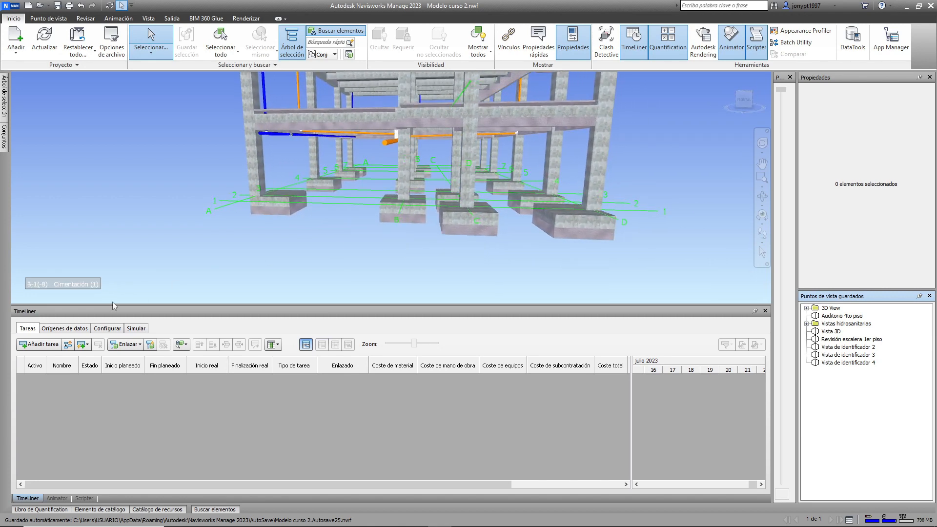
Add four new tasks to the TimeLiner and widen the Nombre column so that full task names fit
left_click(38, 344)
left_click(38, 344)
left_click(38, 344)
left_click(38, 344)
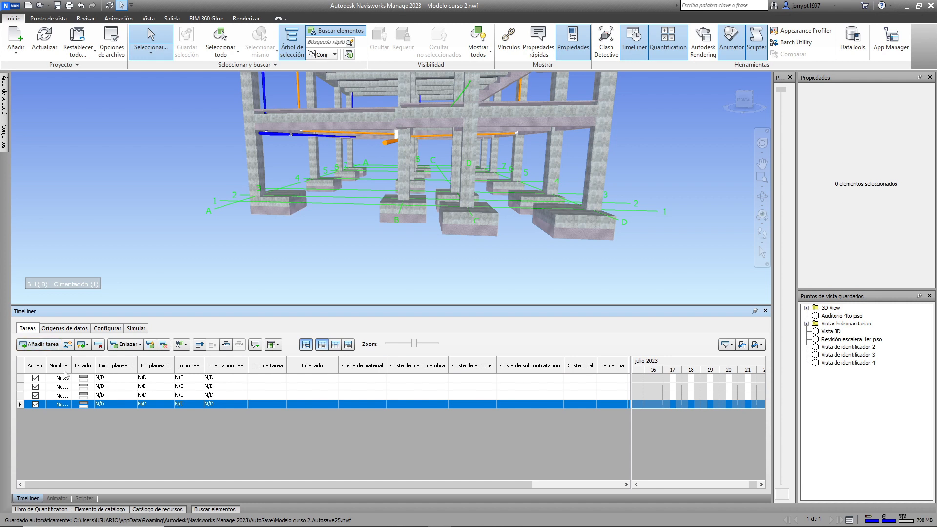
left_click_drag(71, 361, 99, 361)
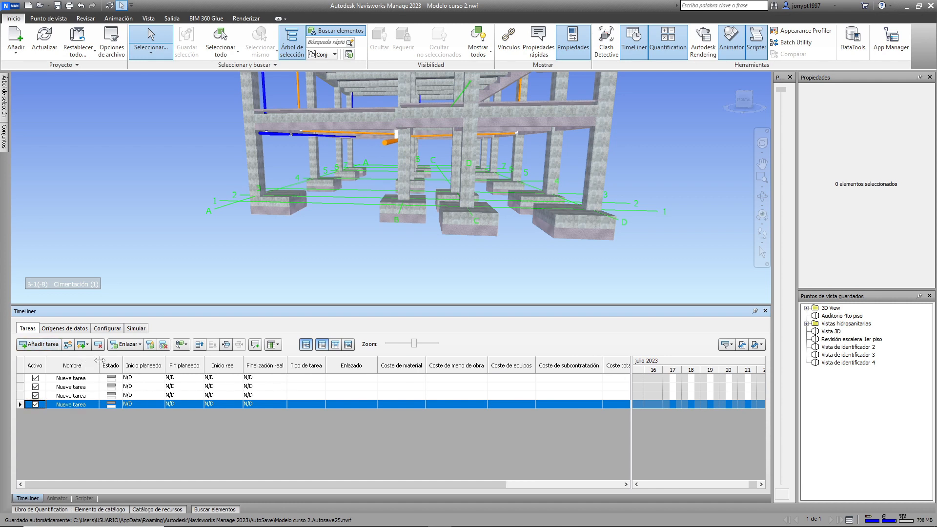
Rename the first new task as Cimentación 1 and the second as Cimentación 2
left_click(82, 379)
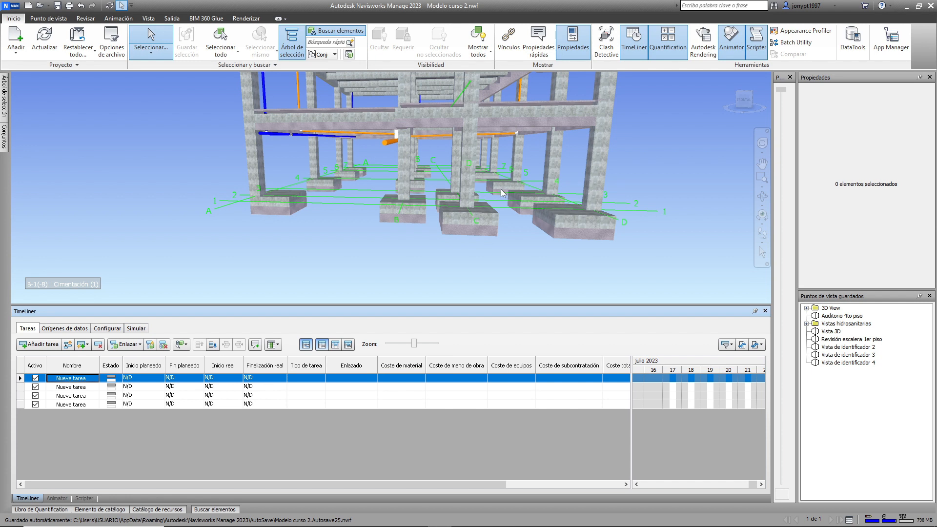
left_click(88, 380)
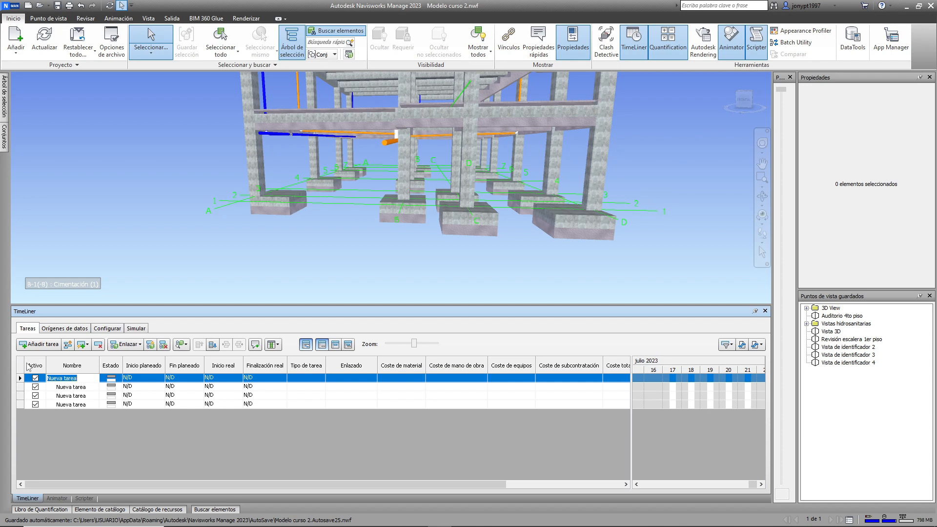
type("Cimentación 1")
left_click(83, 388)
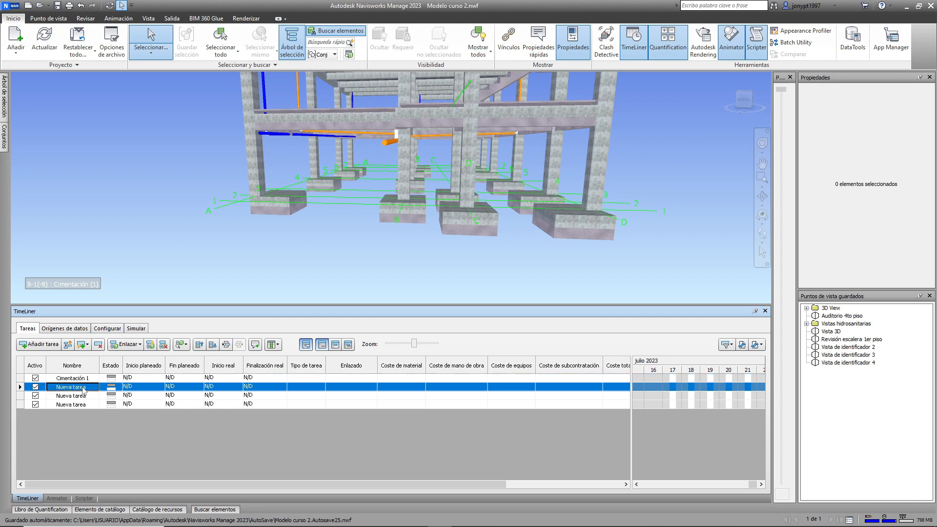
left_click(81, 389)
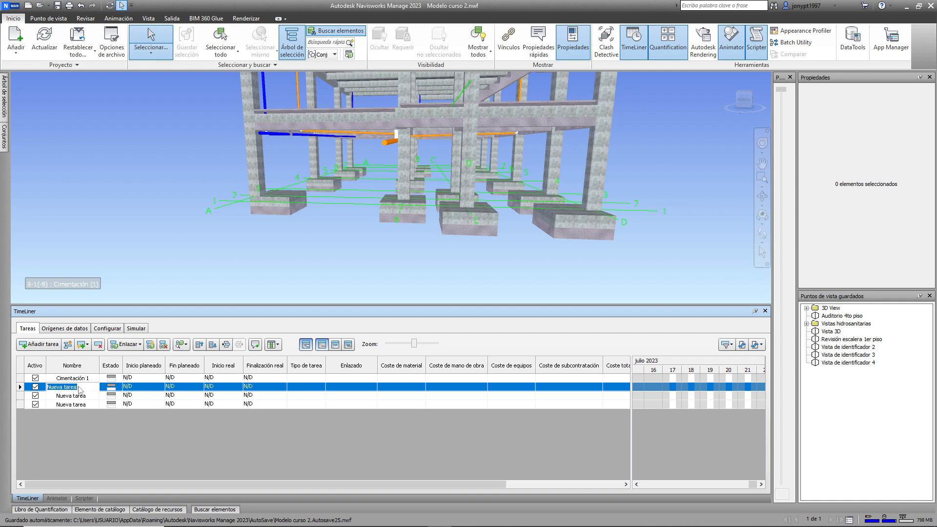
type("Ci")
type("mentación 2")
key("Return")
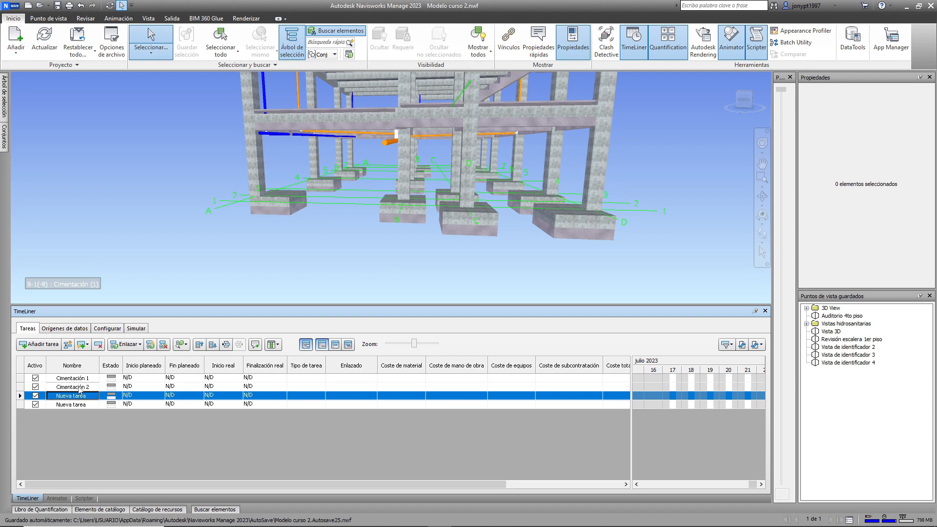
middle_click_drag(346, 257, 378, 260, "shift")
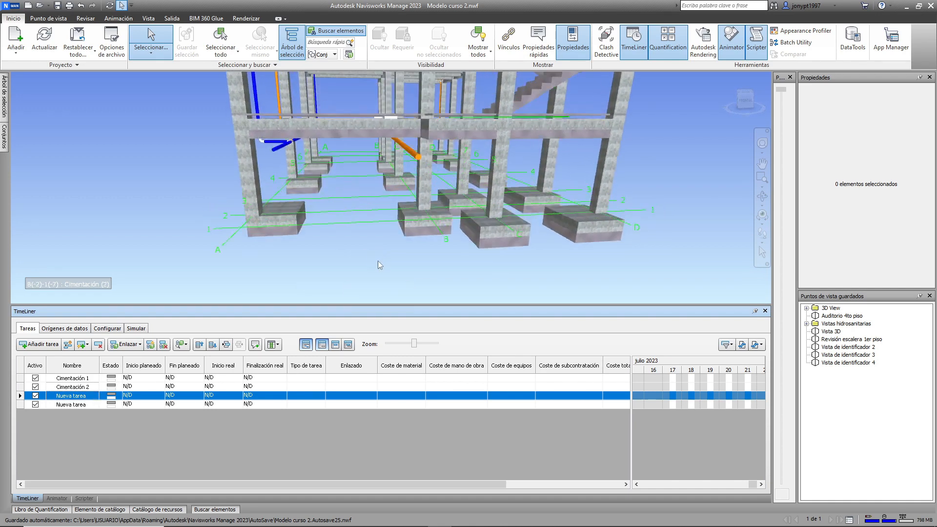
Select all the foundation footings and their ground-level columns along grid line A
left_click(266, 232)
left_click(281, 215, "ctrl")
left_click(252, 201, "ctrl")
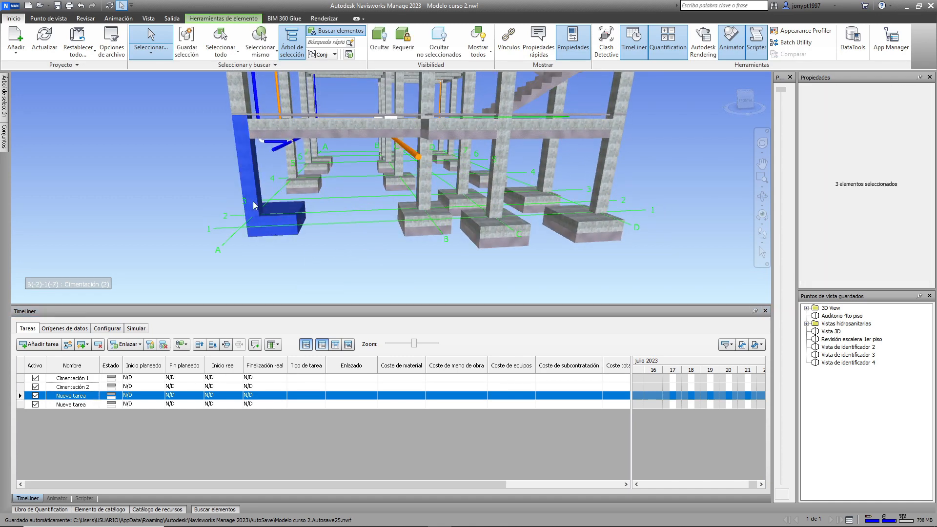
left_click(318, 184, "ctrl")
left_click(317, 190, "ctrl")
left_click(294, 170, "ctrl")
left_click(321, 168, "ctrl")
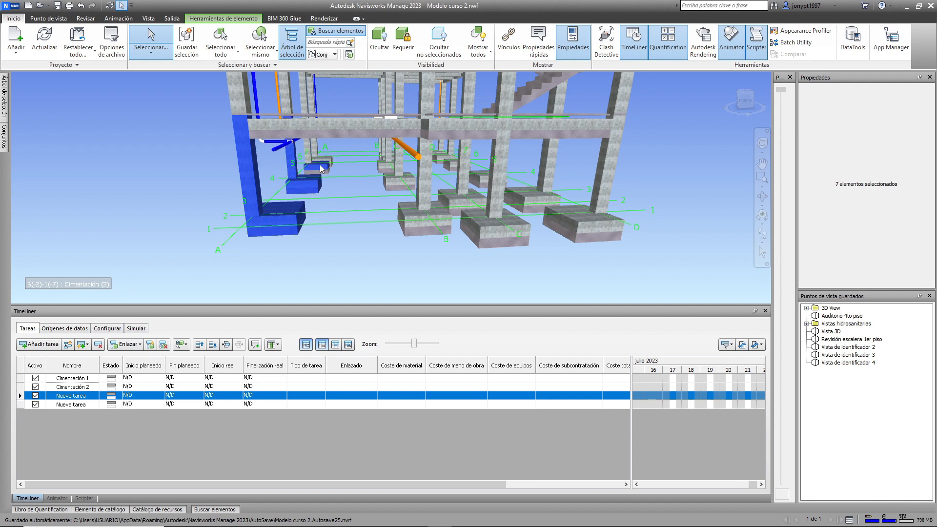
left_click(320, 173, "ctrl")
left_click(306, 153, "ctrl")
middle_click_drag(348, 191, 324, 174, "shift")
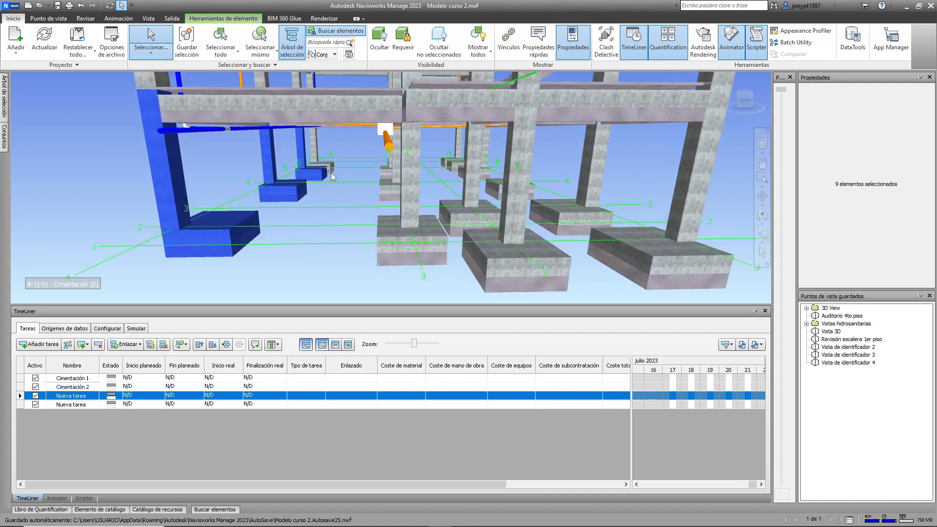
left_click(328, 168, "ctrl")
left_click(325, 165, "ctrl")
left_click(313, 152, "ctrl")
Add the front three footings and their columns along grid line B to the selection
scroll(362, 225, "down", 4)
middle_click_drag(362, 225, 401, 254, "shift")
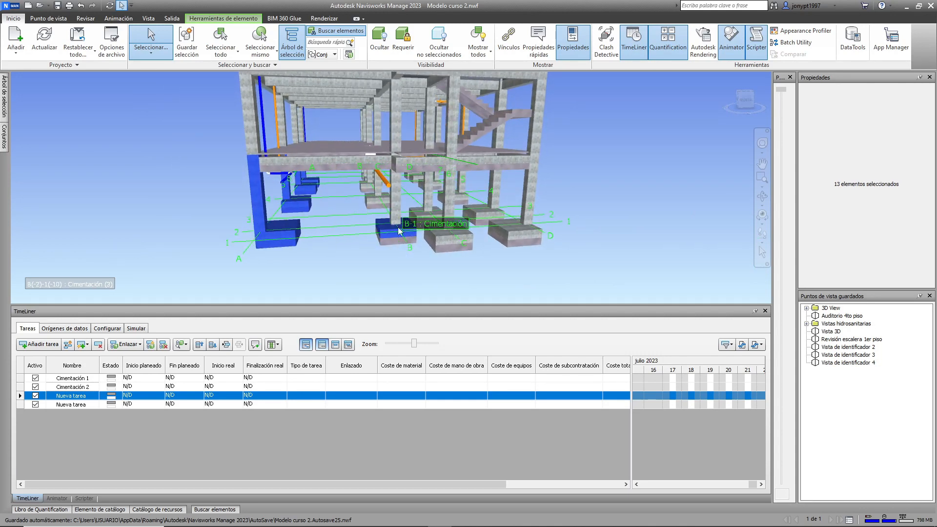
left_click(391, 212, "ctrl")
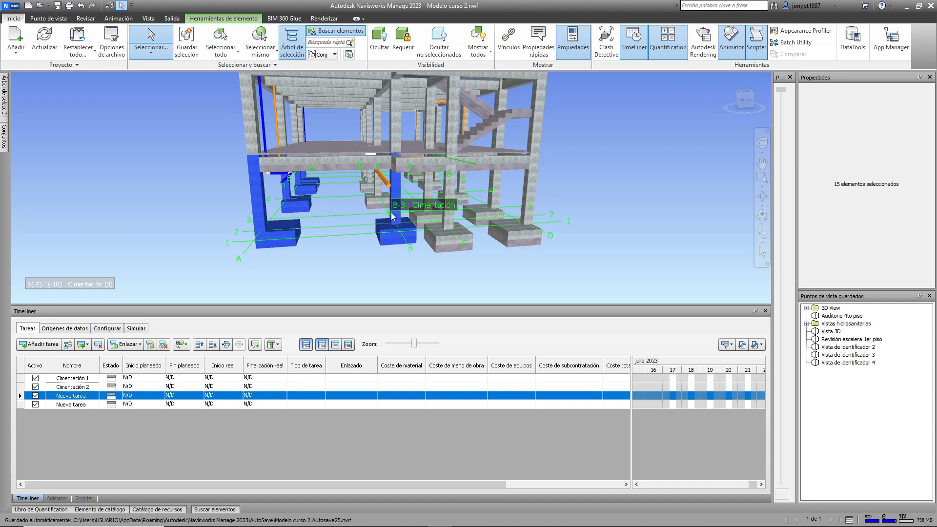
left_click(372, 202, "ctrl")
left_click(371, 205, "ctrl")
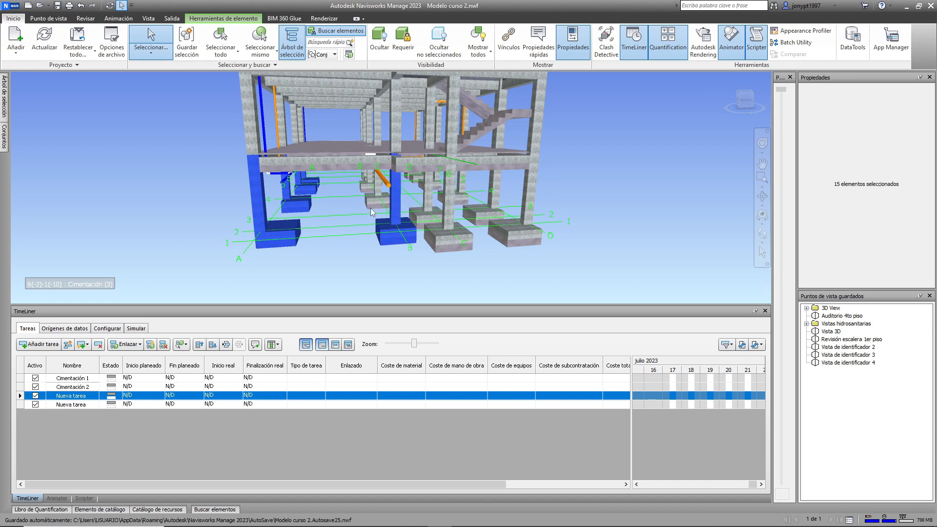
left_click(370, 205, "ctrl")
left_click(377, 188, "ctrl")
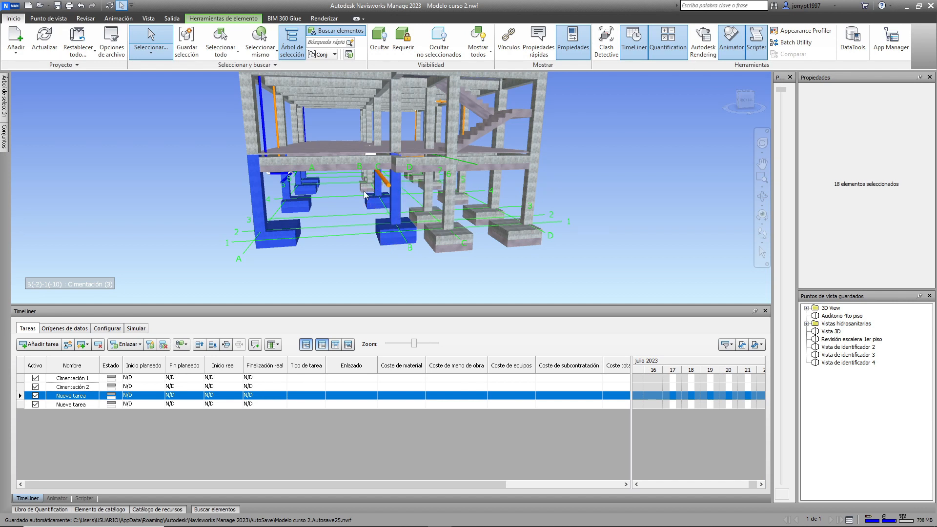
left_click(367, 188, "ctrl")
Add the two remaining rear footings and their columns along grid line B to the selection
middle_click_drag(358, 204, 403, 222, "shift")
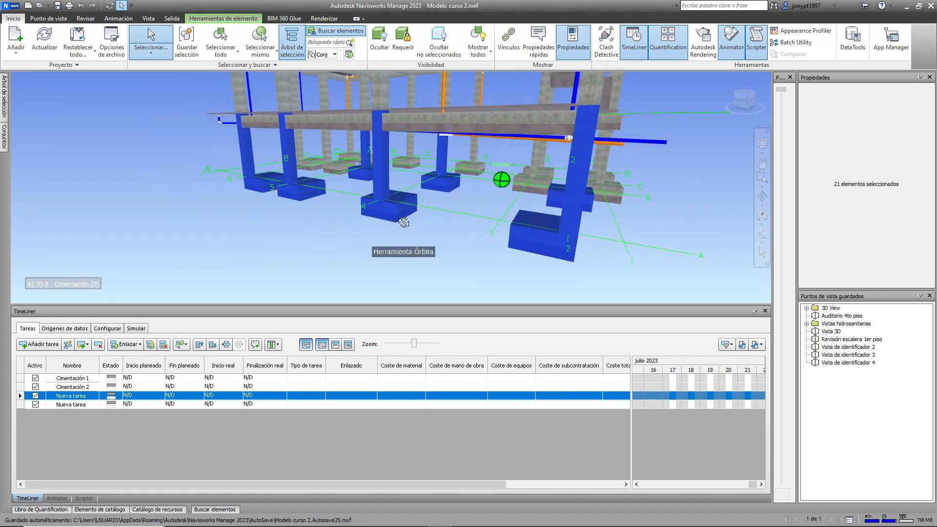
scroll(327, 164, "up", 4)
left_click(330, 172, "ctrl")
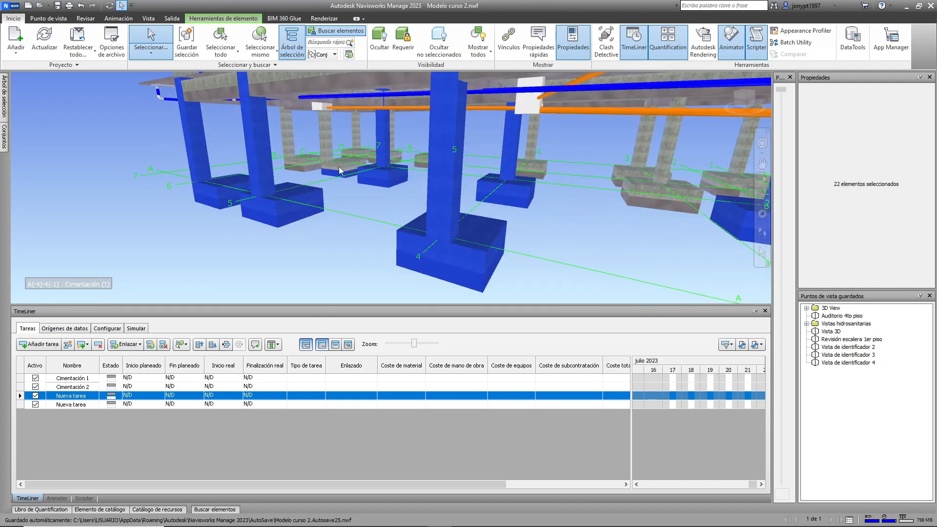
left_click(340, 170, "ctrl")
left_click(322, 164, "ctrl")
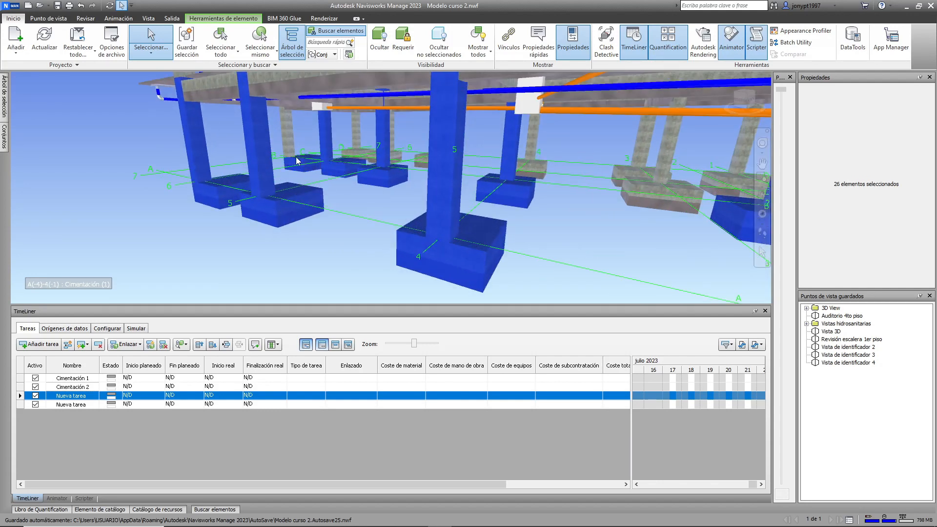
left_click(291, 166, "ctrl")
scroll(289, 168, "down", 5)
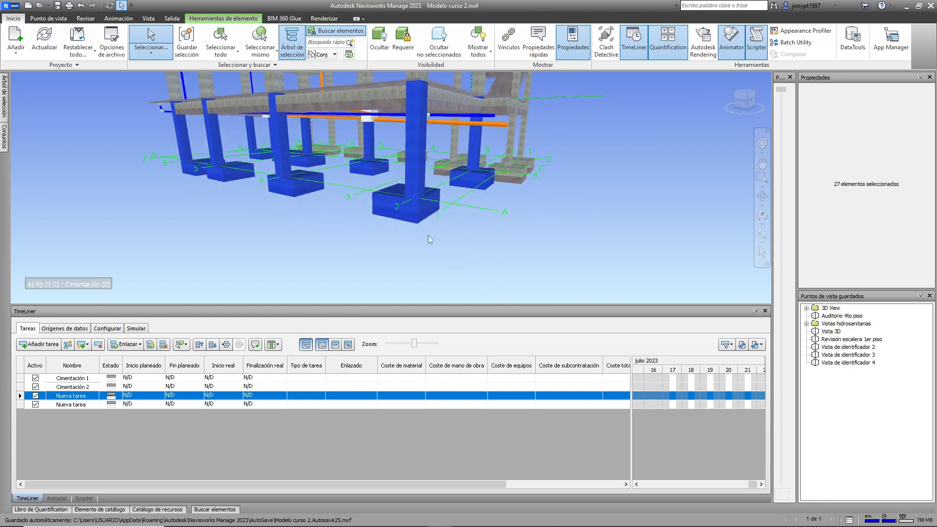
Link the selected footings and columns to the Cimentación 1 task as an explicit selection, and hide them in the model
scroll(487, 225, "down", 6)
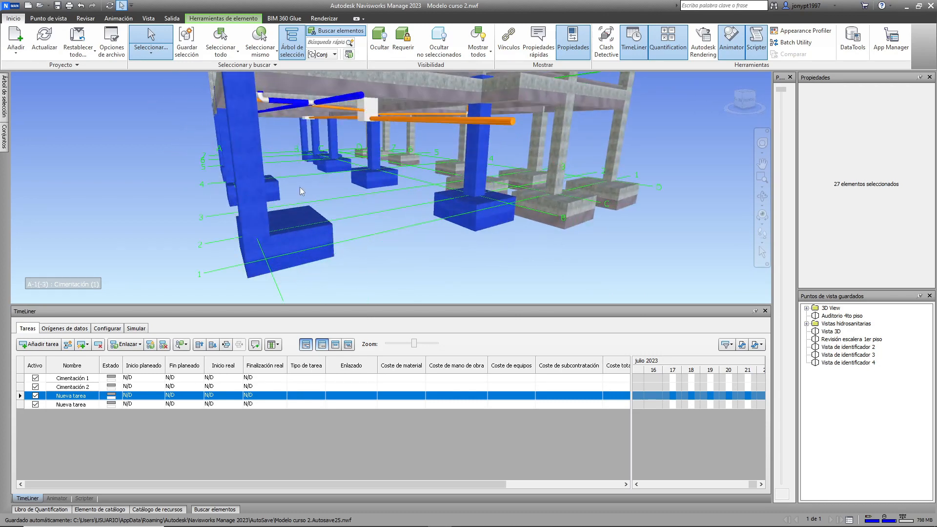
scroll(376, 229, "up", 6)
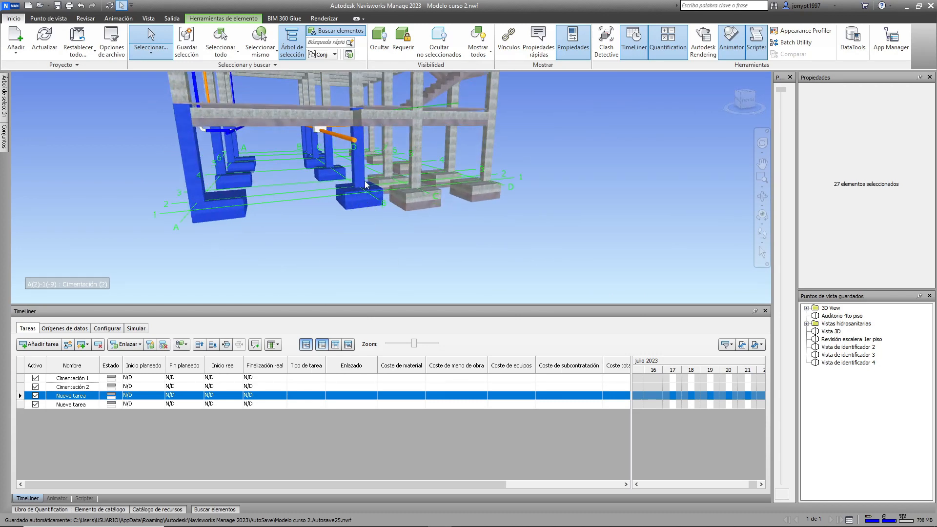
left_click_drag(363, 149, 317, 376)
left_click(345, 378)
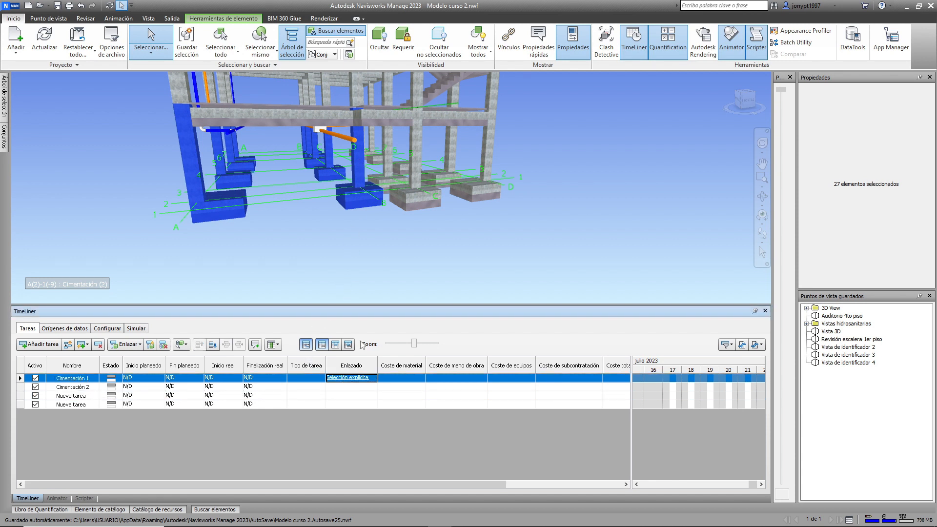
left_click(372, 46)
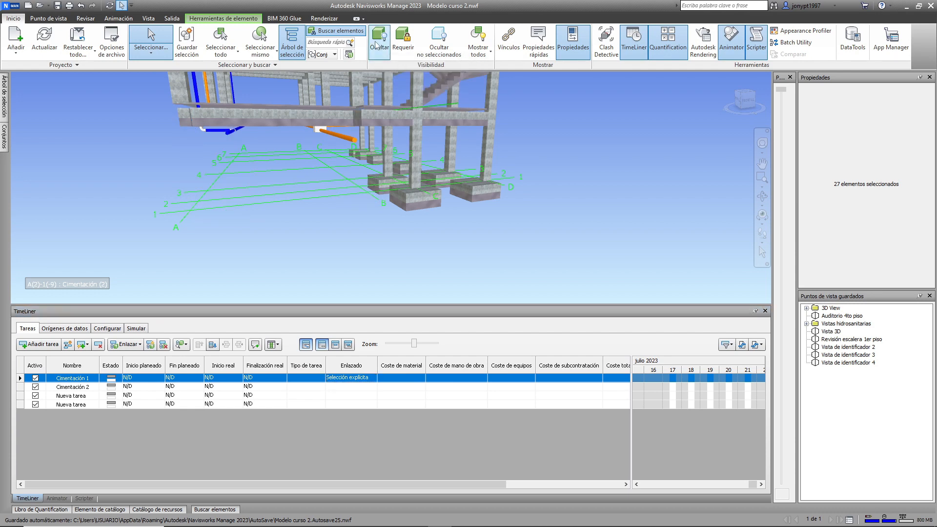
Clear the selection and select the front four footings with their columns along grid lines C and D
middle_click_drag(361, 251, 420, 259, "shift")
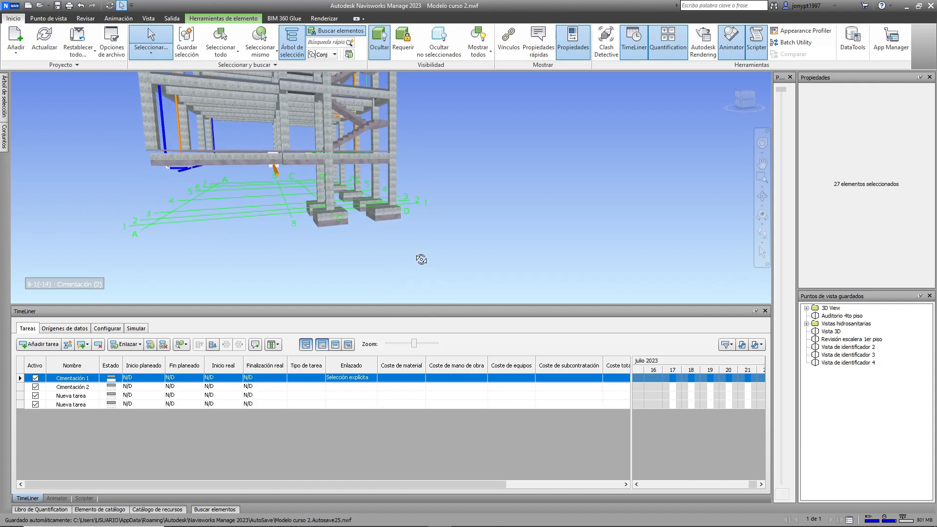
left_click(391, 230)
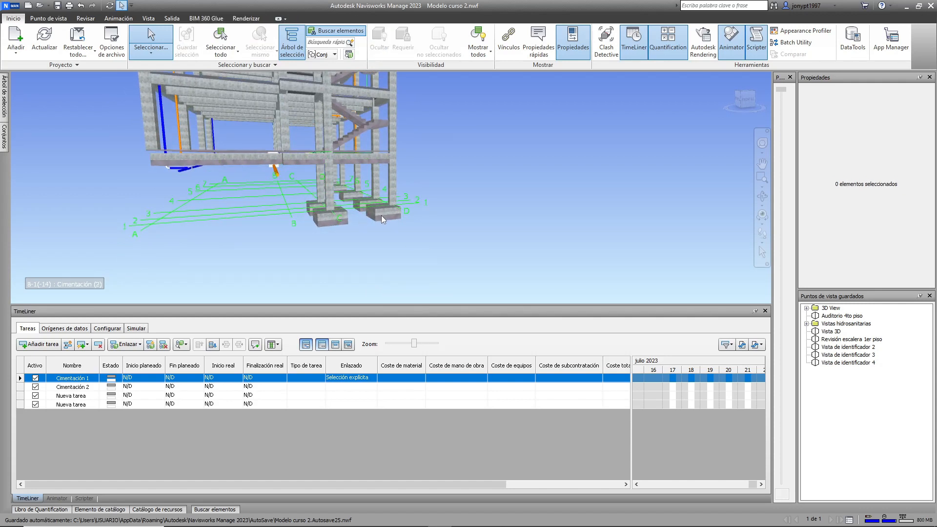
left_click(382, 217)
left_click(389, 209, "ctrl")
left_click(330, 221, "ctrl")
left_click(318, 211, "ctrl")
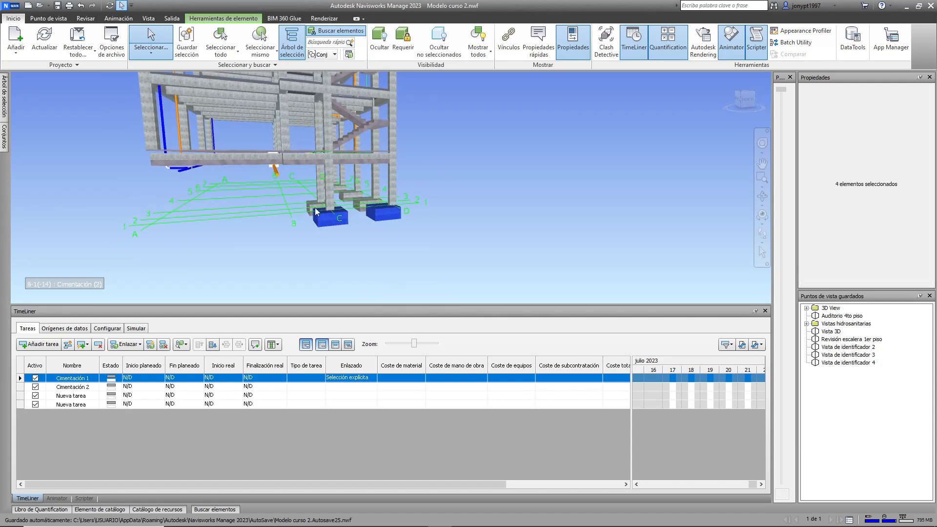
left_click(315, 210, "ctrl")
left_click(331, 202, "ctrl")
left_click(323, 193, "ctrl")
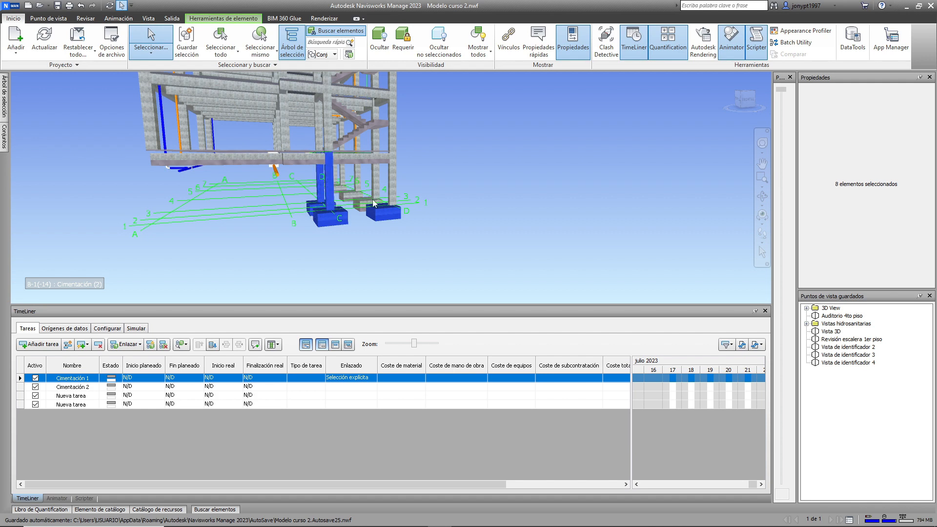
left_click(360, 207, "ctrl")
left_click(376, 184, "ctrl")
left_click(394, 189, "ctrl")
Add the four remaining rear footings and their columns along grid lines C and D to the selection
scroll(350, 199, "up", 3)
scroll(340, 198, "up", 4)
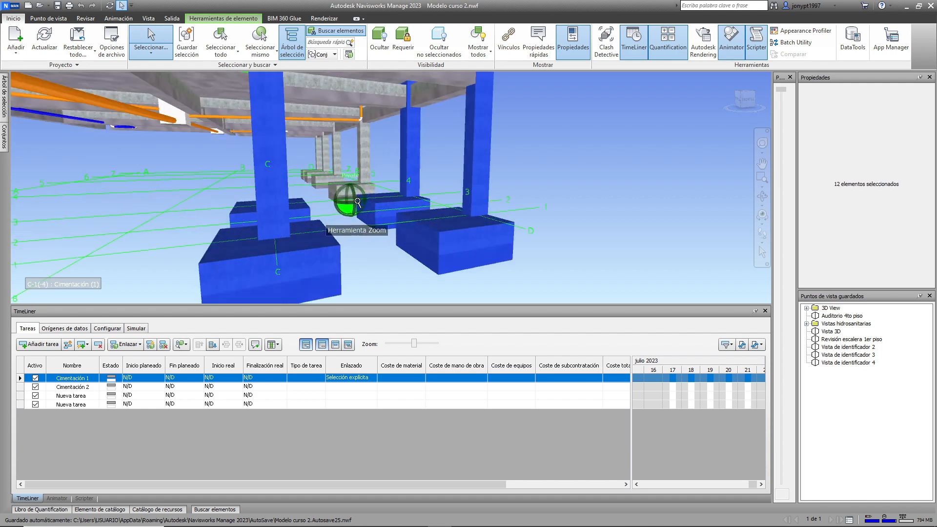
left_click(347, 190, "ctrl")
left_click(363, 173, "ctrl")
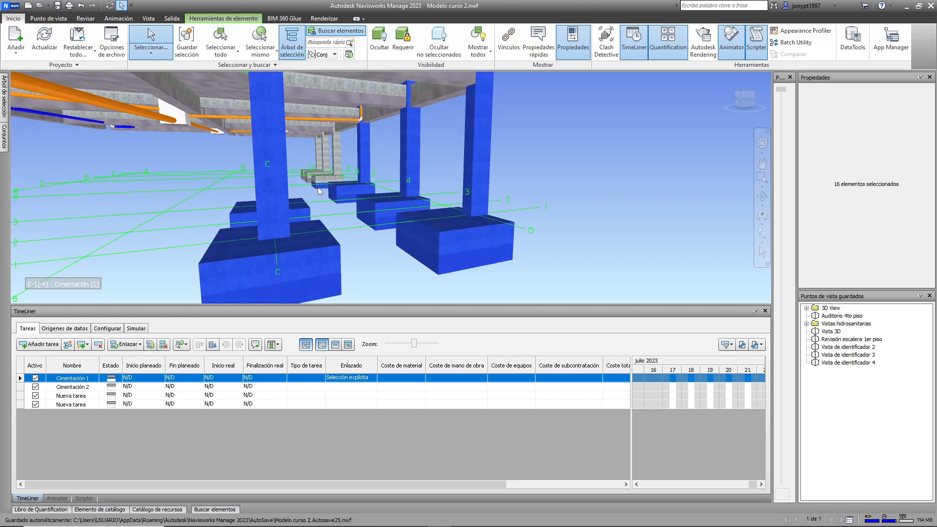
left_click(335, 170, "ctrl")
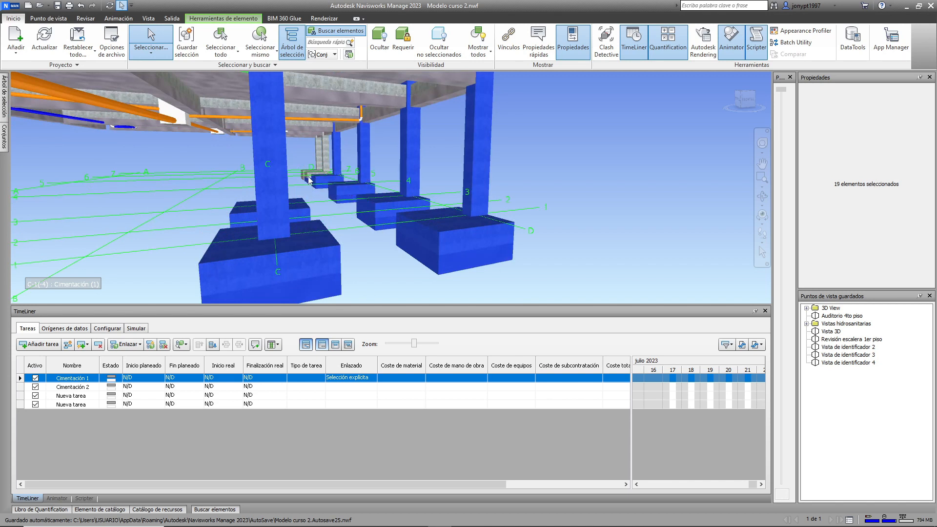
left_click(326, 167, "ctrl")
left_click(325, 164, "ctrl")
left_click(305, 177, "ctrl")
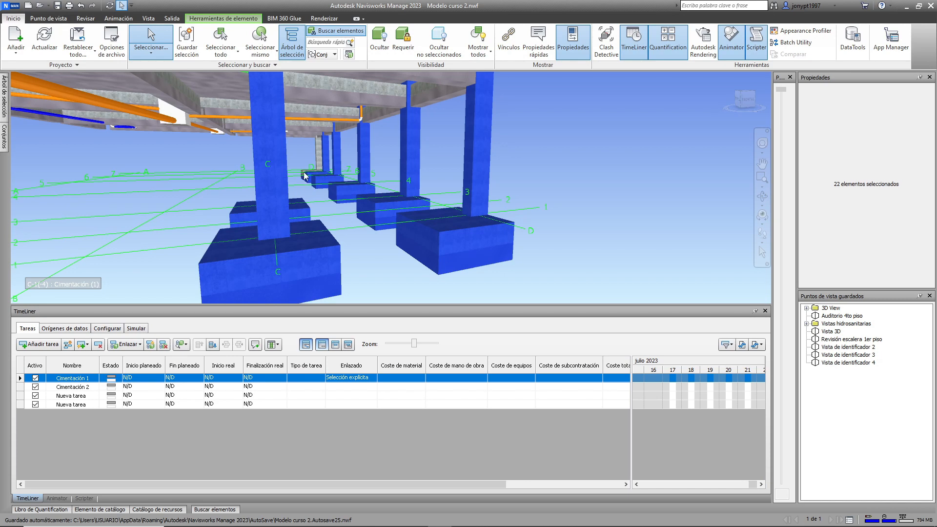
left_click(319, 166, "ctrl")
Link the selected footings and columns to the Cimentación 2 task as an explicit selection, and hide them in the model
scroll(320, 166, "down", 5)
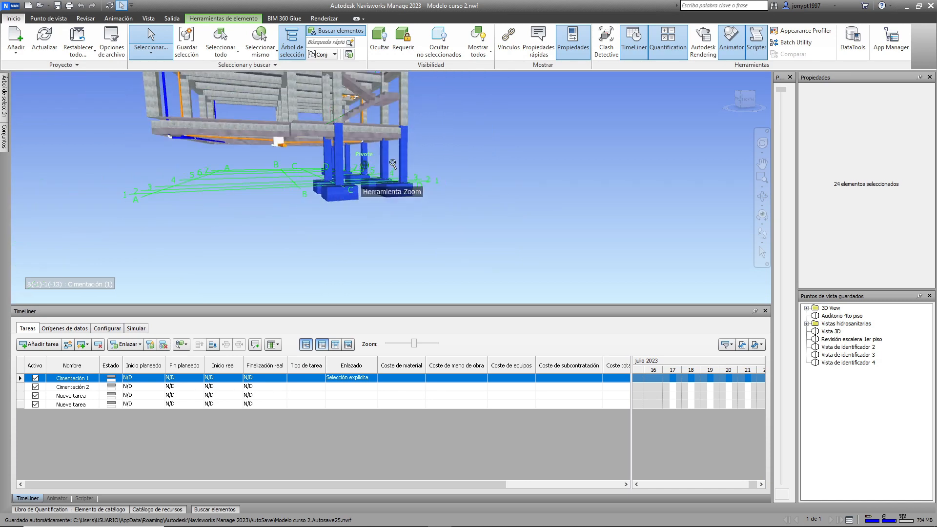
left_click_drag(402, 159, 346, 385)
left_click(347, 387)
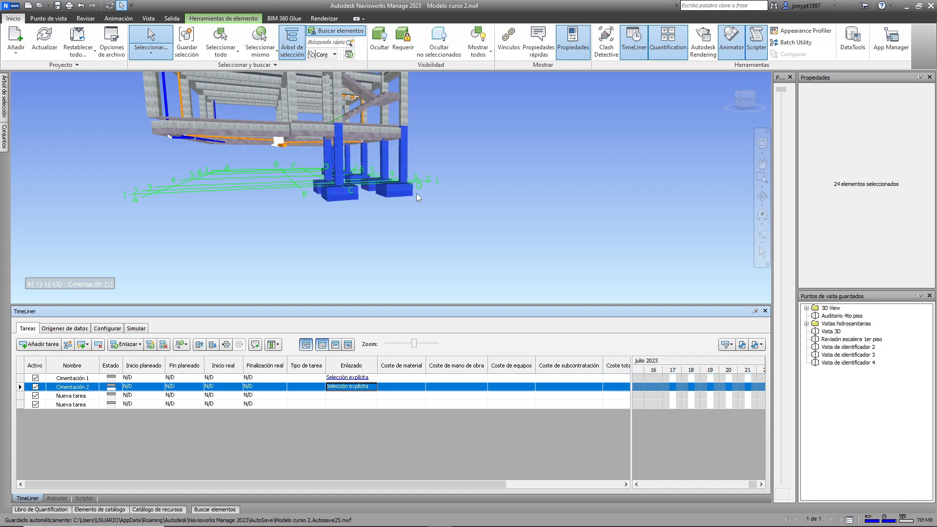
left_click(380, 49)
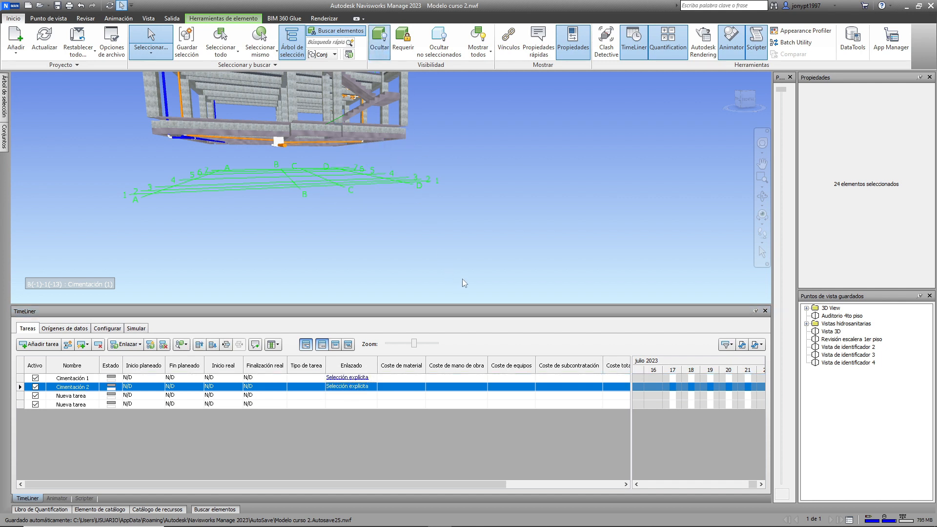
Set the task type of Cimentación 1 and Cimentación 2 to Construcción
left_click(306, 378)
left_click(306, 378)
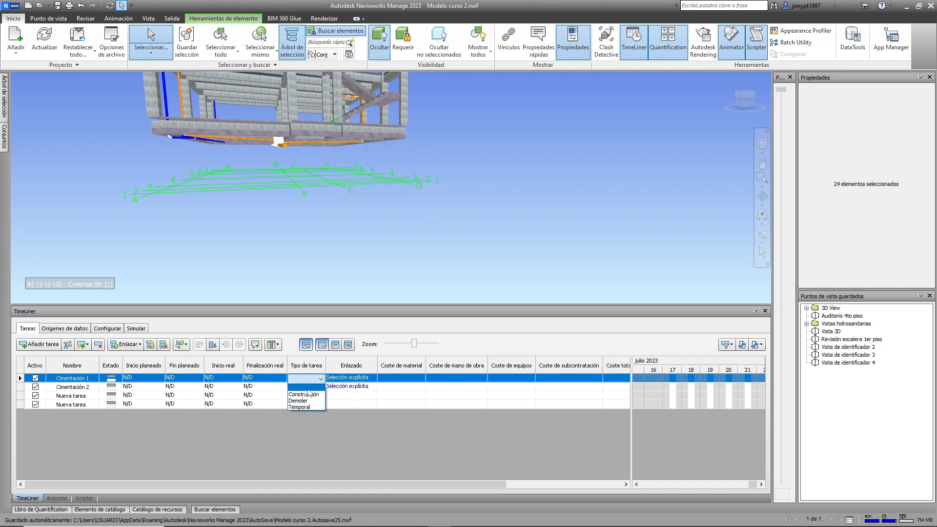
left_click(303, 394)
left_click(306, 387)
left_click(306, 386)
left_click(303, 403)
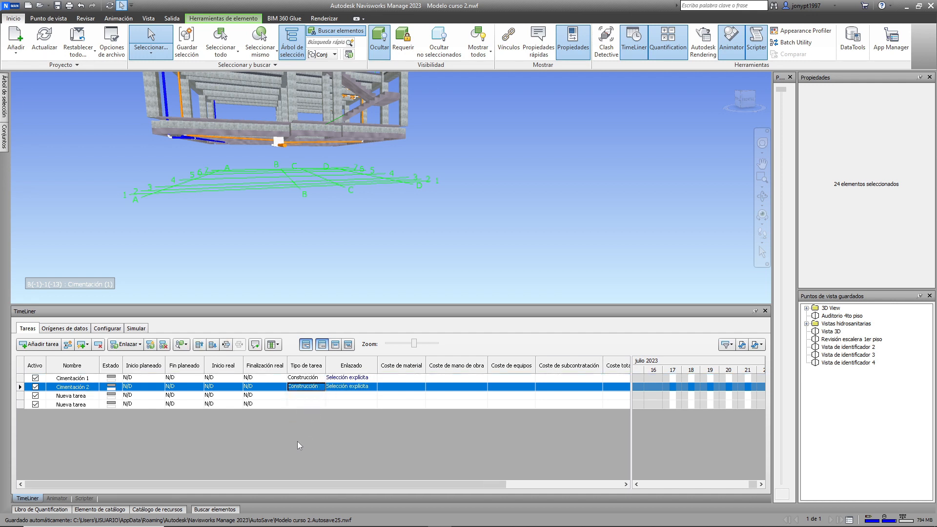
Set the planned start of Cimentación 1 to 5/07/2023 and its planned end to 12/07/2023
left_click(141, 379)
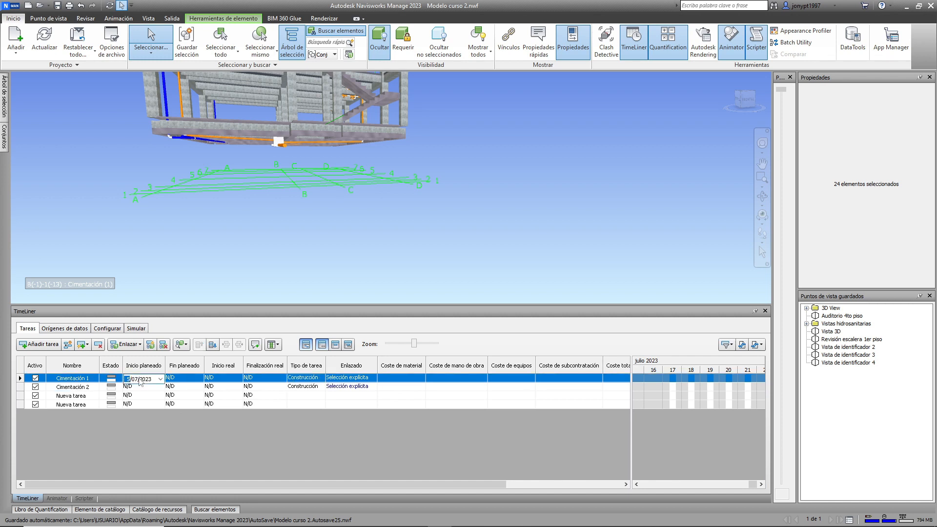
left_click(146, 378)
left_click(185, 378)
left_click(200, 379)
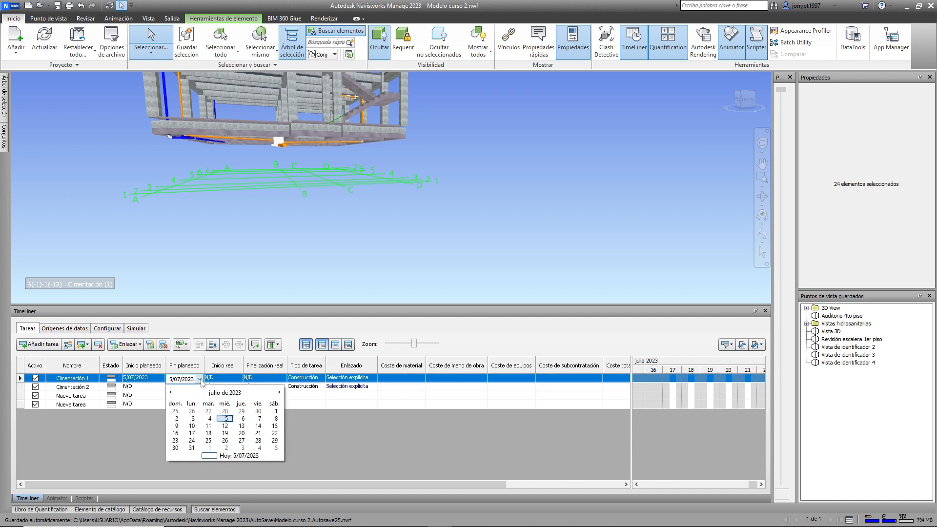
left_click(224, 426)
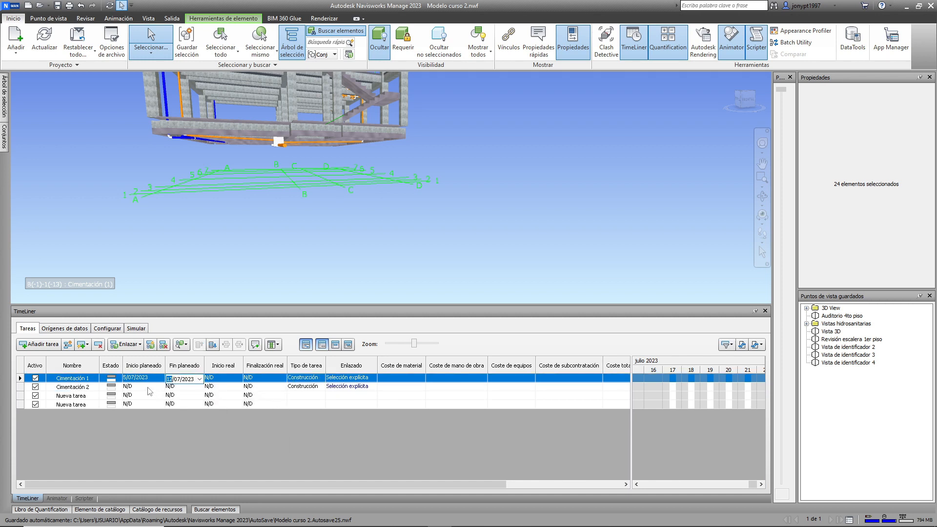
Set the planned start of Cimentación 2 to 12/07/2023 and its planned end to 19/07/2023
left_click(147, 387)
left_click(160, 388)
left_click(184, 427)
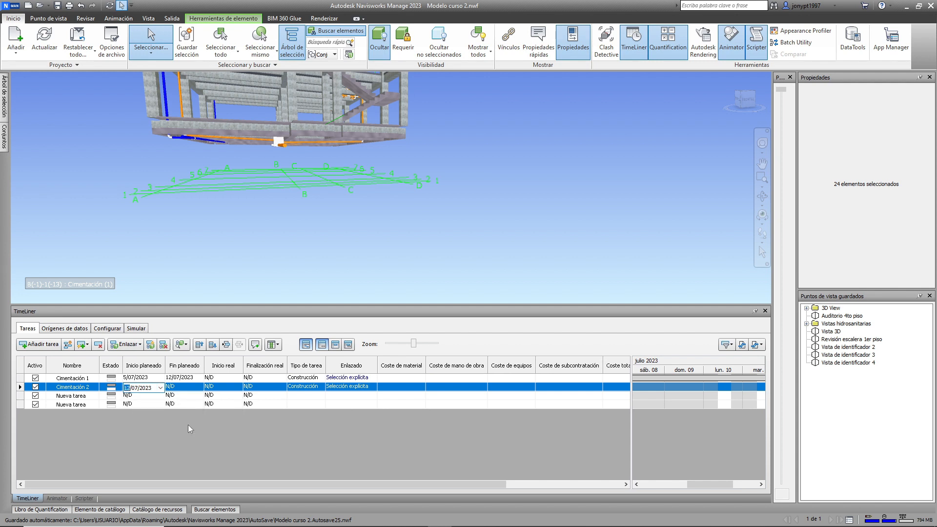
left_click(185, 388)
left_click(200, 388)
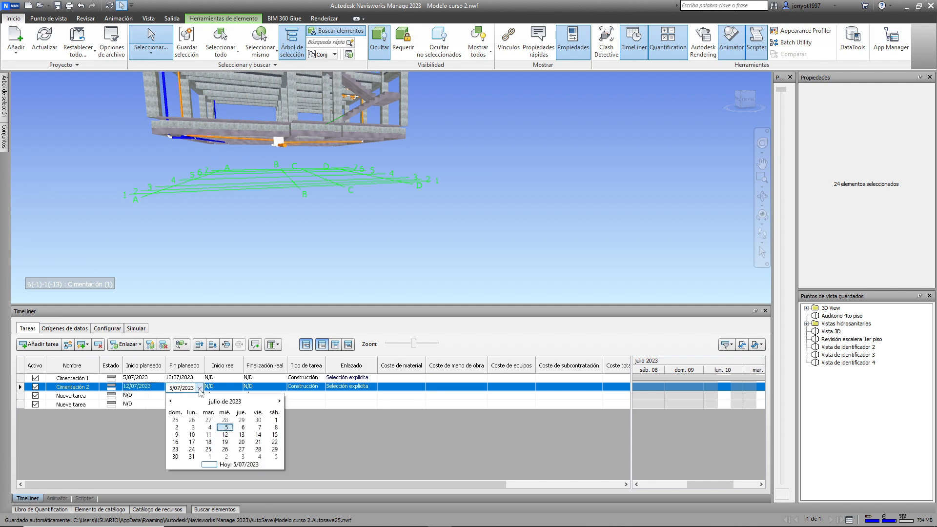
left_click(225, 439)
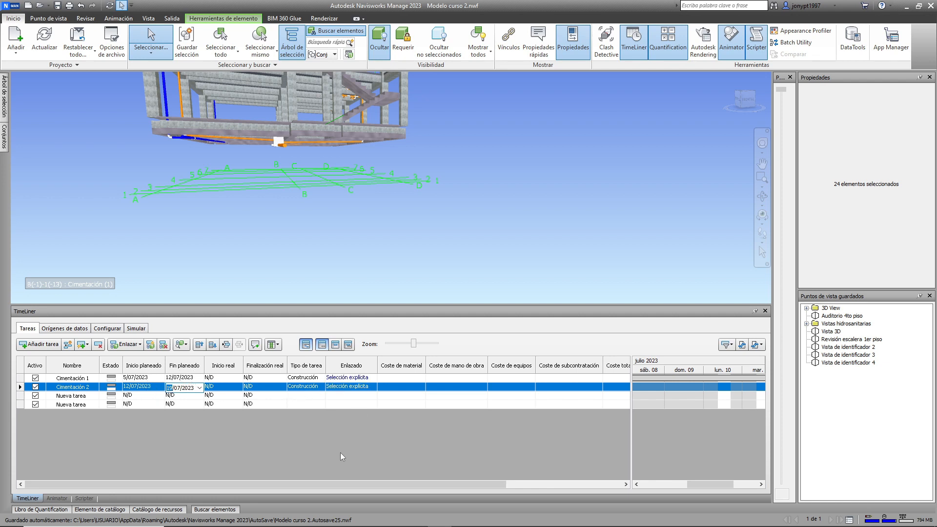
scroll(410, 261, "down", 2)
middle_click_drag(349, 223, 405, 240)
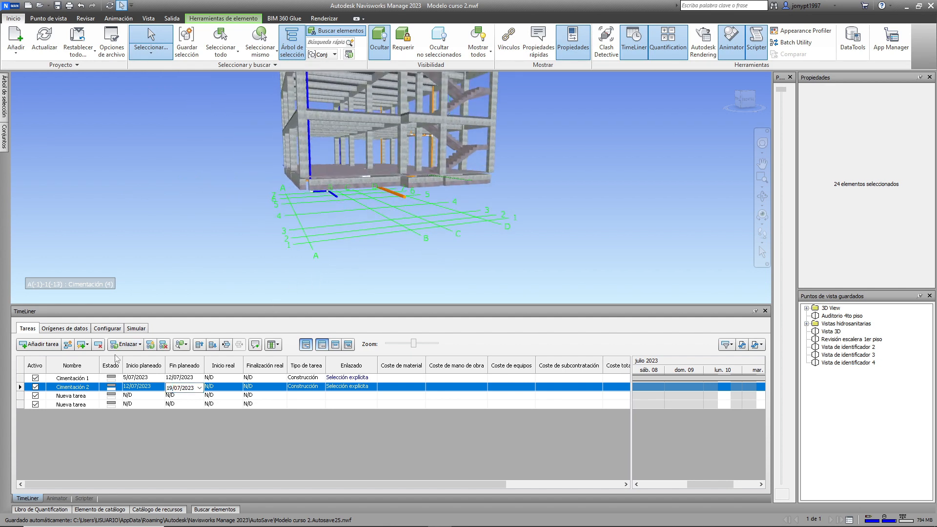
Rename the first unnamed task below Cimentación 2 as Vigas en concreto ciclópeo, and widen the name column to fit it
left_click(94, 397)
left_click(87, 396)
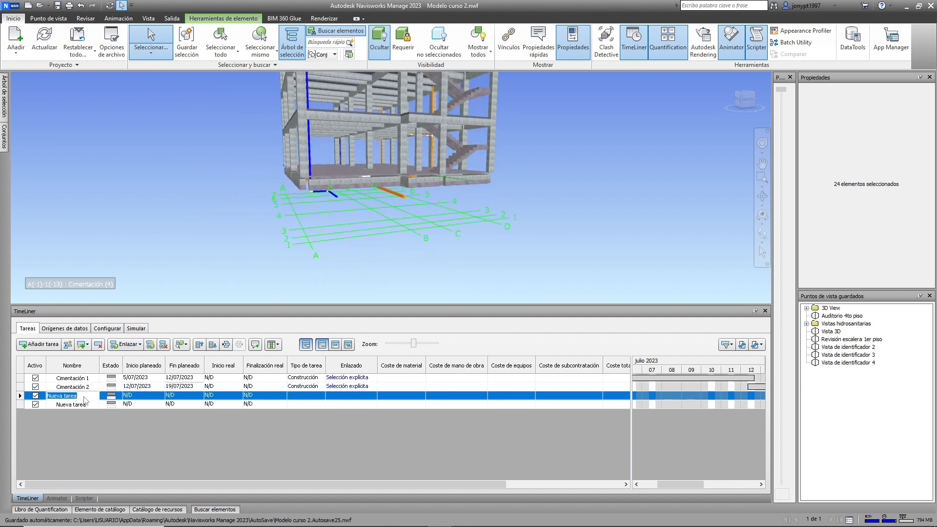
type("Vig")
type("as en concreto ciclópeo")
key("Return")
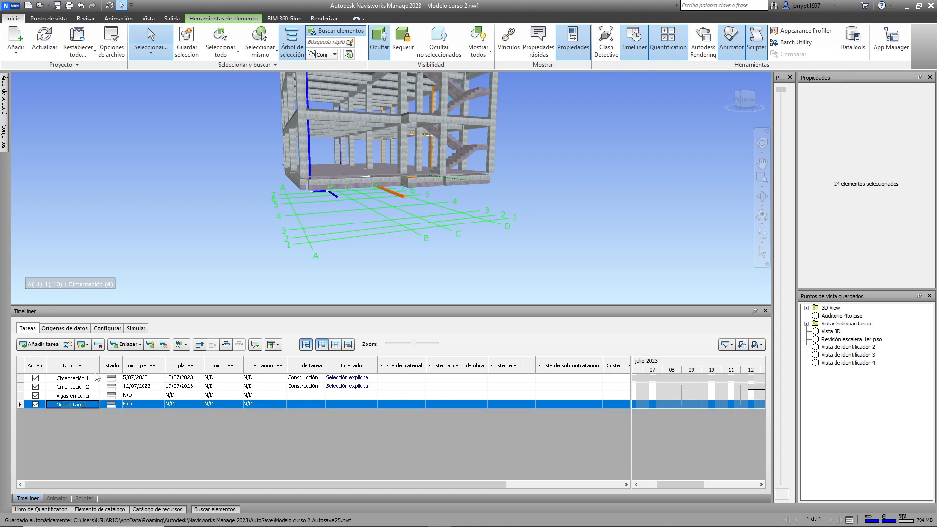
left_click_drag(99, 363, 138, 357)
Find the cyclopean concrete rectangular beam type under Elemento > Tipo in the selection tree and link it to the Vigas en concreto ciclópeo task
left_click(403, 230)
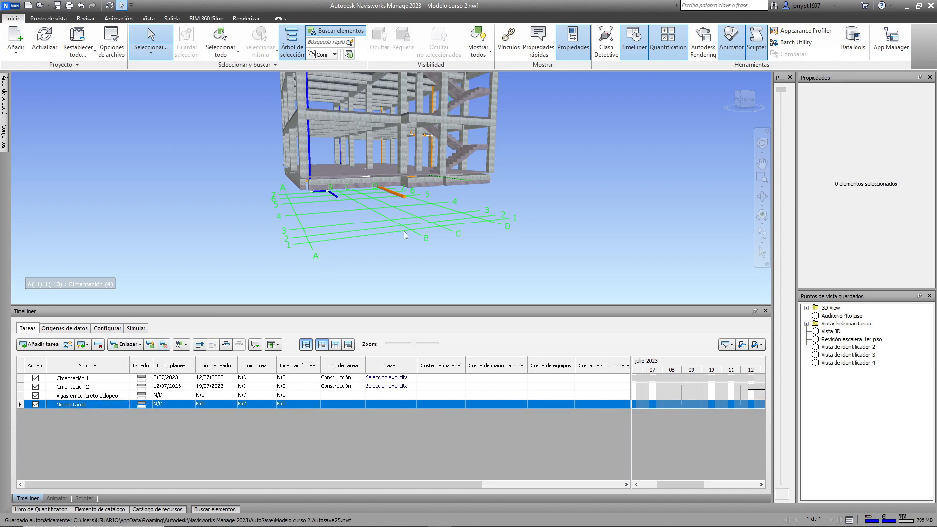
scroll(407, 188, "up", 3)
middle_click_drag(407, 189, 458, 197, "shift")
mouse_move(3, 92)
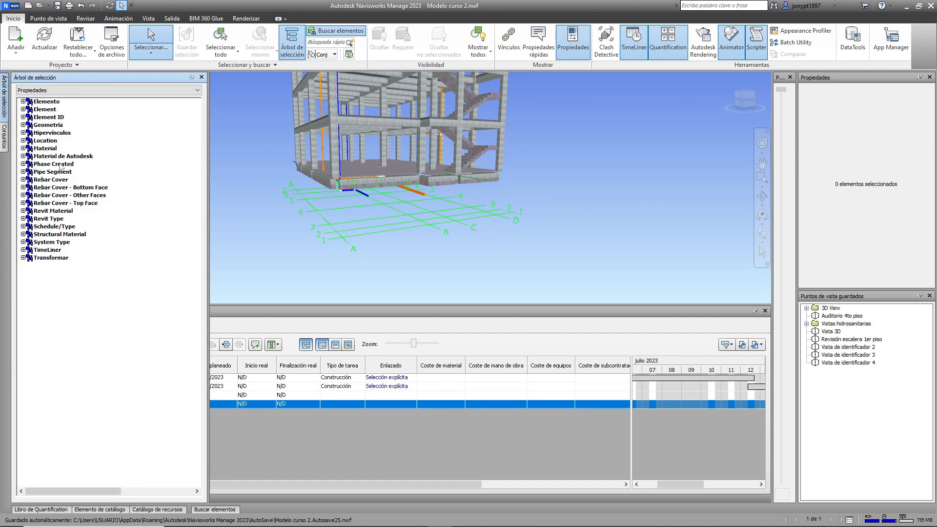
left_click(23, 101)
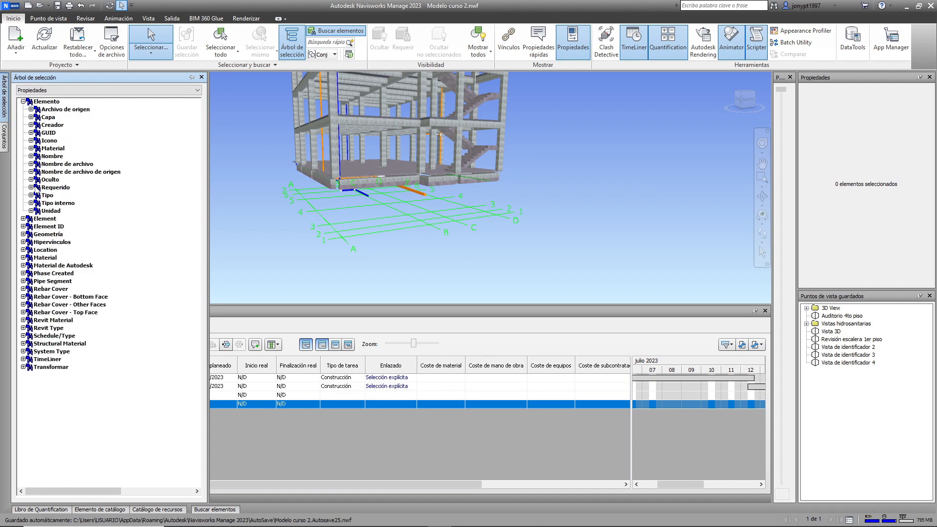
left_click(32, 195)
scroll(91, 219, "down", 20)
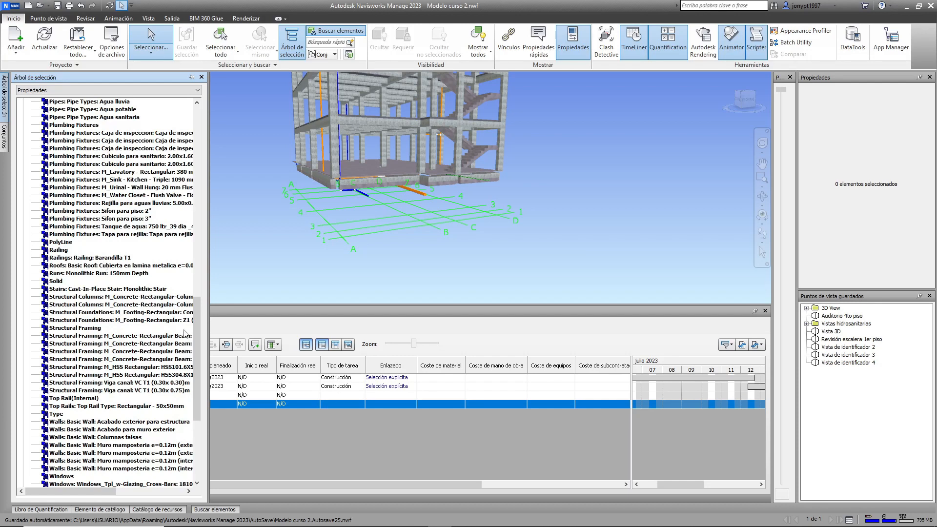
left_click_drag(207, 319, 236, 319)
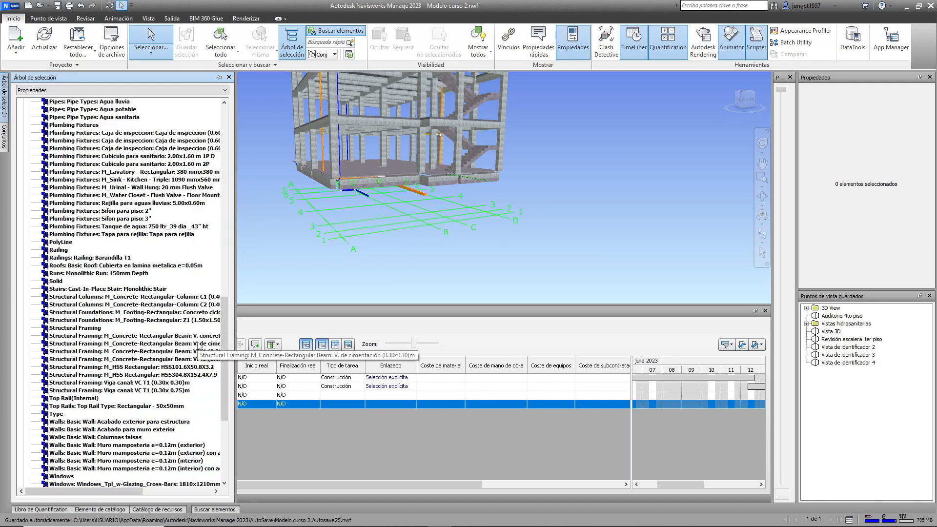
left_click(87, 335)
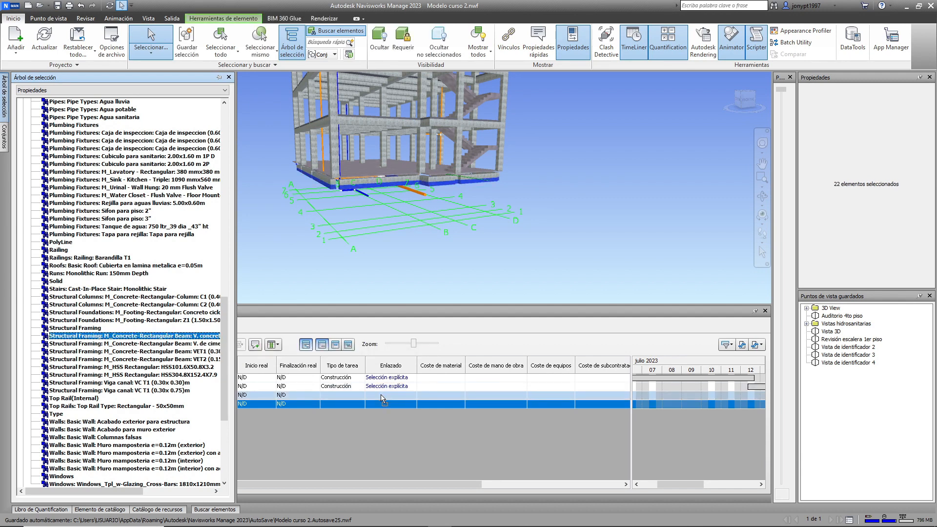
left_click_drag(382, 399, 383, 395)
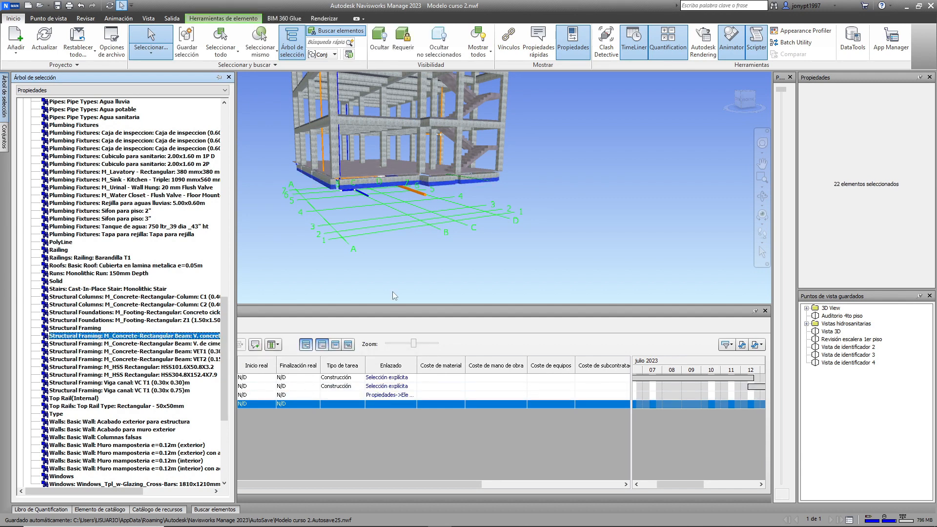
left_click(385, 395)
Examine the foundation beams and the pipes running beneath the building from several angles
middle_click_drag(430, 244, 401, 228, "shift")
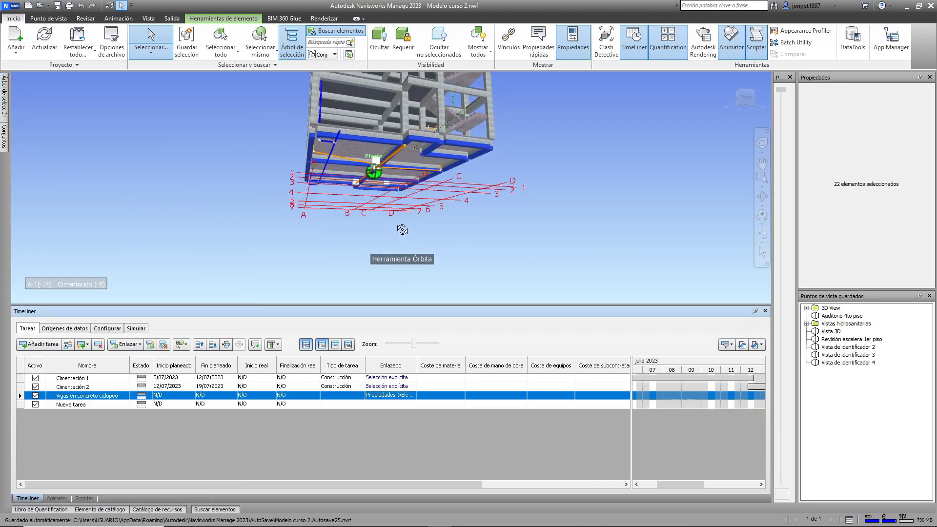
scroll(349, 163, "up", 4)
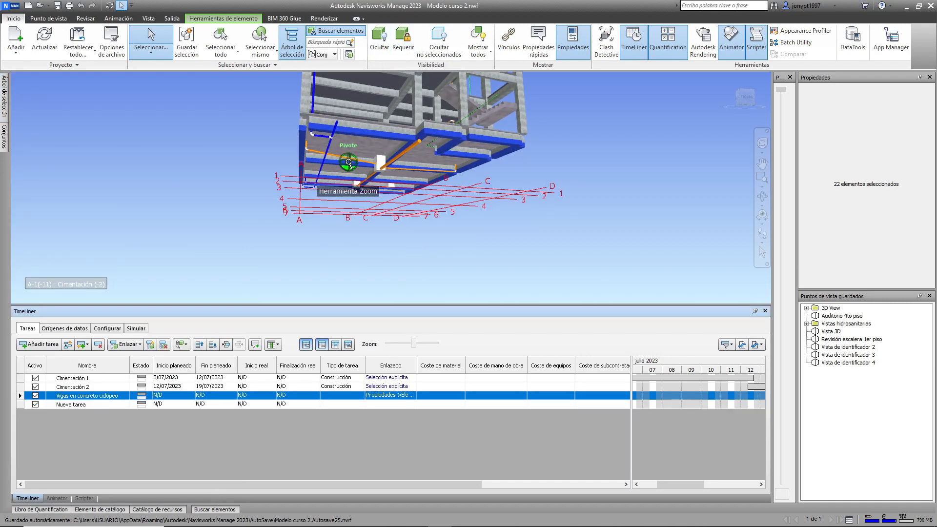
middle_click_drag(350, 163, 398, 190, "shift")
middle_click_drag(398, 191, 575, 202, "shift")
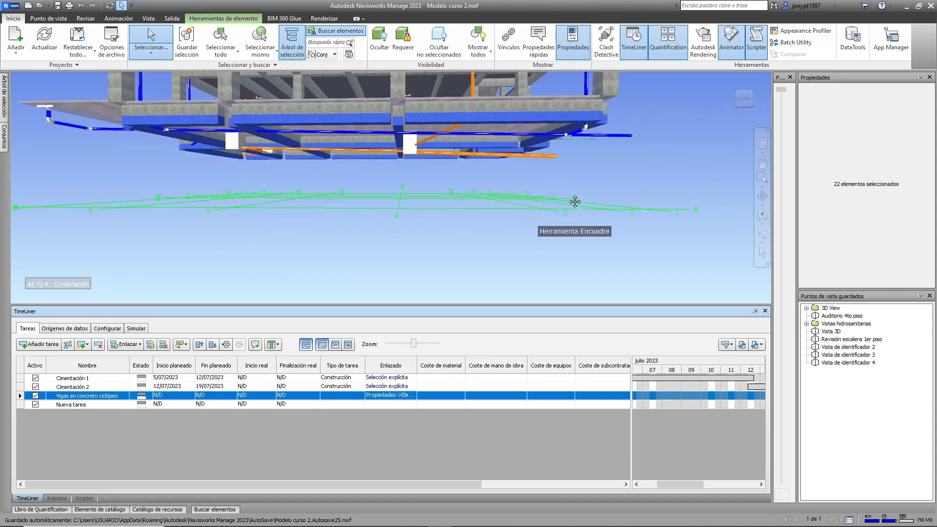
scroll(404, 119, "up", 4)
middle_click_drag(304, 181, 437, 159)
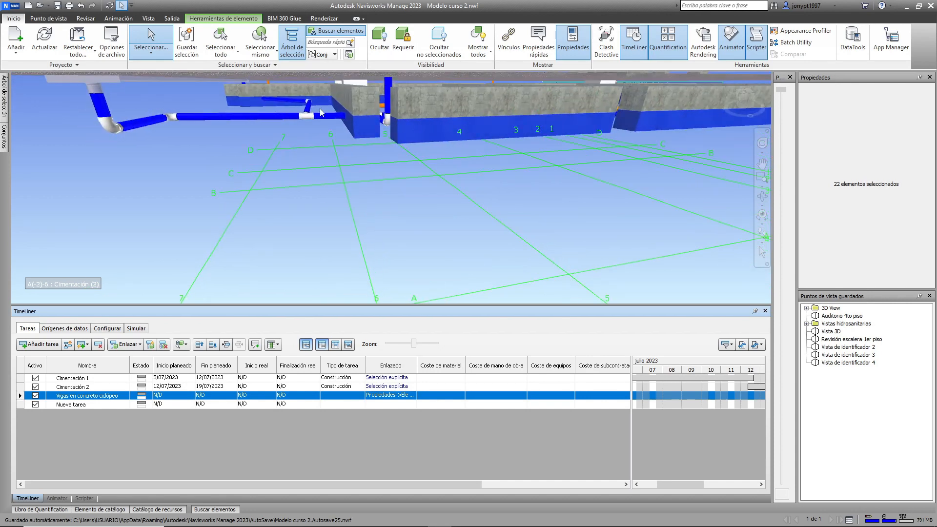
middle_click_drag(350, 143, 350, 164, "shift")
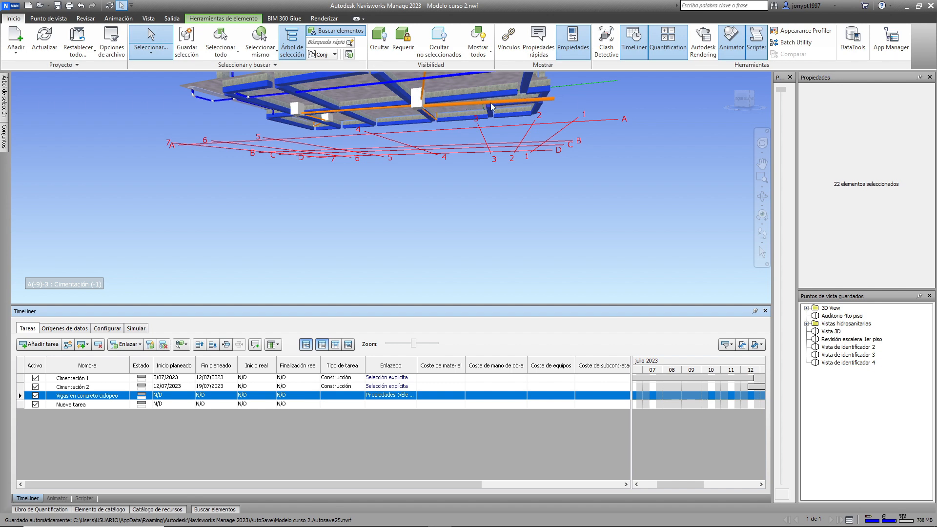
middle_click_drag(454, 194, 430, 224, "shift")
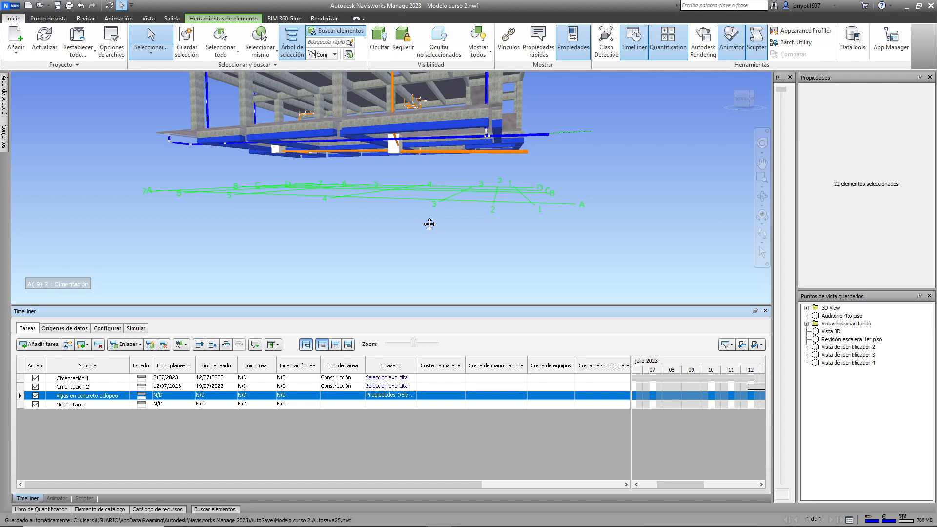
Insert a task above Vigas en concreto ciclópeo and name it Tuberias hidrosanitarias for the foundation stage
left_click(88, 405)
left_click(80, 405)
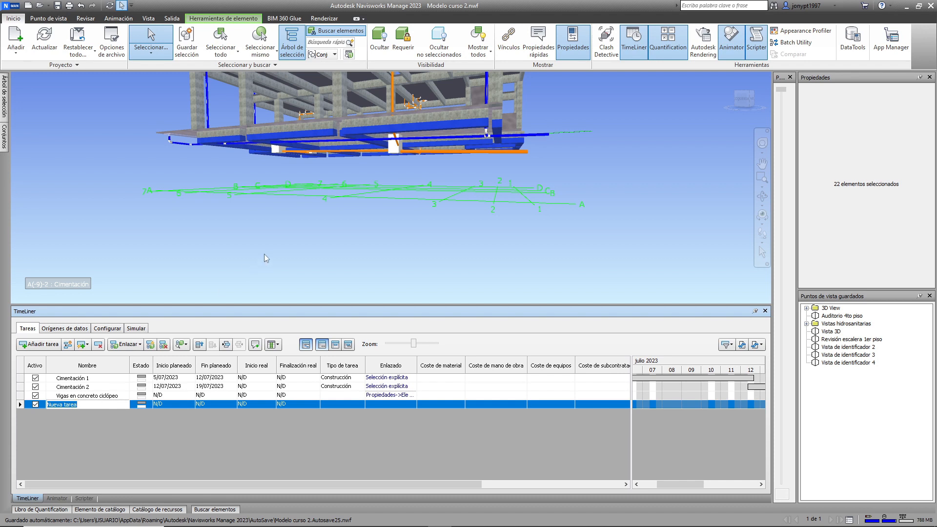
left_click(22, 396)
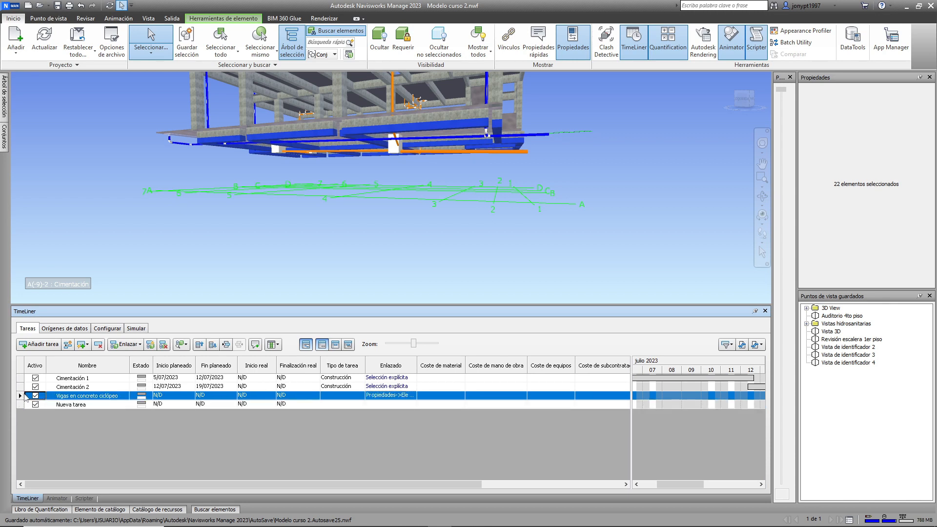
left_click(68, 345)
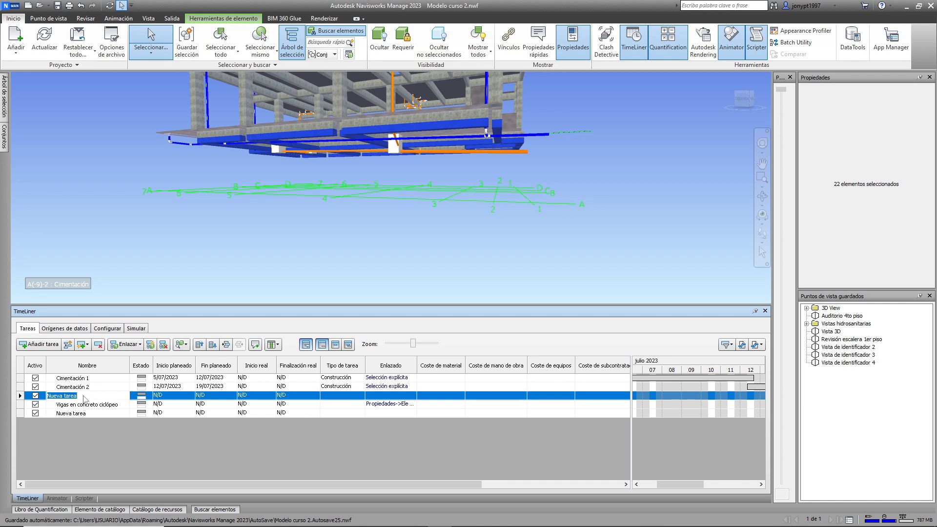
type("Tuberias")
key("Return")
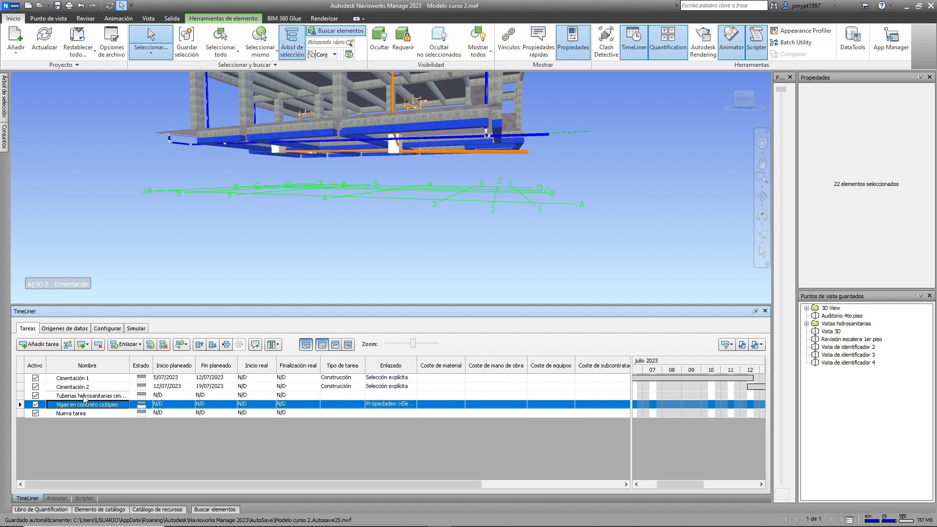
Hide the cyclopean concrete beams in the model and clear the selection
left_click(401, 404)
key("ctrl+h")
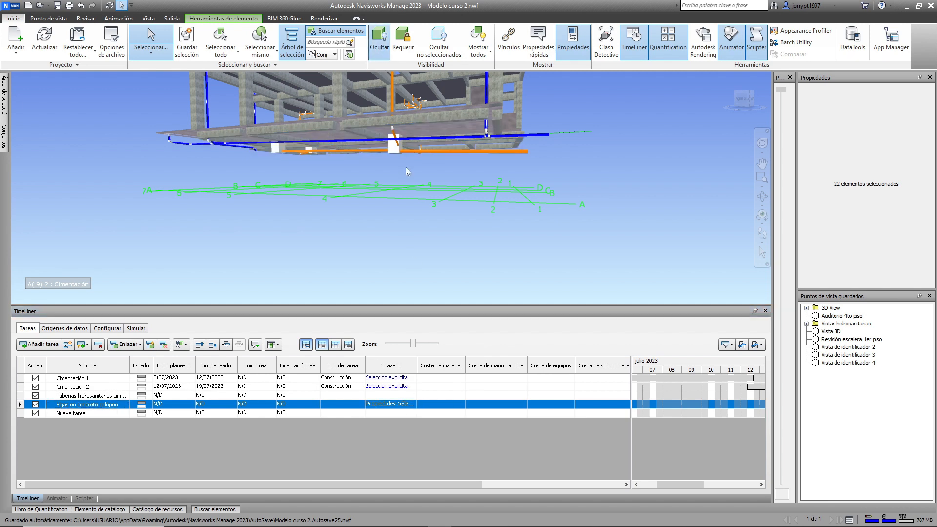
mouse_move(377, 268)
middle_mouse_down("shift")
mouse_move(396, 286)
mouse_move(423, 276)
mouse_move(395, 285)
mouse_move(314, 278)
mouse_move(303, 289)
mouse_move(396, 276)
middle_mouse_up("shift")
middle_click_drag(427, 179, 457, 176, "shift")
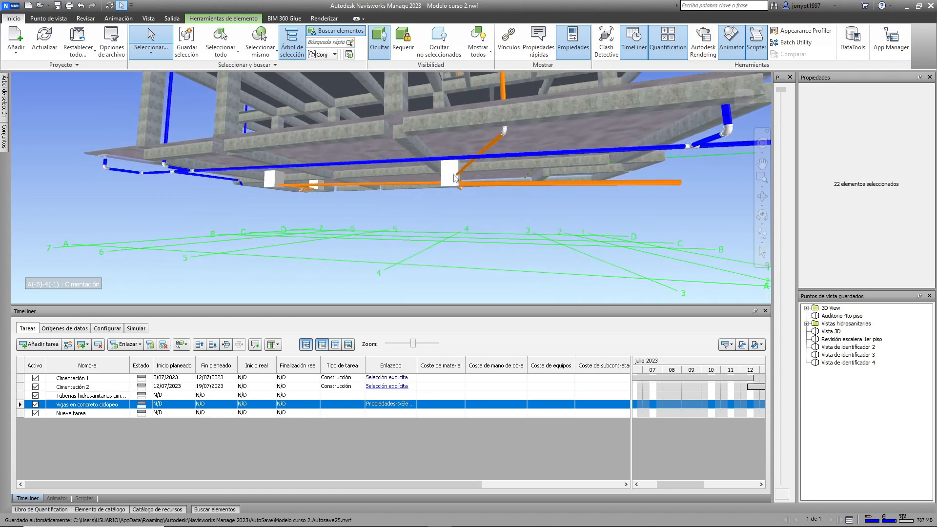
left_click(457, 177)
left_click(449, 218)
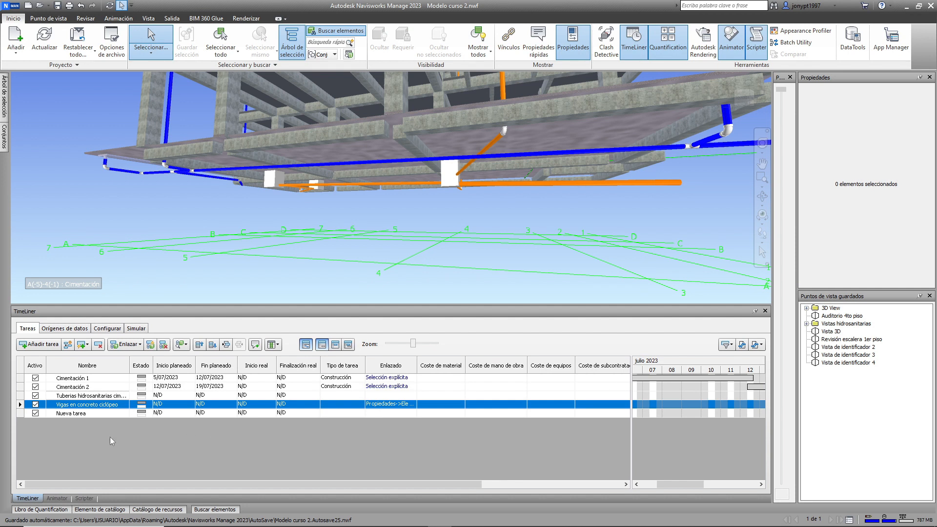
Insert another task above Vigas en concreto ciclópeo and name it Cajas de inspección
left_click(69, 346)
left_click(76, 405)
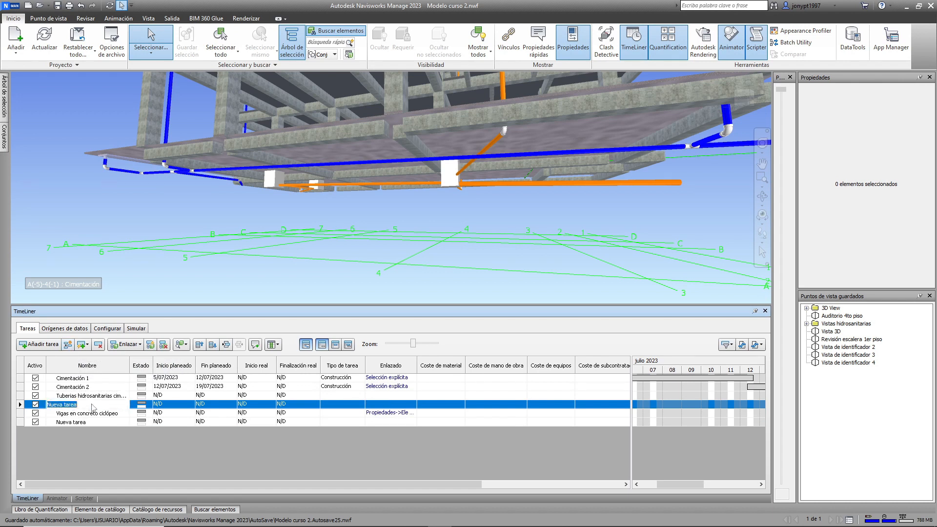
type("Cajas de inspección")
key("Return")
left_click(93, 406)
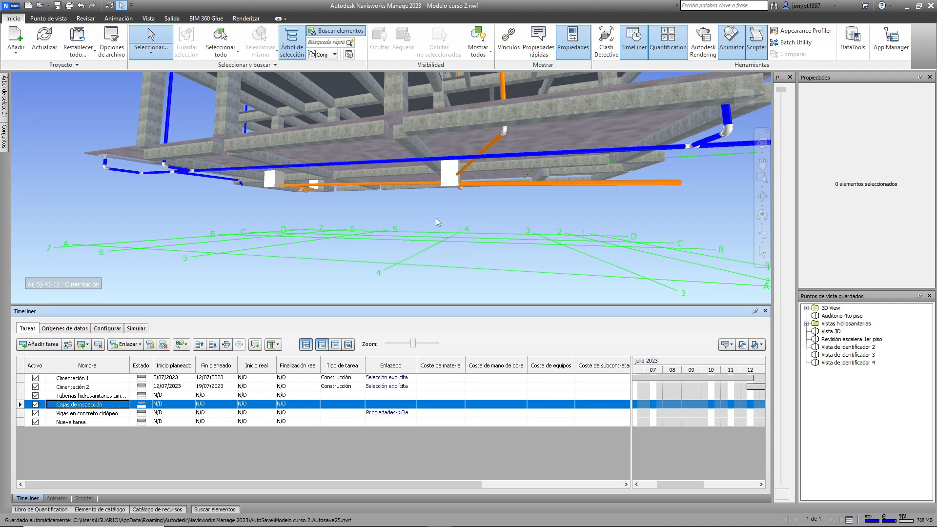
Link the three inspection boxes below the slab to the Cajas de inspección task as an explicit selection, and hide them in the model
left_click(449, 174)
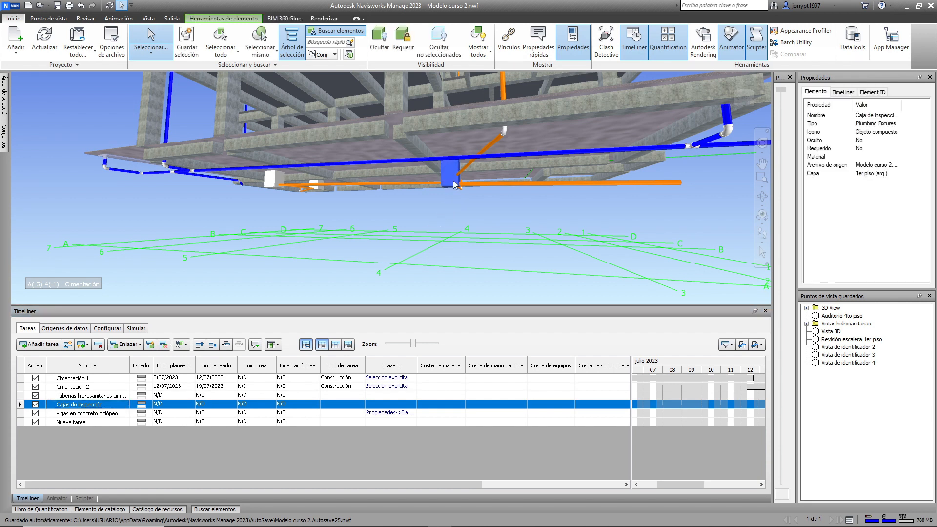
scroll(433, 203, "up", 5)
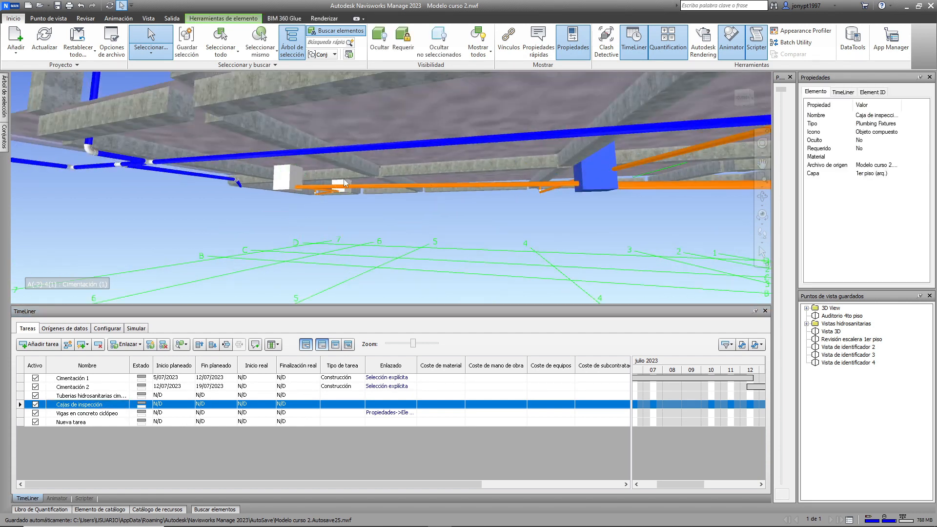
left_click(345, 190, "ctrl")
left_click(289, 180, "ctrl")
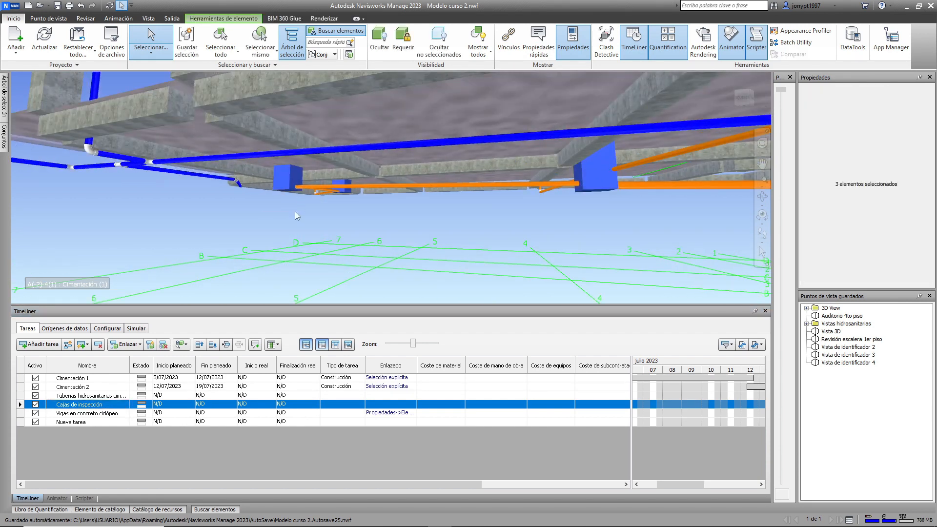
left_click(386, 405)
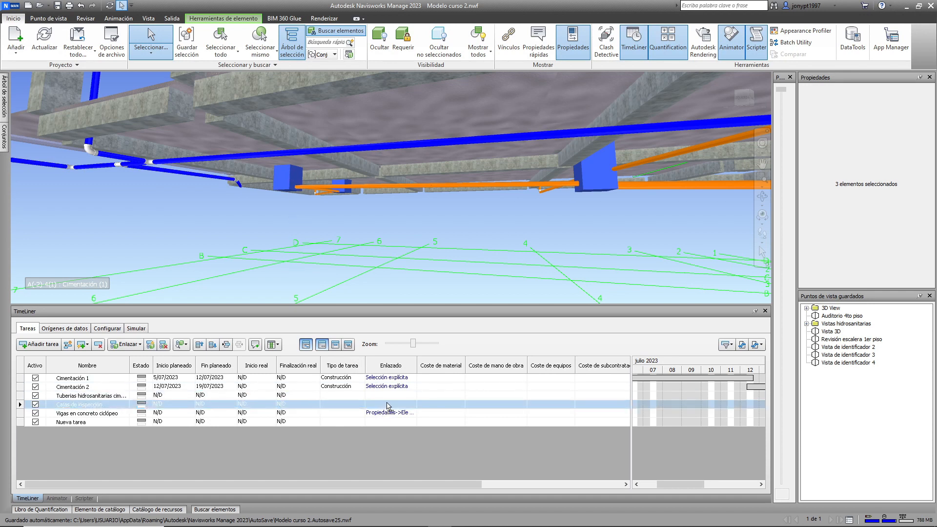
left_click_drag(387, 403, 387, 404)
left_click(392, 404)
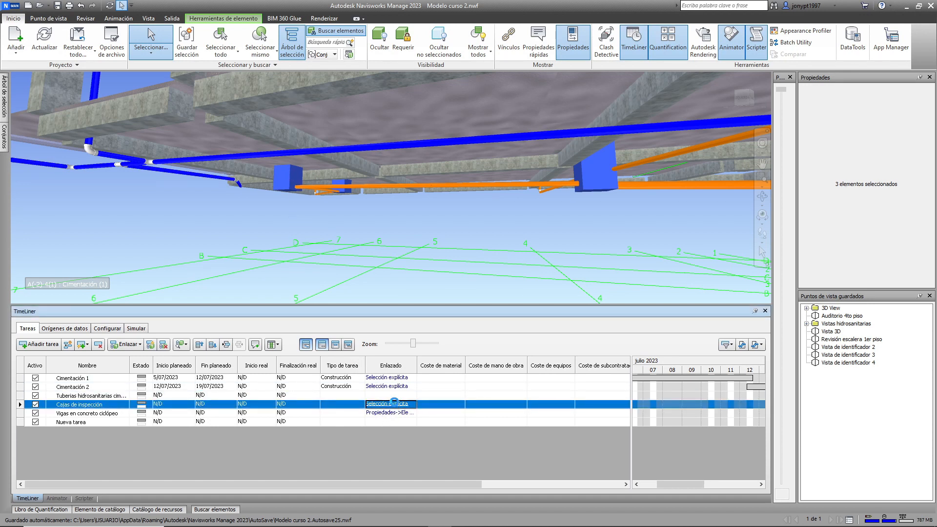
left_click(380, 44)
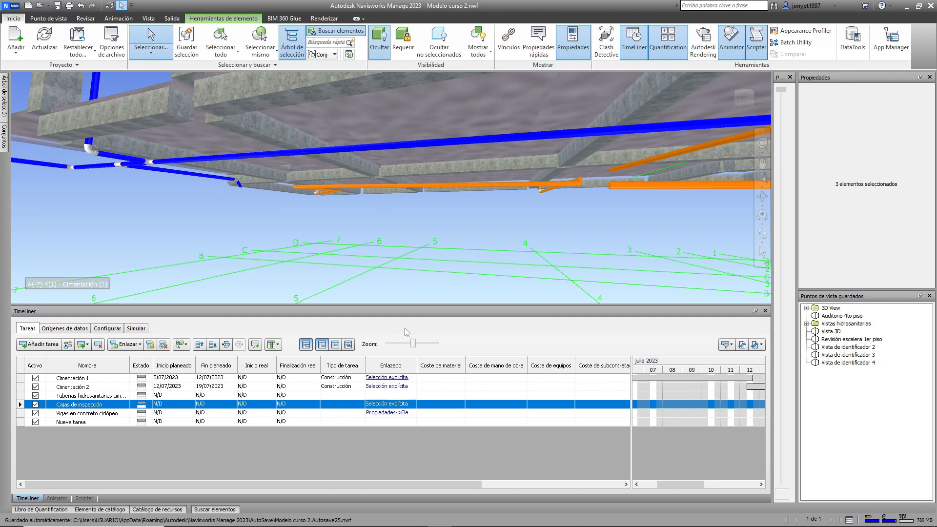
Pick the Tuberias hidrosanitarias task and select the straight blue rainwater pipe run below the slab with its corner fittings
left_click(98, 396)
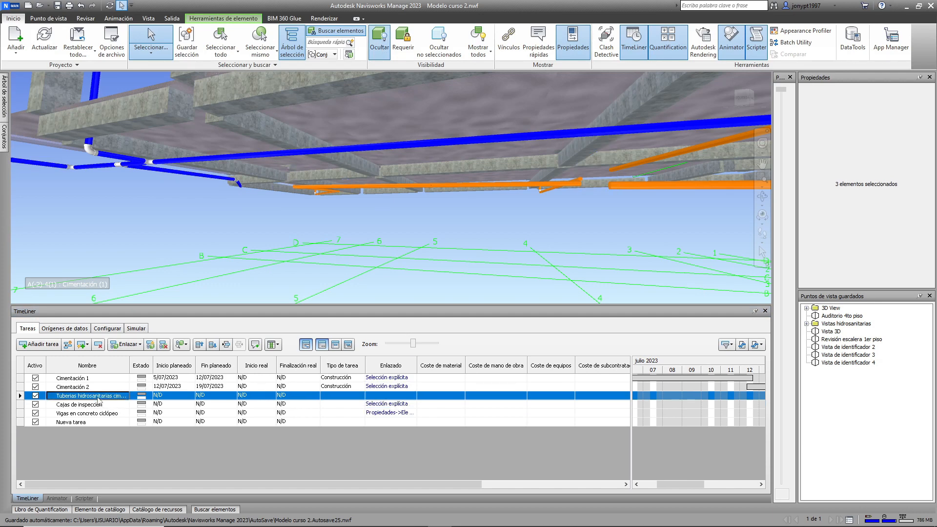
left_click(342, 230)
scroll(337, 239, "down", 3)
middle_click_drag(333, 243, 441, 240, "shift")
left_click(570, 197)
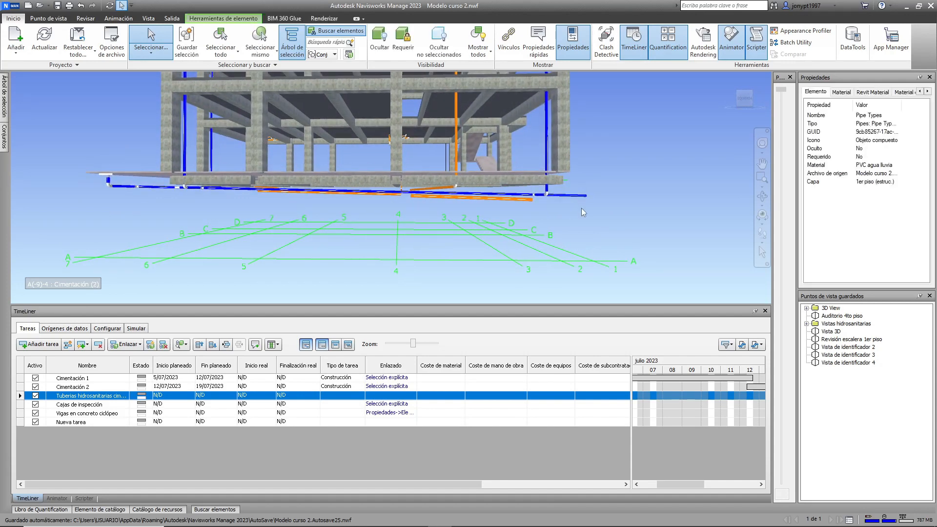
left_click(581, 208)
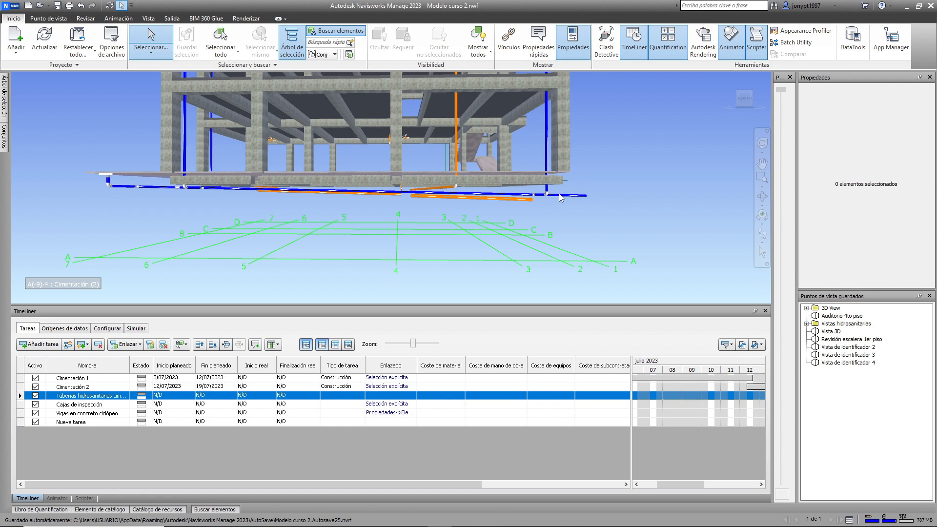
scroll(560, 197, "up", 5)
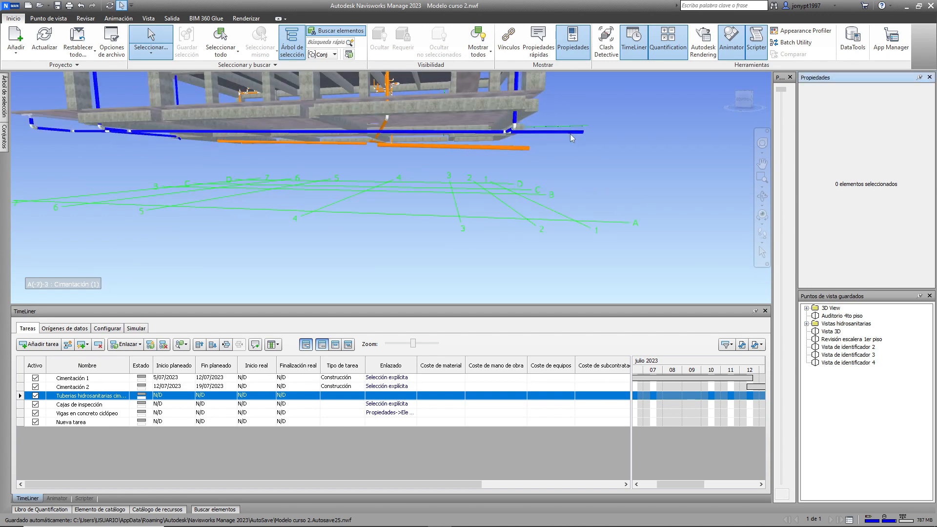
scroll(541, 140, "up", 2)
scroll(540, 139, "up", 2)
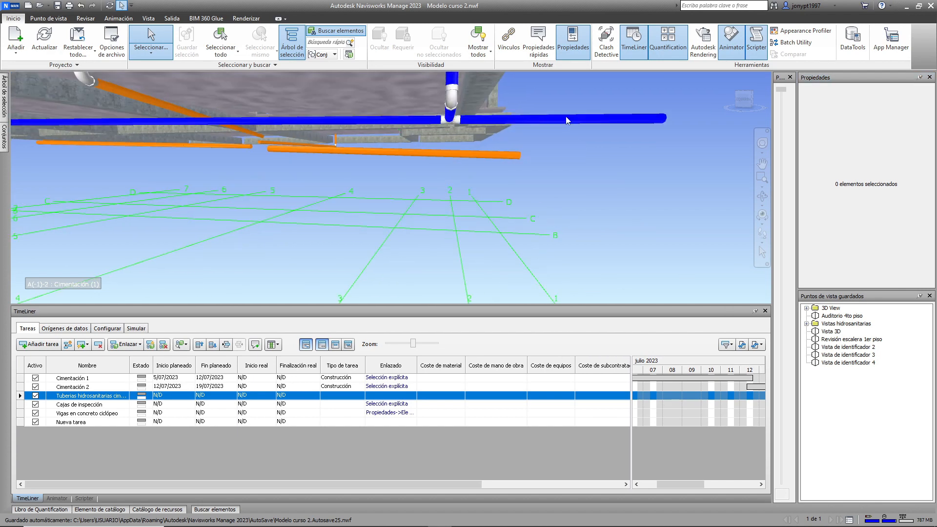
left_click(567, 120)
left_click(457, 122, "ctrl")
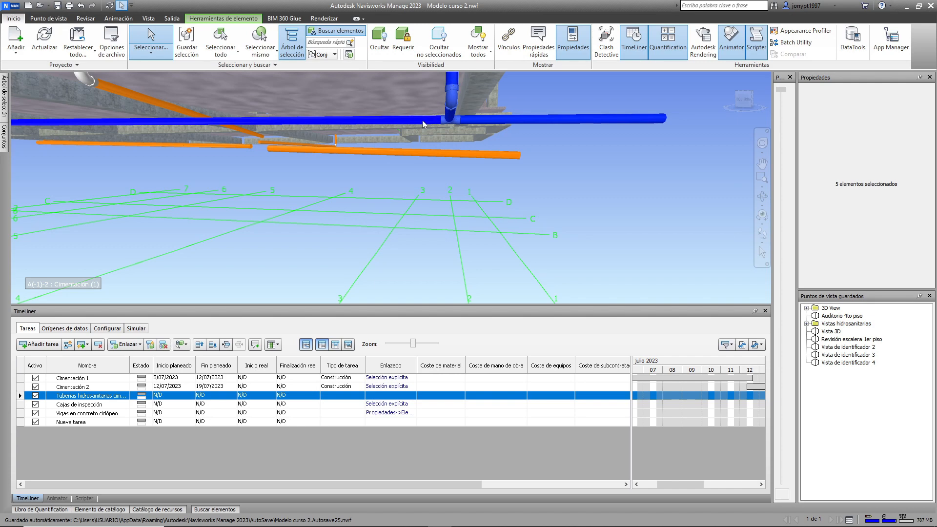
Add the orange drain pipes below the slab and the small riser's end fitting to the selection
left_click(450, 154, "ctrl")
left_click(224, 146, "ctrl")
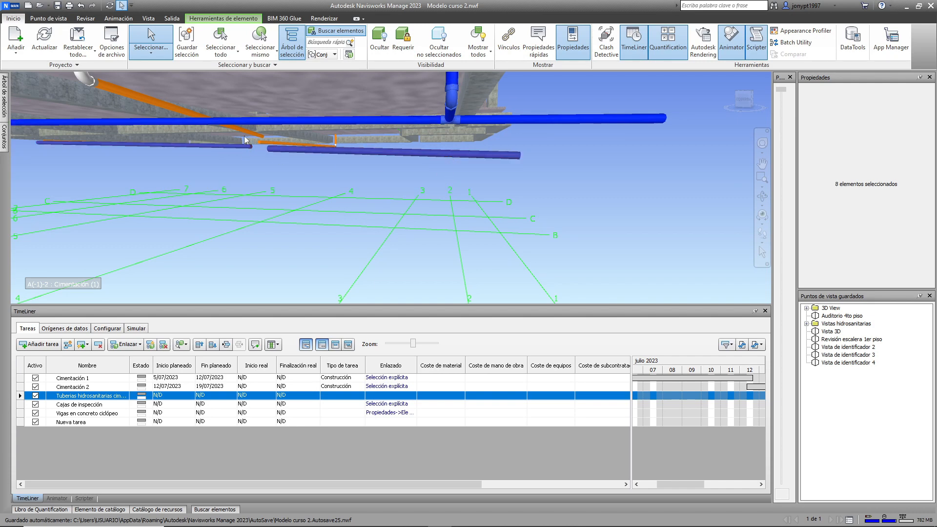
left_click(247, 133, "ctrl")
left_click(263, 145, "ctrl")
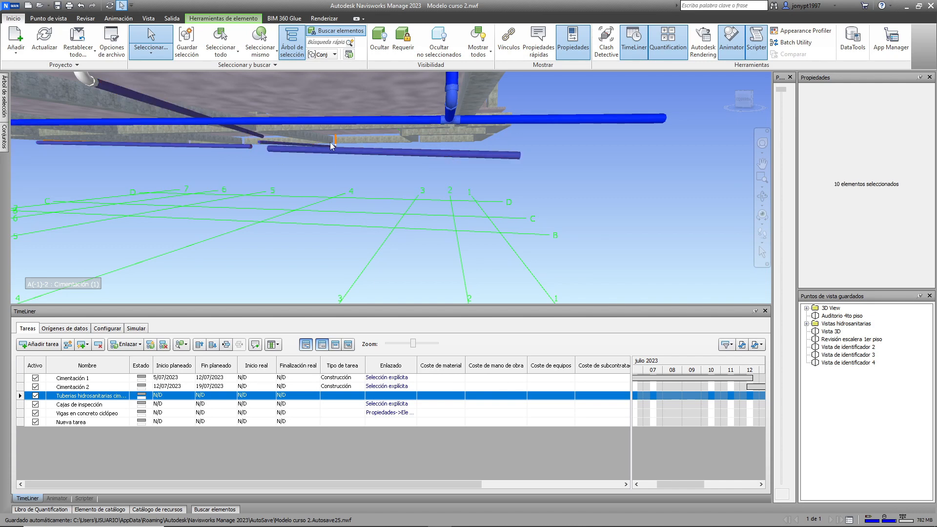
scroll(331, 145, "up", 4)
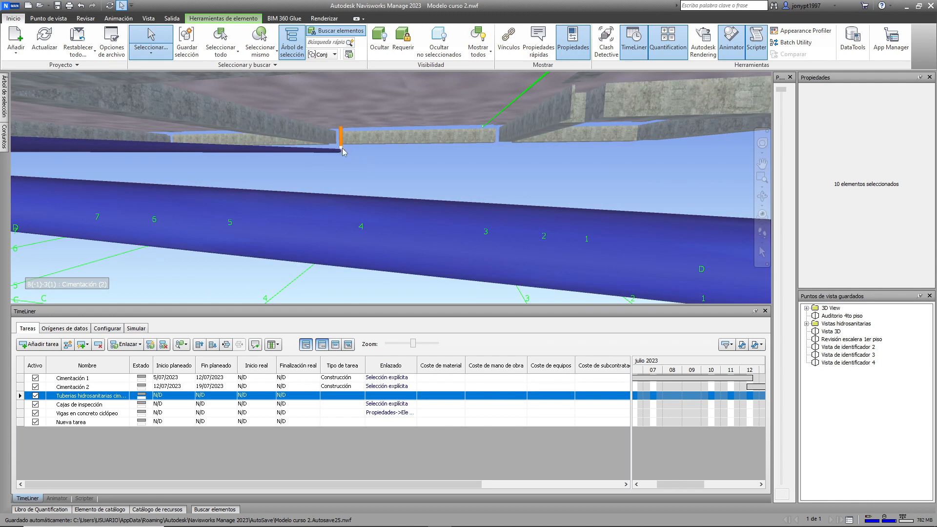
left_click(342, 148, "ctrl")
Link the selected pipes and fittings to the Tuberias hidrosanitarias task as an explicit selection, and hide them in the model
scroll(370, 166, "down", 4)
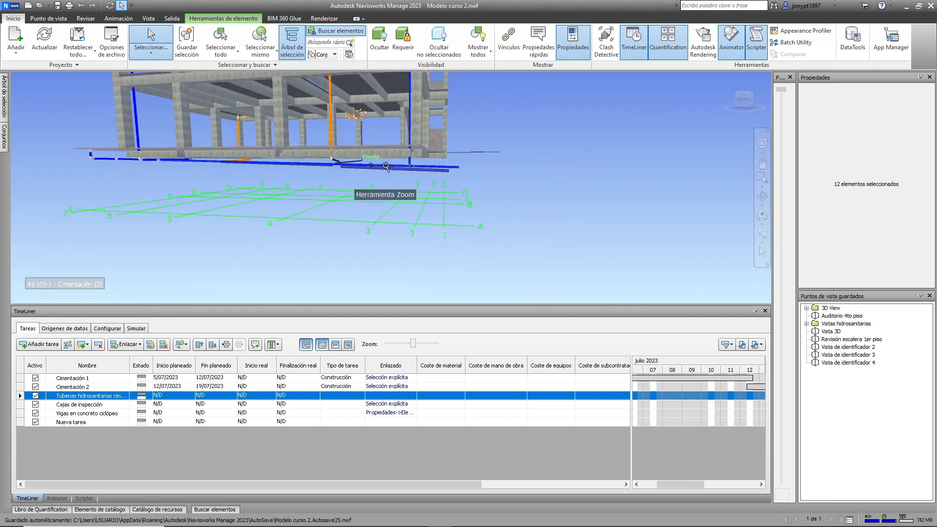
scroll(386, 167, "up", 2)
left_click_drag(384, 335, 381, 399)
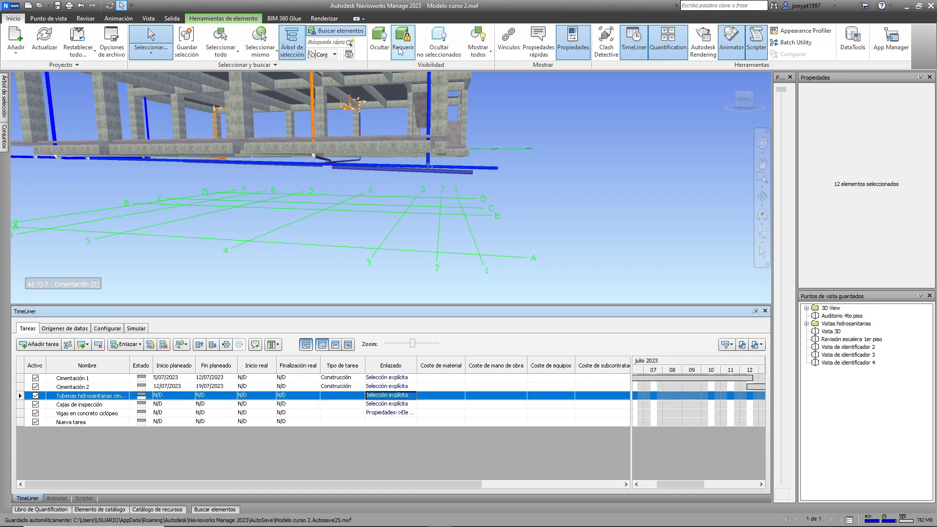
left_click(380, 41)
middle_click_drag(447, 214, 312, 222, "shift")
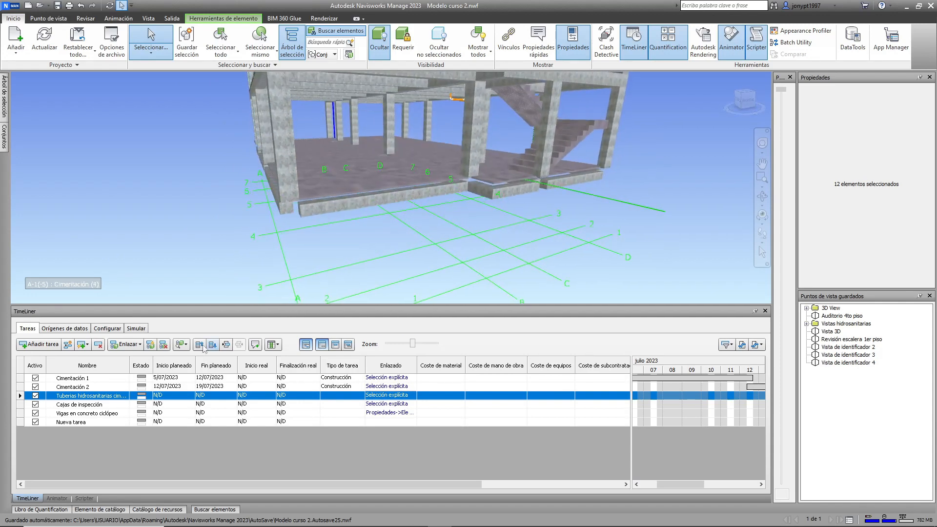
middle_click_drag(414, 211, 504, 255, "shift")
middle_click_drag(535, 225, 389, 179, "shift")
left_click(384, 178)
left_click(379, 160, "ctrl")
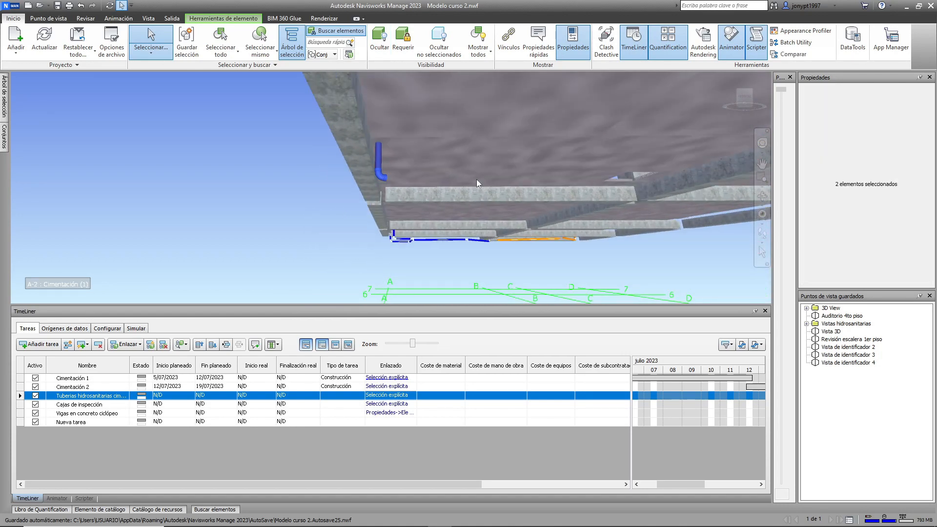
scroll(502, 184, "down", 1)
middle_click_drag(539, 242, 487, 215)
scroll(487, 215, "up", 1)
scroll(488, 215, "up", 3)
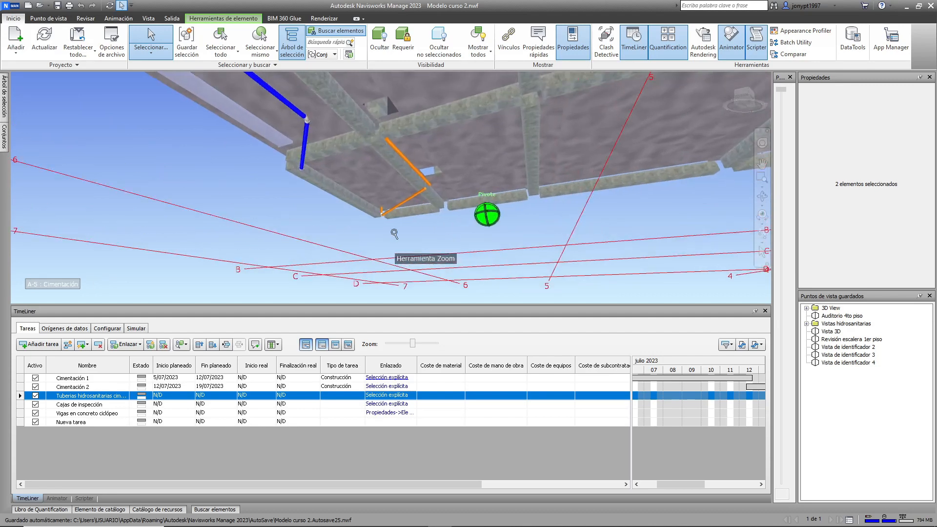
left_click(377, 211, "ctrl")
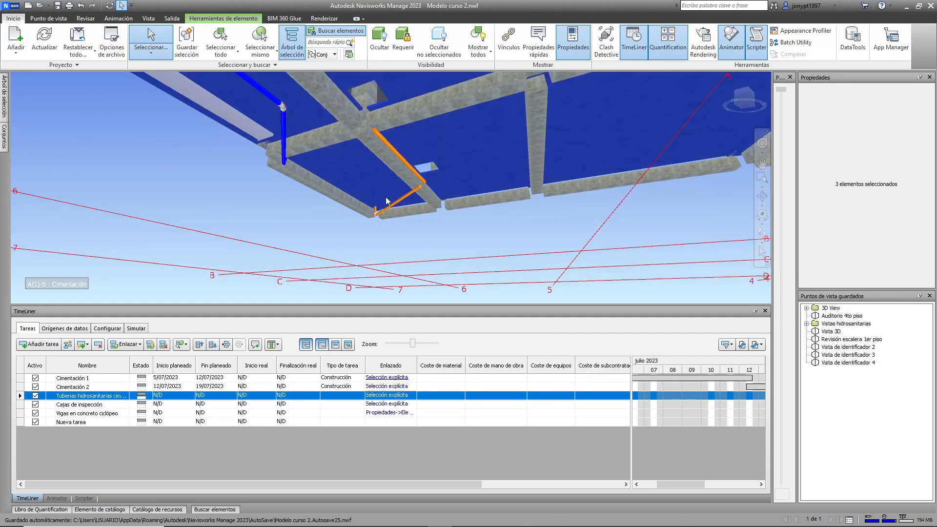
key("ctrl+a")
left_click(389, 197)
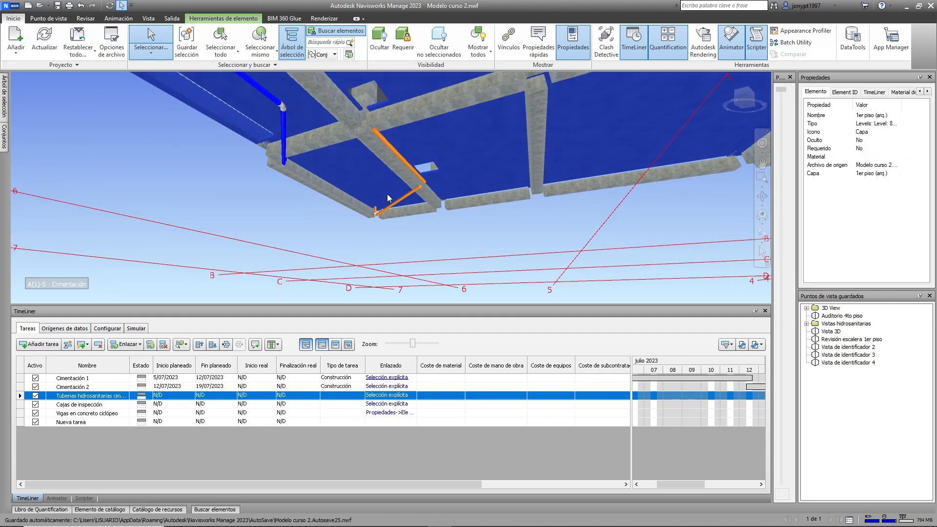
left_click(389, 198, "shift")
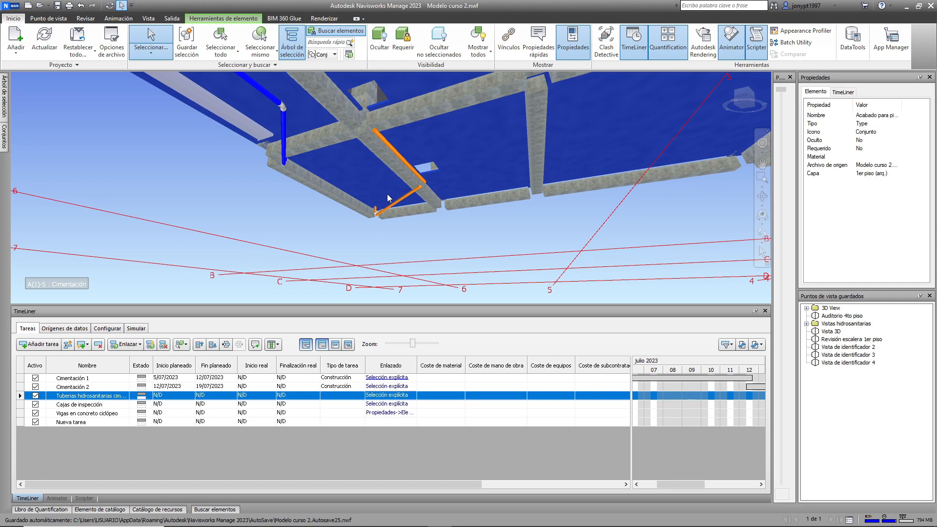
left_click(446, 236)
left_click(387, 193)
key("Escape")
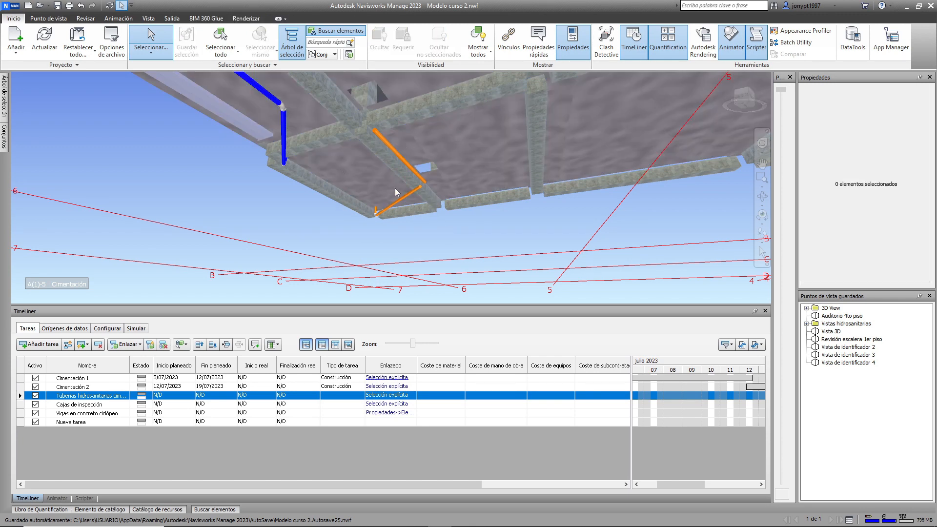
left_click(395, 193)
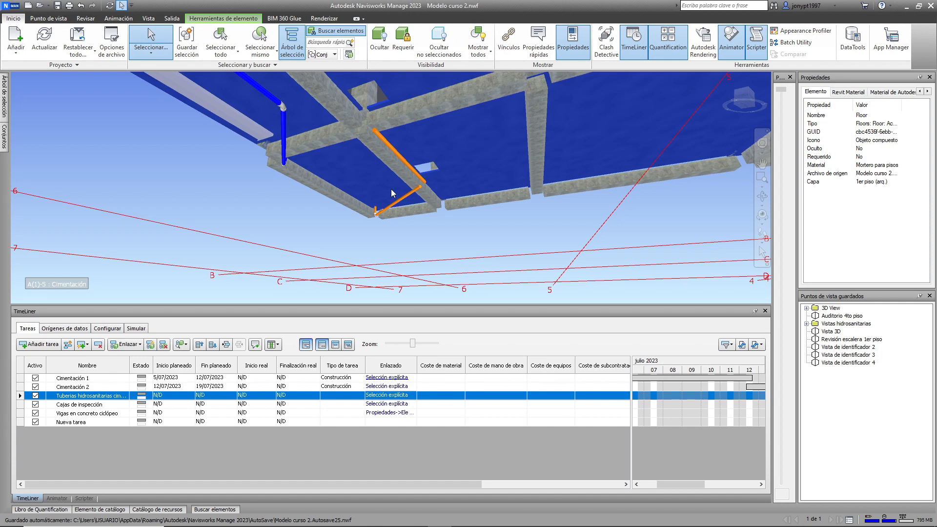
key("Escape")
left_click(391, 189)
key("Escape")
left_click(391, 189)
left_click(391, 189, "shift")
key("Escape")
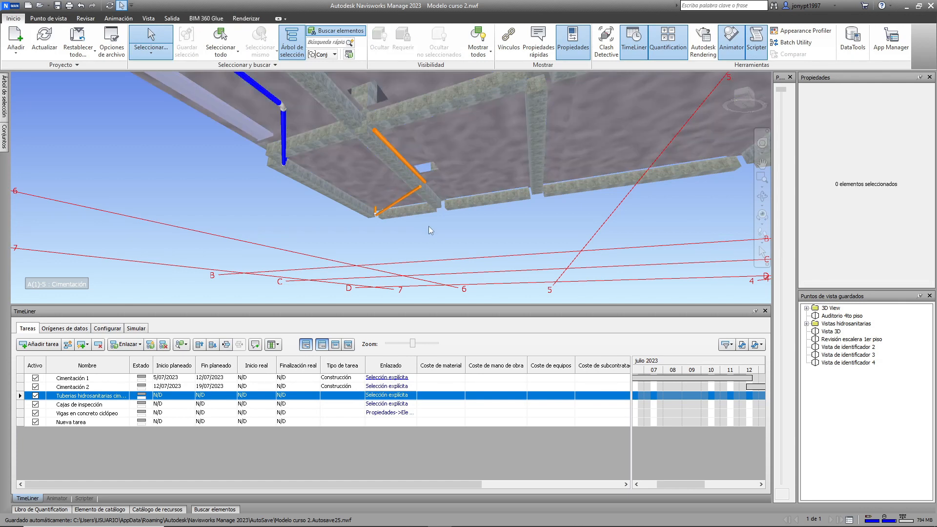
Select the isolated elbow below the slab together with its orange riser pipe, leaving the floor out of the selection
scroll(428, 227, "down", 5)
scroll(465, 228, "down", 4)
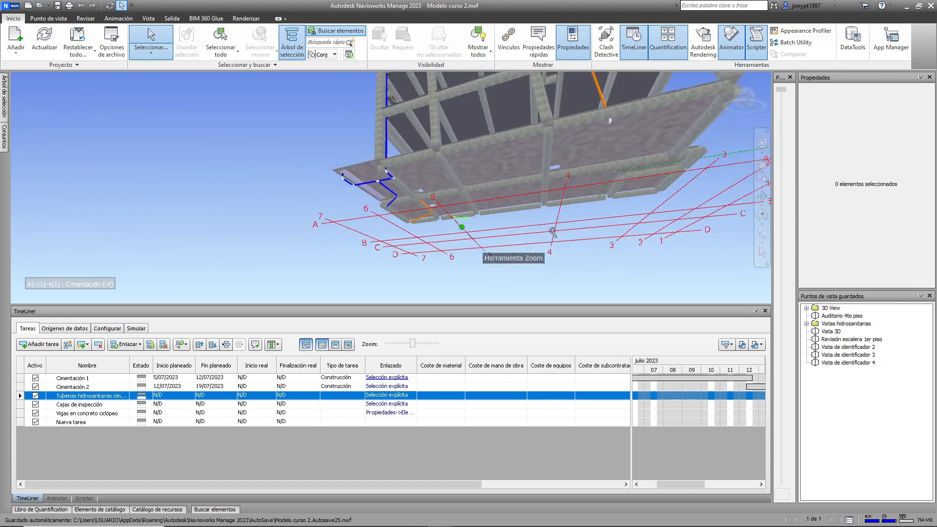
scroll(616, 108, "up", 3)
scroll(589, 148, "up", 3)
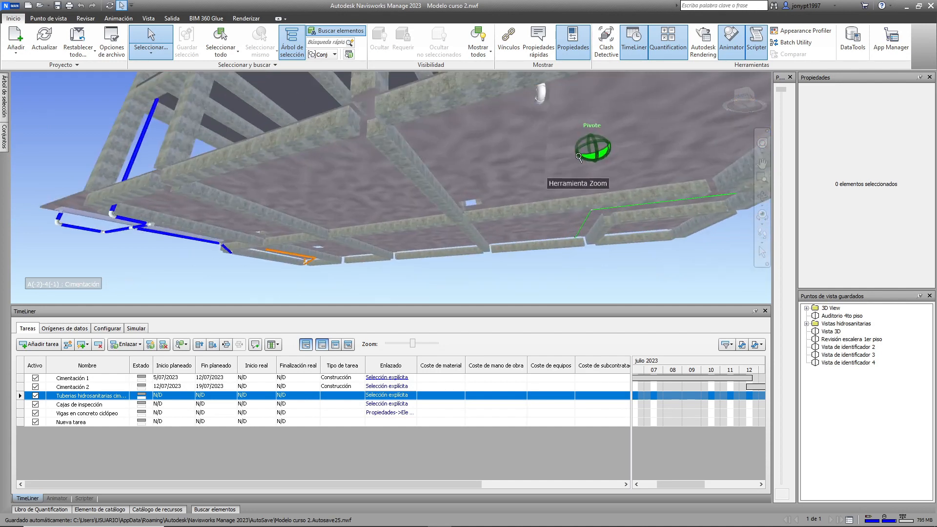
middle_click_drag(577, 153, 558, 162, "shift")
left_click(515, 129)
mouse_move(518, 131)
middle_mouse_down("shift")
mouse_move(533, 172)
mouse_move(494, 103)
mouse_move(519, 144)
middle_mouse_up("shift")
left_click(531, 169)
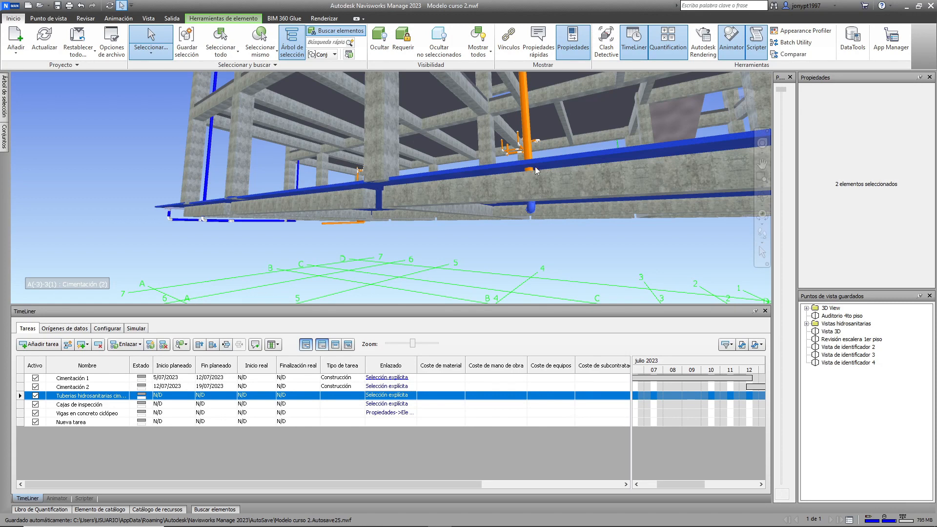
left_click(544, 163)
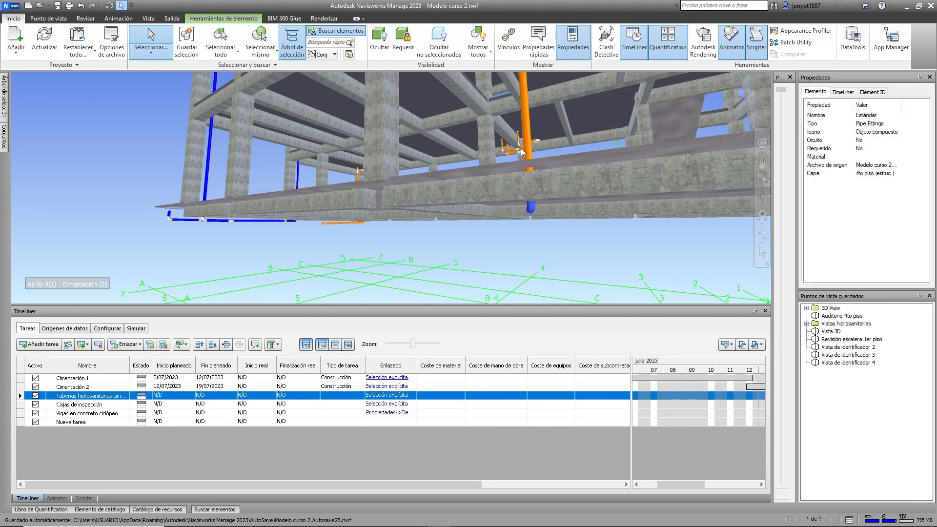
left_click(527, 152)
scroll(526, 186, "up", 6)
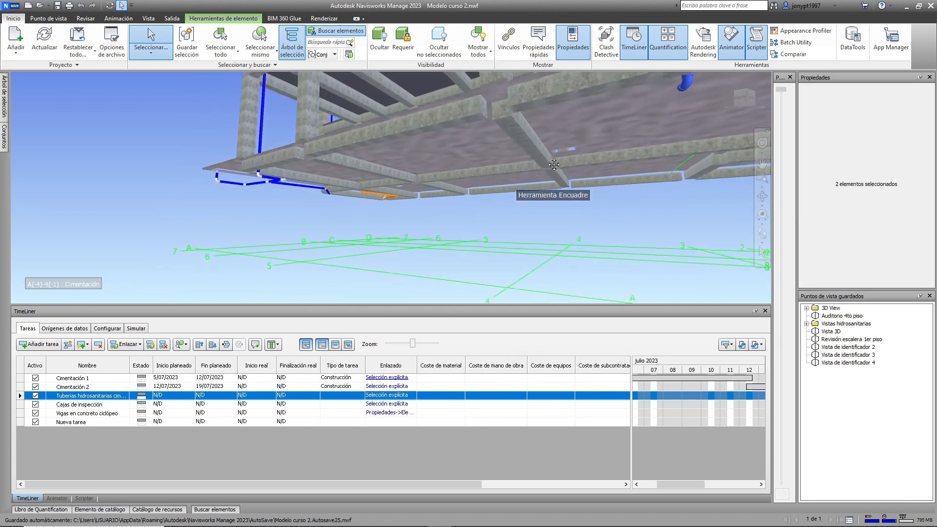
Add the two remaining orange drain pipes and their end fitting near the slab corner at axis 7 to the selection
middle_click_drag(378, 201, 602, 189)
middle_click_drag(503, 209, 547, 191)
scroll(594, 172, "up", 2)
left_click(655, 139, "ctrl")
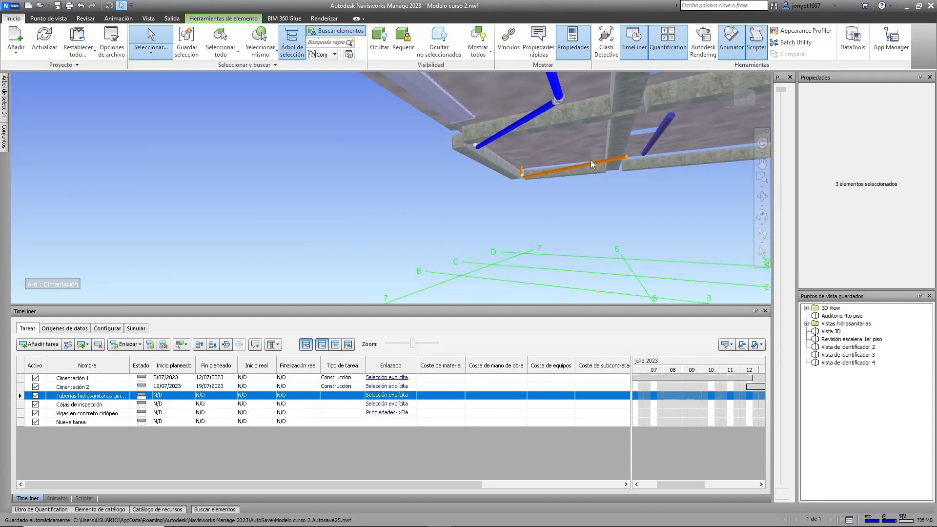
left_click(579, 165, "ctrl")
scroll(532, 176, "up", 5)
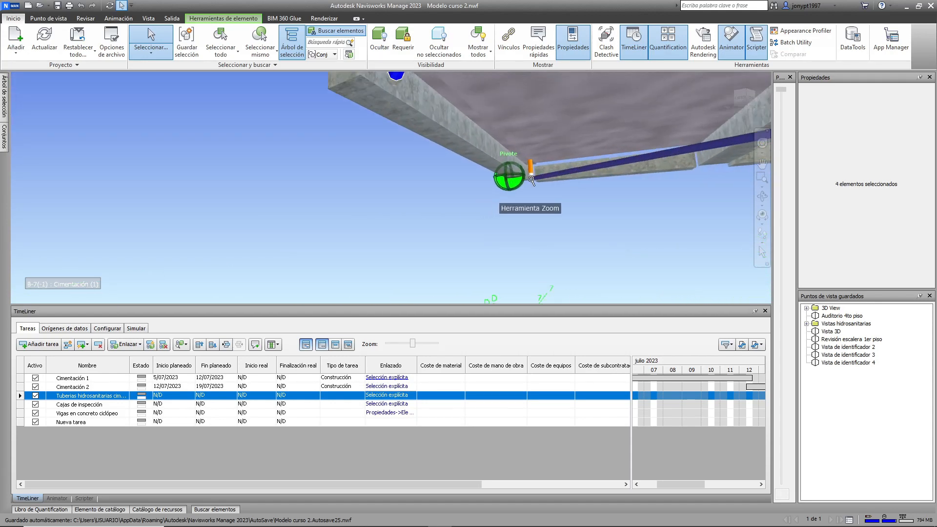
left_click(534, 173, "ctrl")
scroll(537, 215, "down", 6)
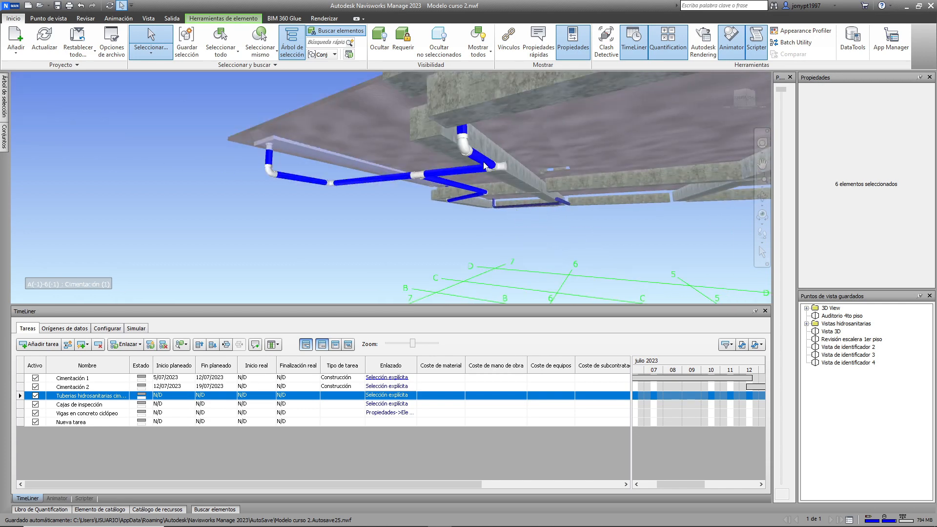
Extend the selection with the blue rainwater downpipe's elbow, the joining fittings and the branch pipes up to the branch's end
left_click(465, 136, "ctrl")
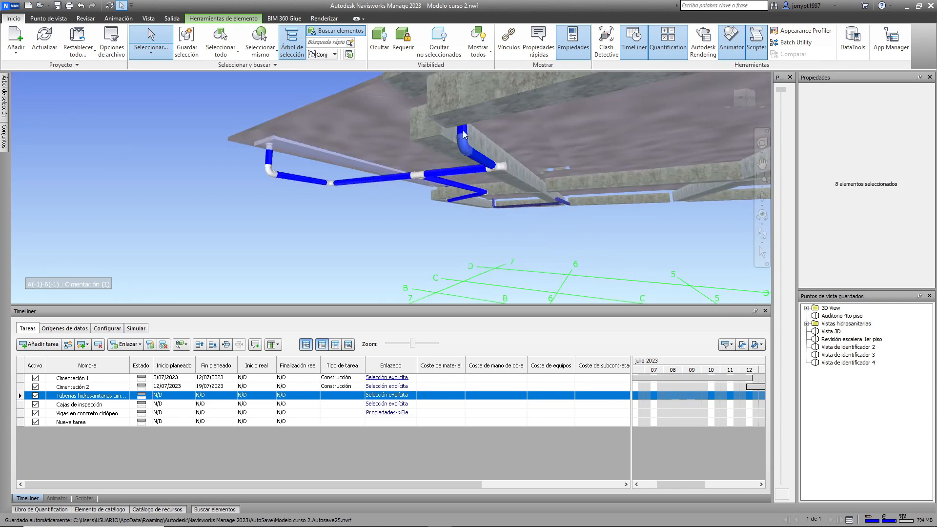
left_click(499, 168, "ctrl")
left_click(418, 175, "ctrl")
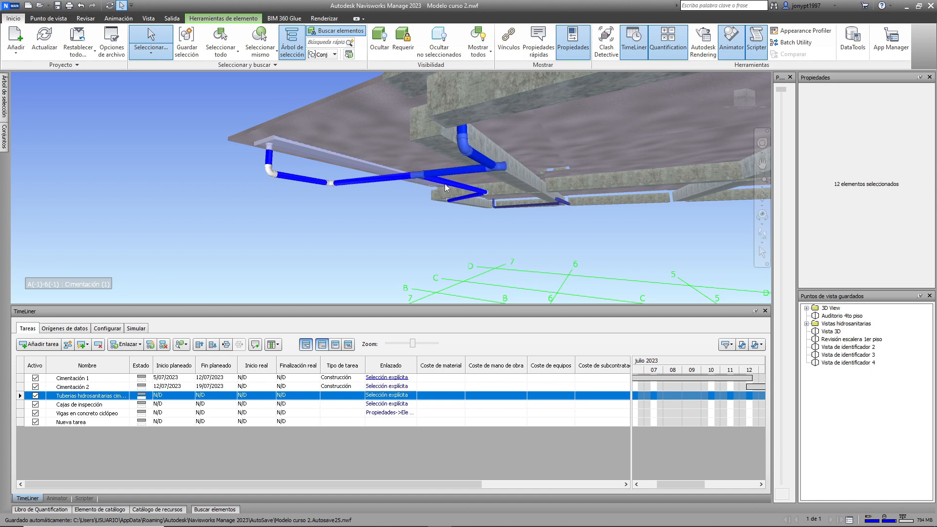
scroll(450, 191, "up", 4)
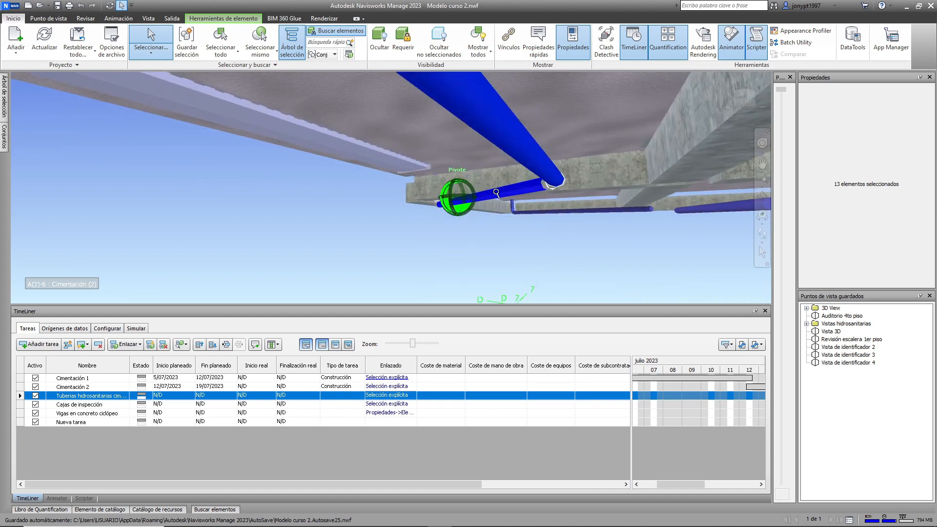
left_click(555, 191, "ctrl")
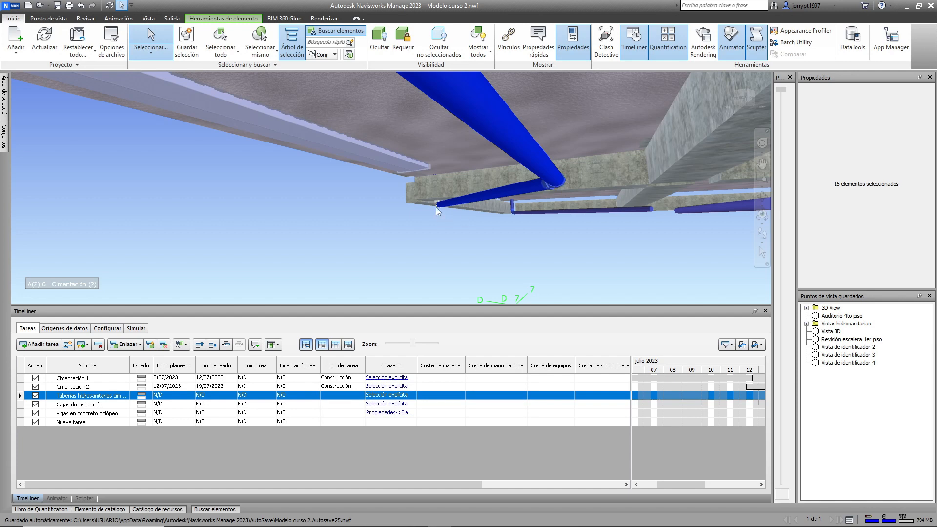
scroll(438, 205, "up", 3)
left_click(436, 200, "ctrl")
scroll(502, 242, "down", 3)
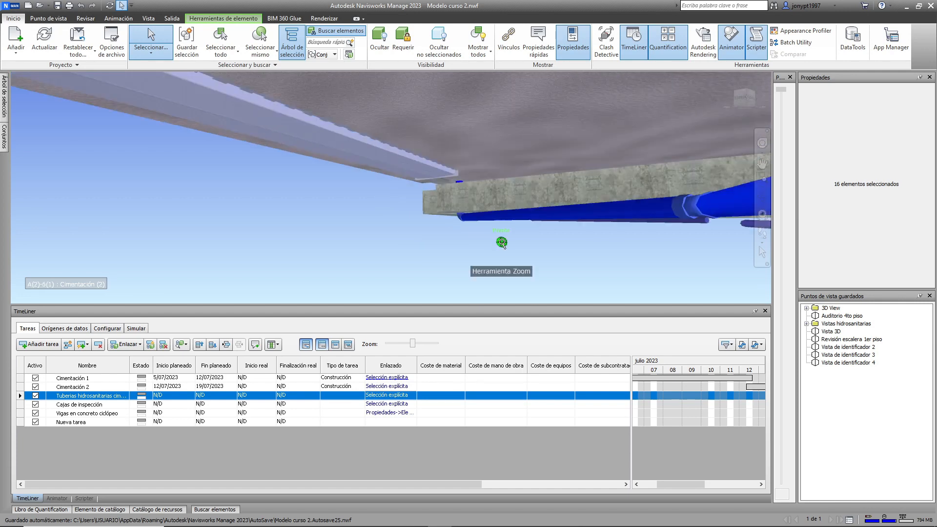
Add the outer rainwater pipe's fitting, elbow and vertical pipe, plus the drainage channel at the slab edge, to the selection
scroll(502, 243, "down", 4)
left_click(516, 155, "ctrl")
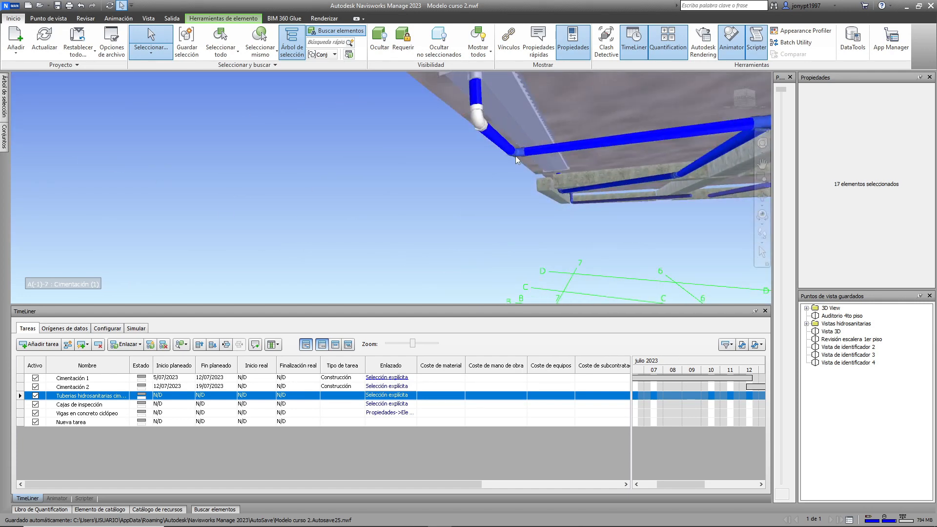
left_click(478, 124, "ctrl")
middle_click_drag(481, 134, 499, 194, "shift")
left_click(487, 167, "ctrl")
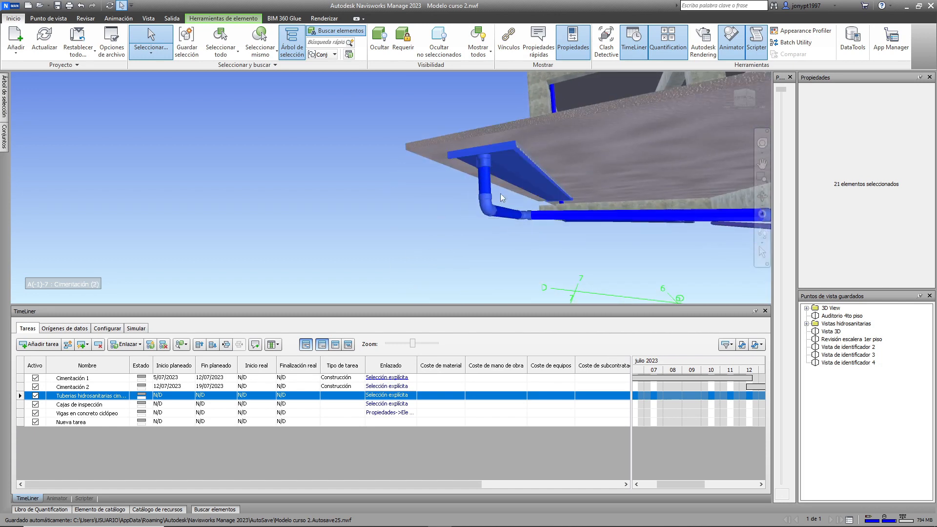
Remove the drainage channel from the selection and append the remaining pipes and fittings to the Tuberias hidrosanitarias task's link
left_click(509, 153, "ctrl")
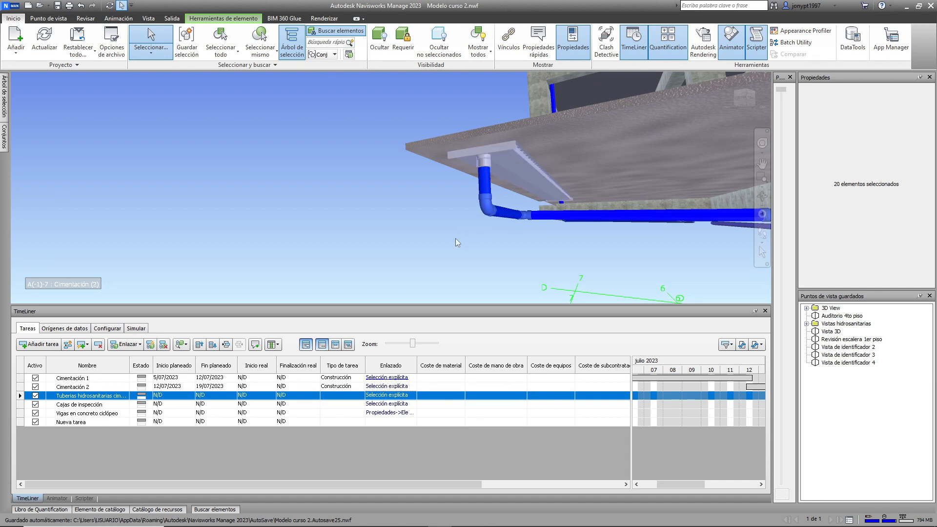
middle_click_drag(455, 238, 485, 159, "shift")
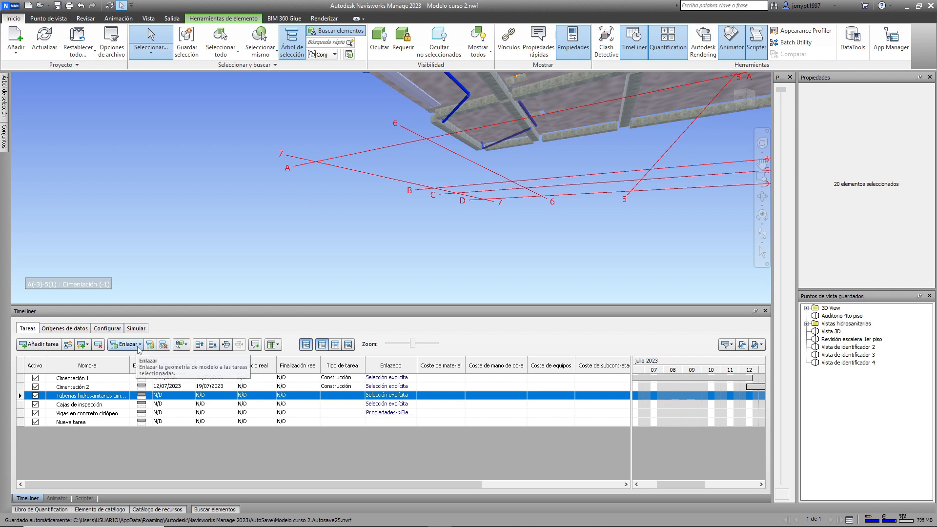
left_click(138, 348)
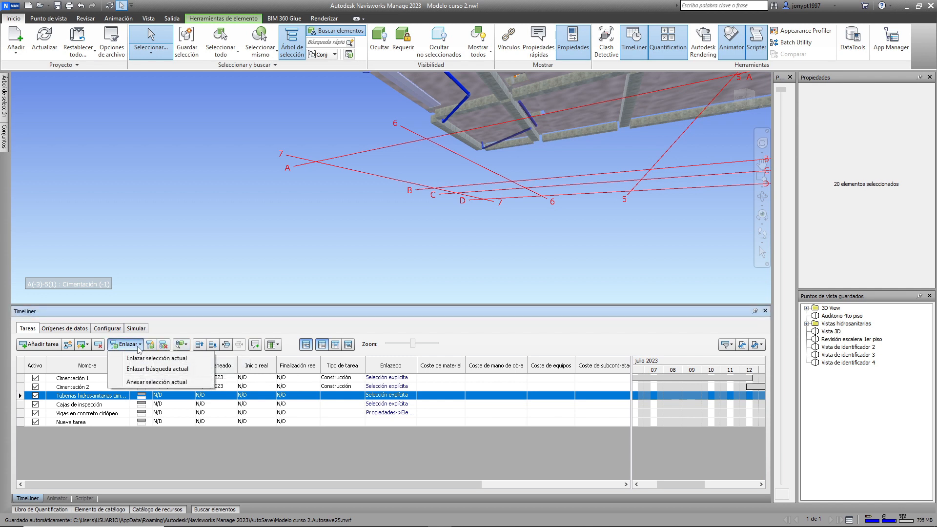
left_click(150, 383)
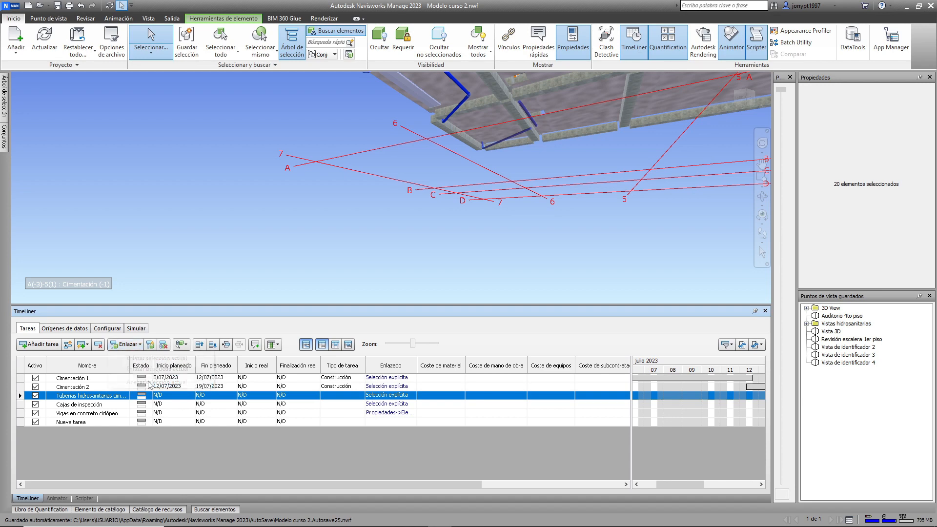
left_click(370, 396)
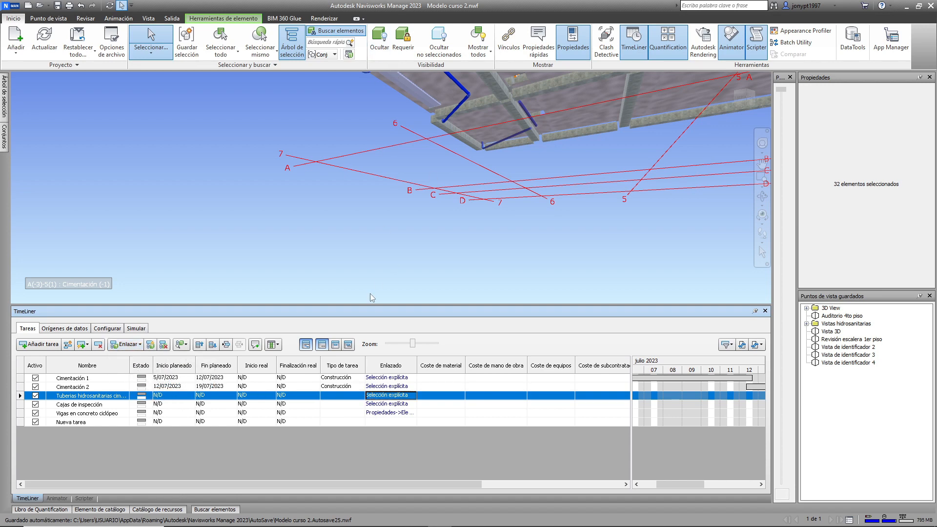
Select the elements linked to the Tuberias hidrosanitarias task and hide them in the model
middle_click_drag(370, 293, 459, 237, "shift")
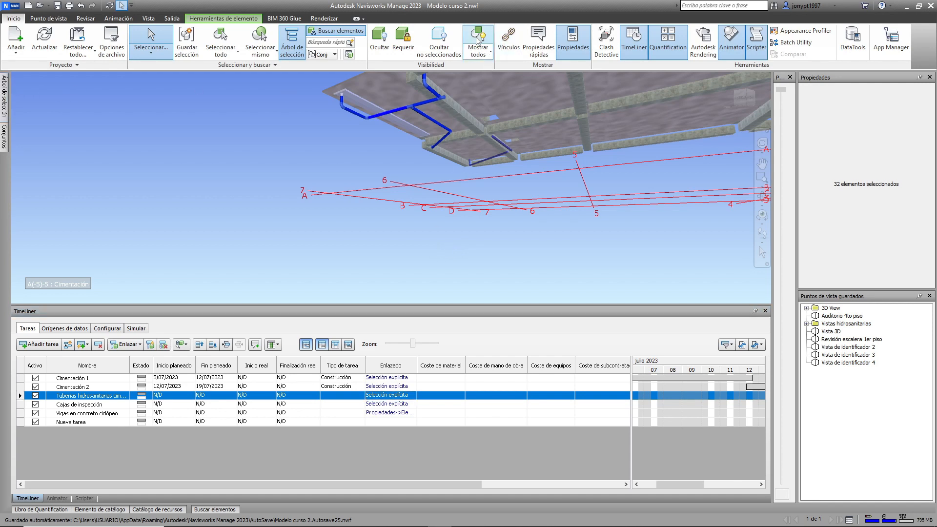
middle_click_drag(518, 260, 482, 219)
scroll(416, 291, "down", 3)
left_click(386, 395)
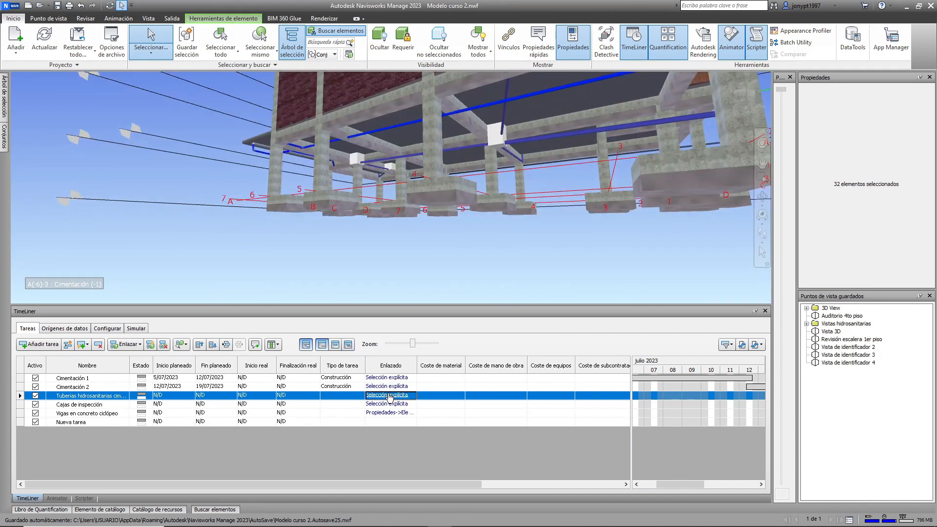
left_click(378, 49)
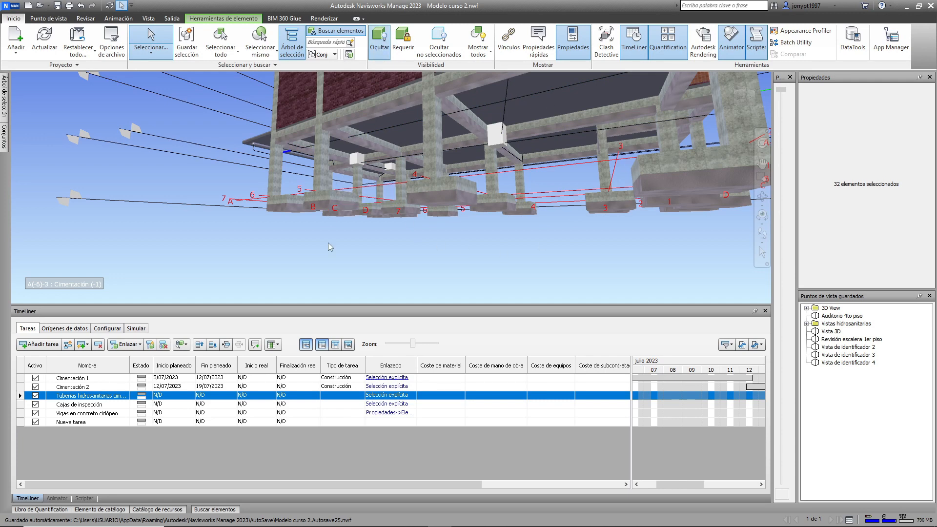
Select the leftover horizontal rainwater pipe below the slab edge and append it to the Tuberias hidrosanitarias task, then reselect the task's linked elements
middle_click_drag(328, 242, 498, 241, "shift")
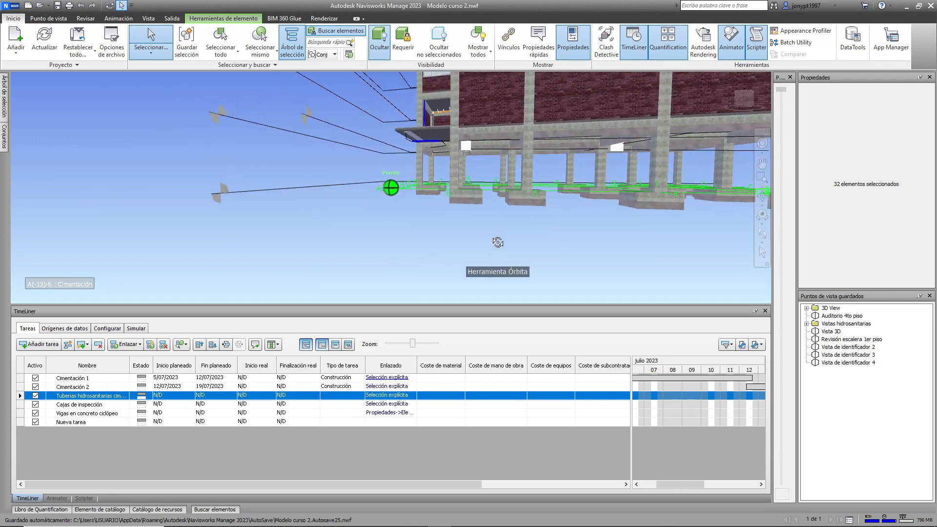
scroll(418, 119, "up", 5)
middle_click_drag(418, 120, 442, 201, "shift")
left_click(453, 205)
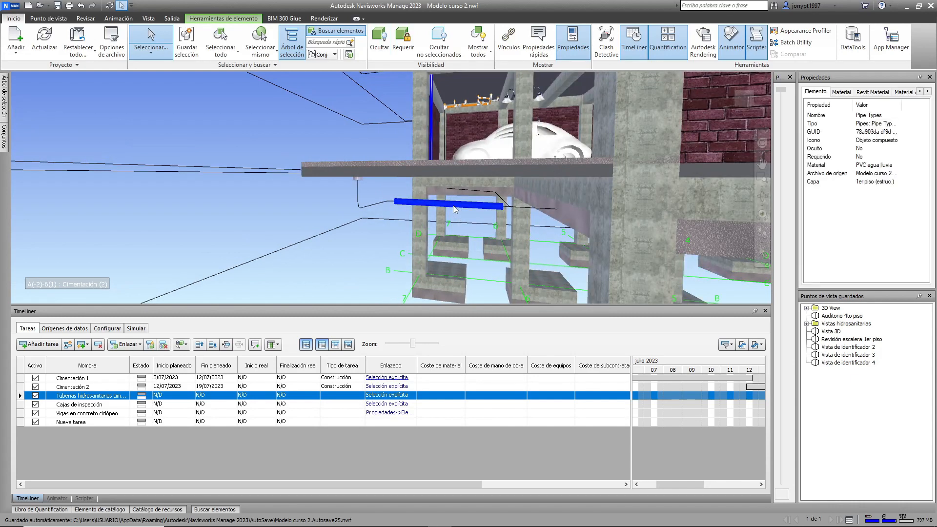
scroll(418, 203, "down", 2)
middle_click_drag(497, 281, 437, 225)
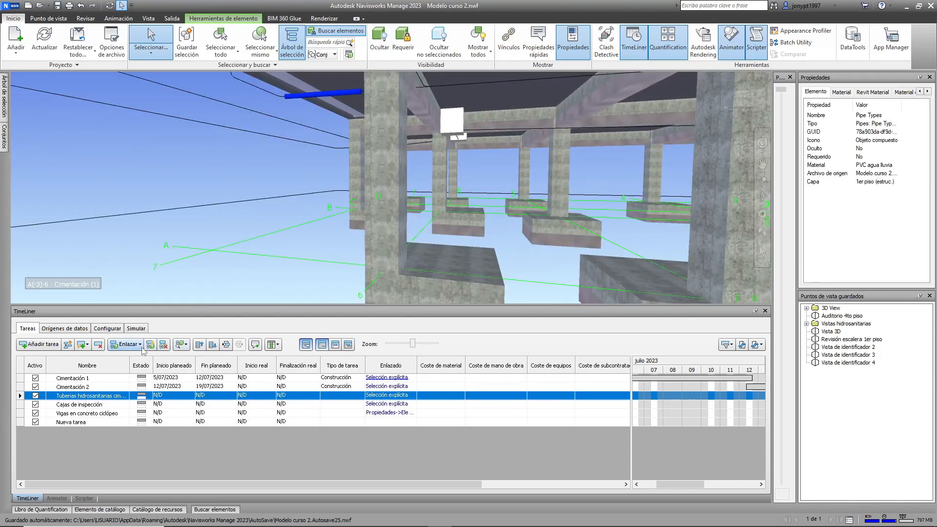
left_click(125, 344)
left_click(143, 382)
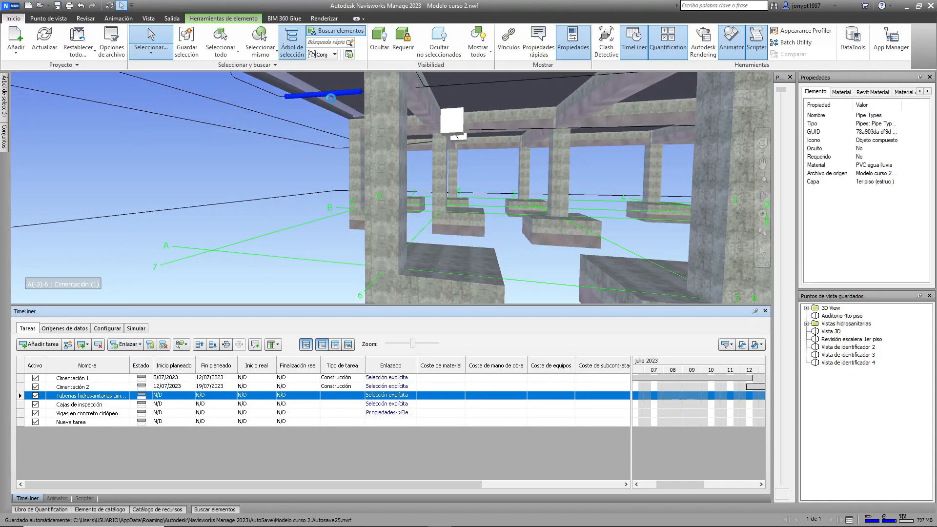
left_click(388, 395)
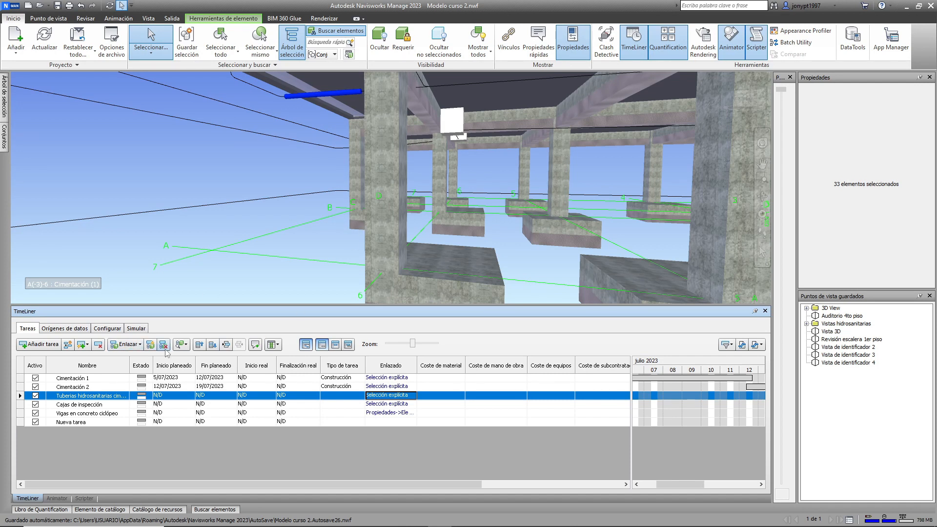
Isolate the hidrosanitario and estructura total sets by hiding all unselected elements, and clear the selection
left_click(128, 344)
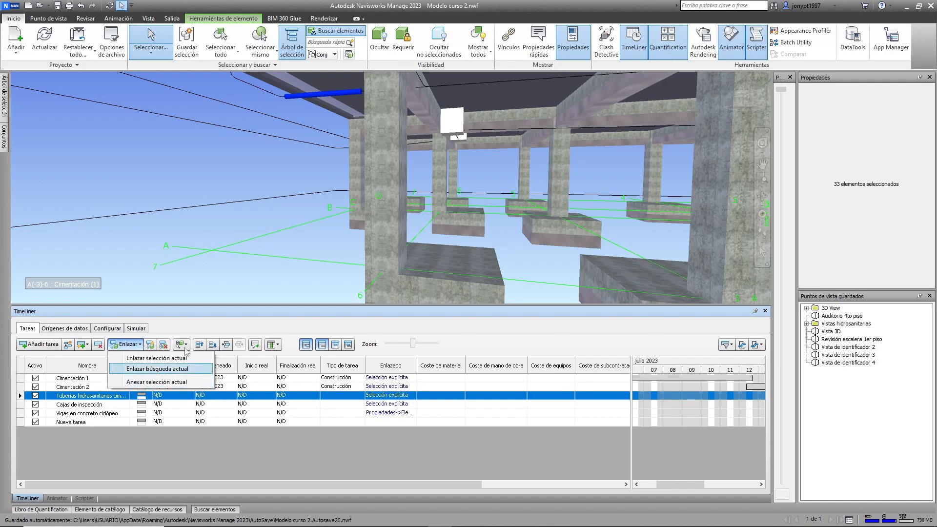
left_click(283, 244)
scroll(294, 244, "down", 4)
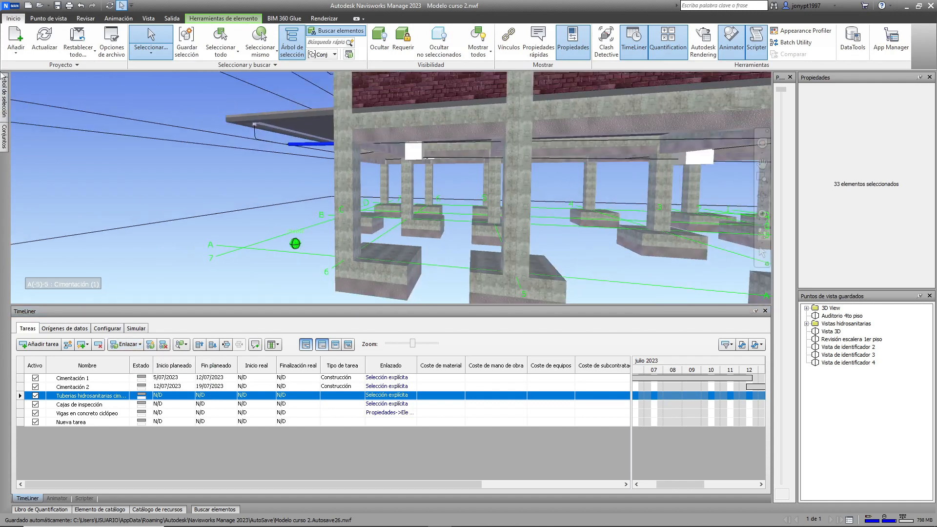
scroll(264, 226, "up", 3)
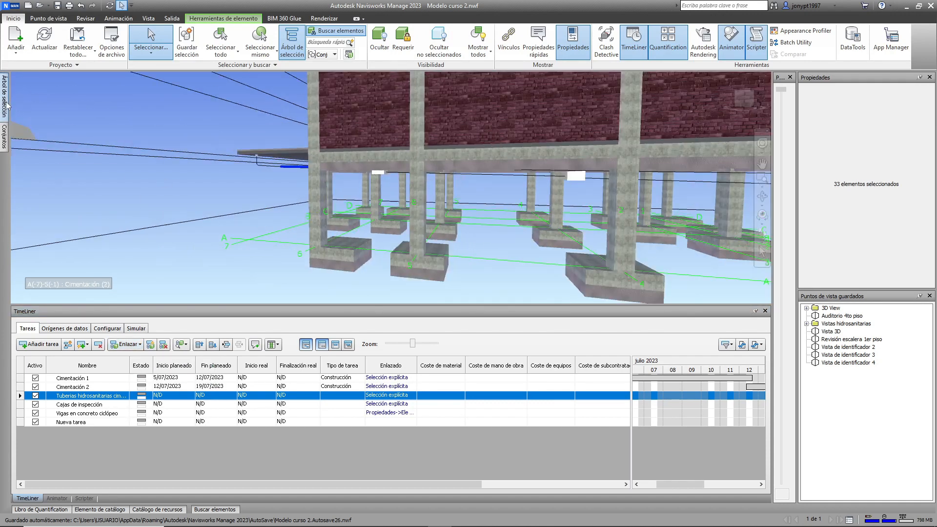
mouse_move(6, 105)
mouse_move(5, 138)
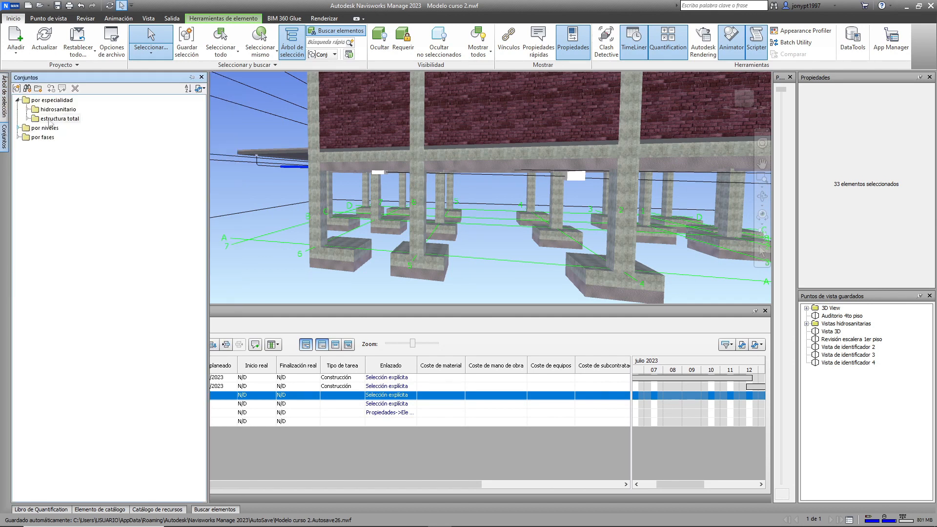
left_click(57, 111)
left_click(66, 120, "ctrl")
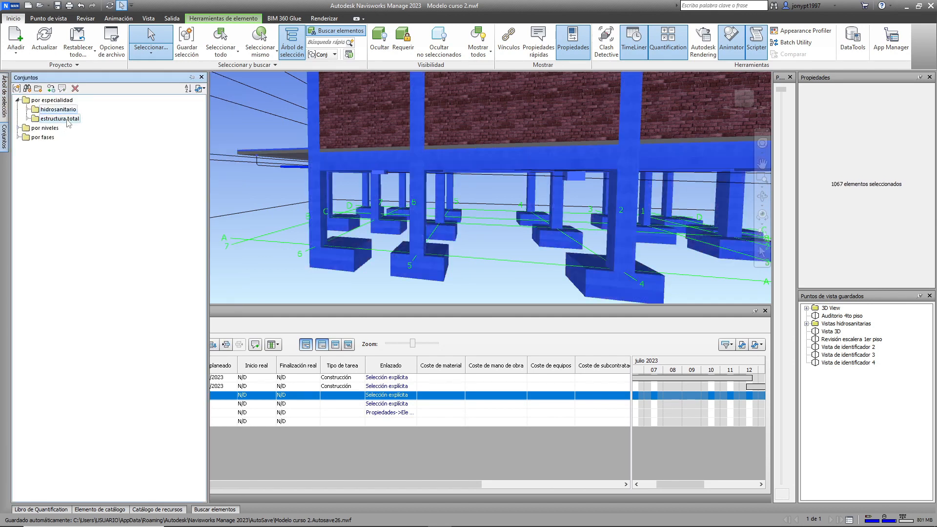
left_click(438, 46)
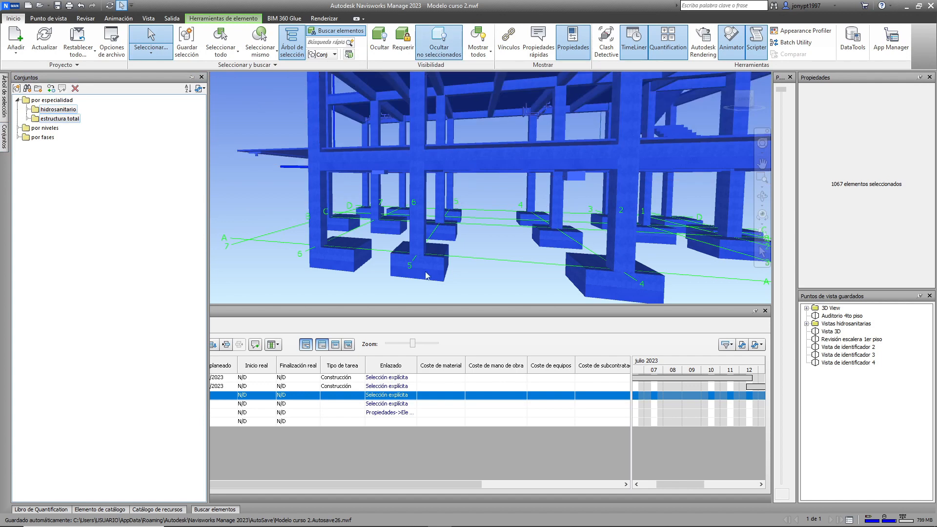
left_click(484, 264)
Hide the foundation elements linked to the Cimentación 1 and Cimentación 2 tasks
scroll(485, 262, "down", 3)
left_click(405, 379)
middle_click_drag(497, 257, 399, 231)
left_click(379, 41)
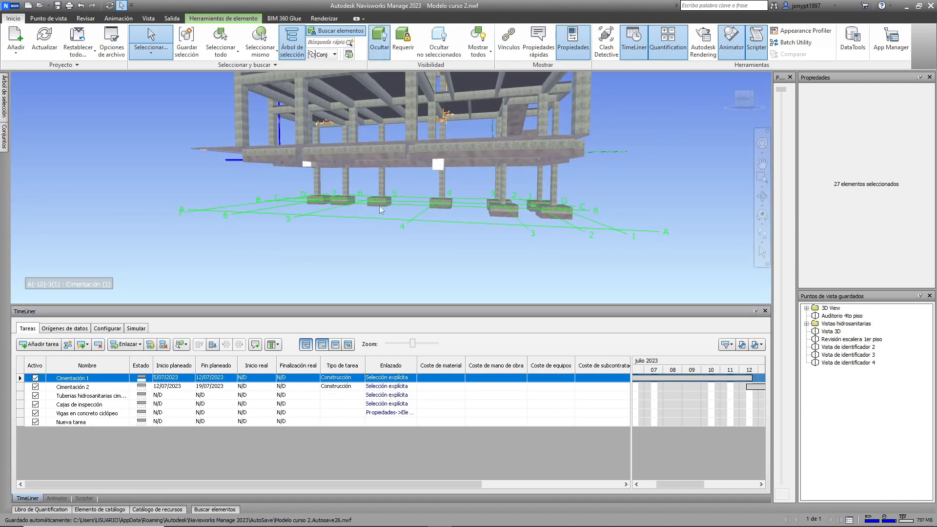
left_click(384, 386)
key("ctrl+h")
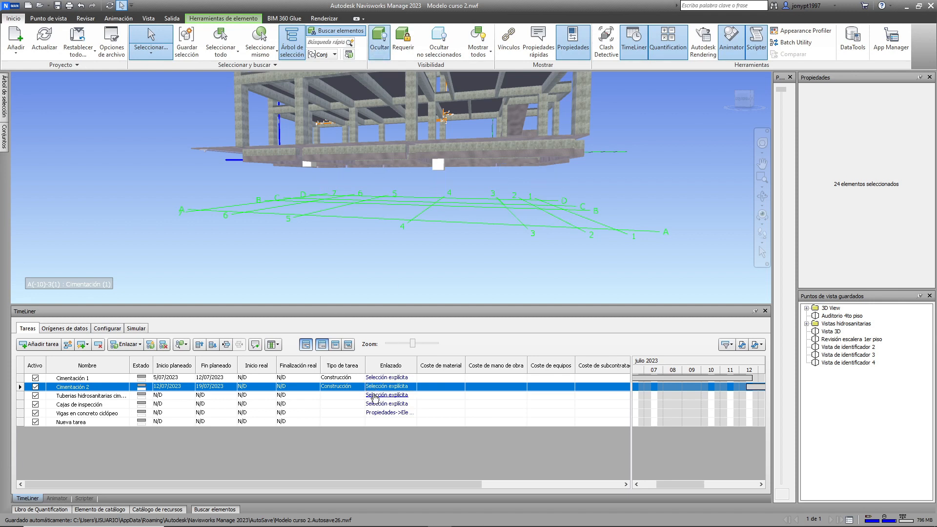
Hide the elements linked to the Tuberias hidrosanitarias, Cajas de inspección and Vigas en concreto ciclópeo tasks
left_click(374, 396)
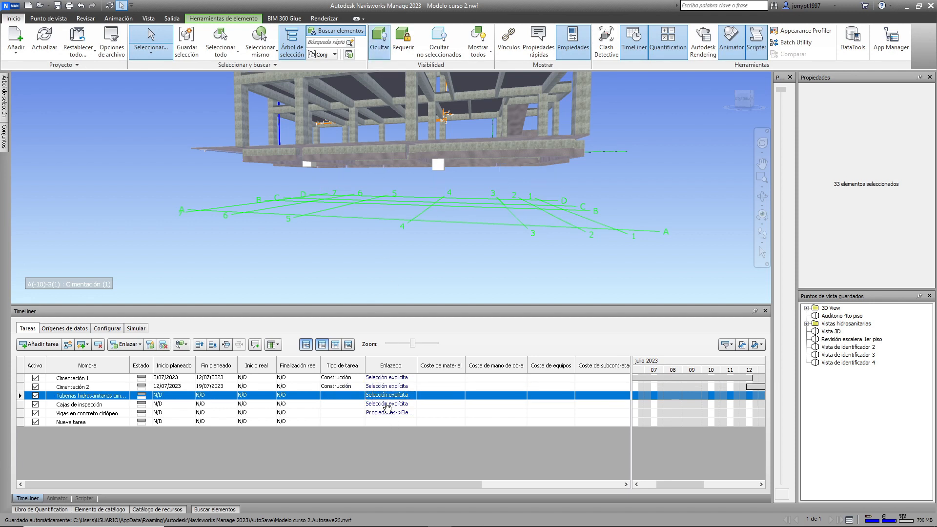
left_click(390, 404)
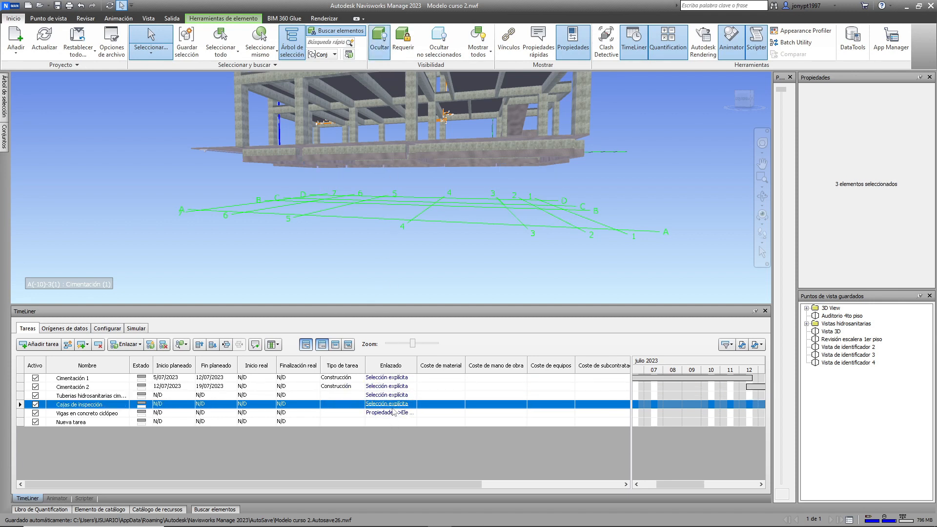
left_click(387, 413)
key("ctrl+h")
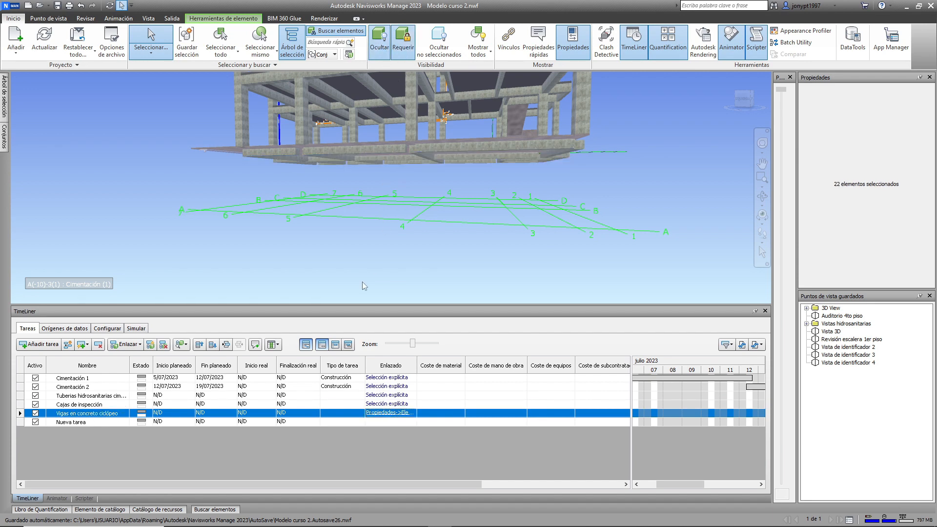
Examine the remaining ground-floor beams, slab and rainwater downpipe from above and below for elements not yet linked to a task
middle_click_drag(410, 111, 419, 237, "shift")
middle_click_drag(247, 154, 412, 163)
scroll(388, 147, "up", 3)
scroll(387, 148, "up", 5)
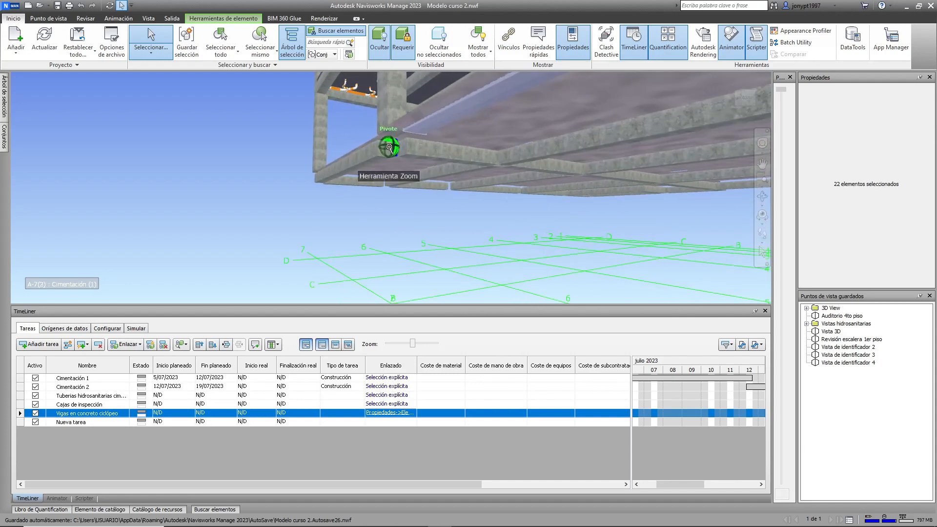
left_click(398, 148)
middle_click_drag(393, 189, 491, 236, "shift")
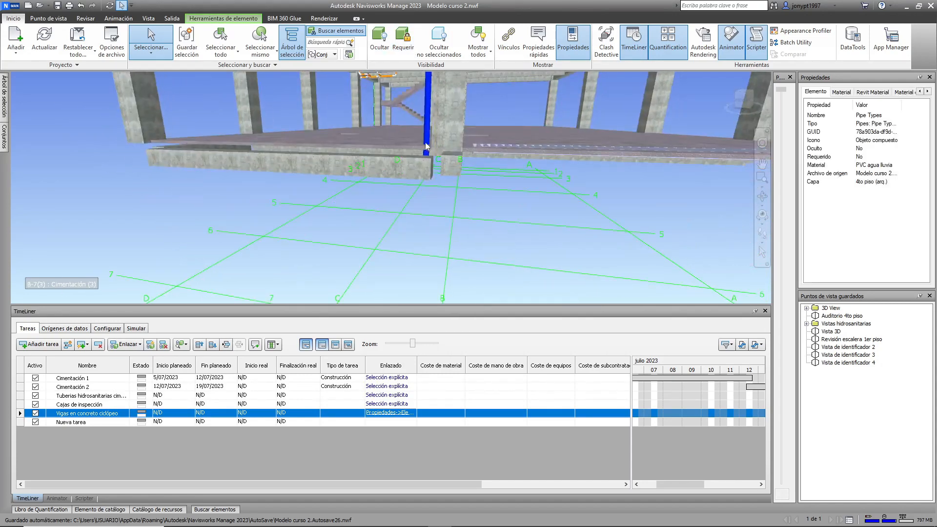
scroll(430, 220, "down", 3)
scroll(430, 220, "down", 4)
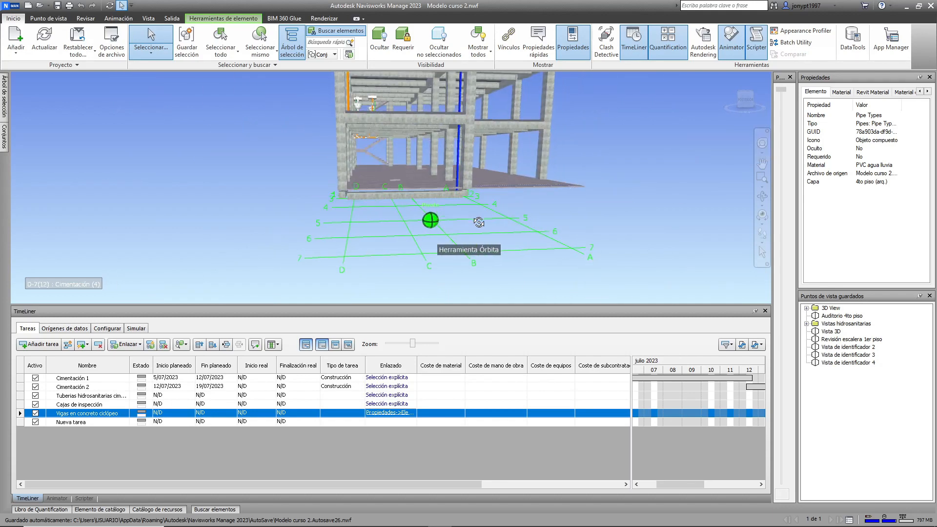
mouse_move(429, 217)
middle_mouse_down("shift")
mouse_move(493, 242)
mouse_move(464, 238)
mouse_move(440, 203)
middle_mouse_up("shift")
scroll(440, 203, "up", 5)
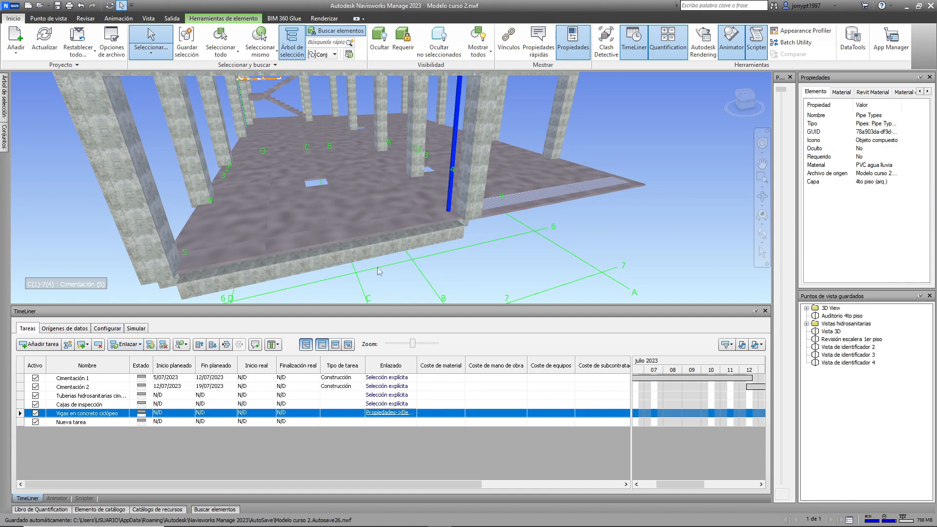
middle_click_drag(479, 271, 466, 173, "shift")
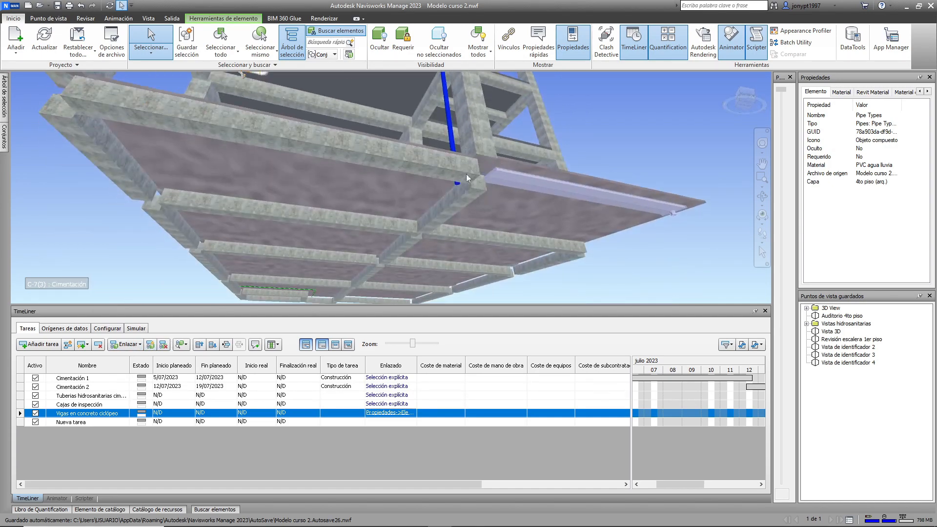
middle_click_drag(453, 277, 445, 208)
middle_click_drag(443, 140, 458, 262)
middle_click_drag(464, 161, 371, 203, "shift")
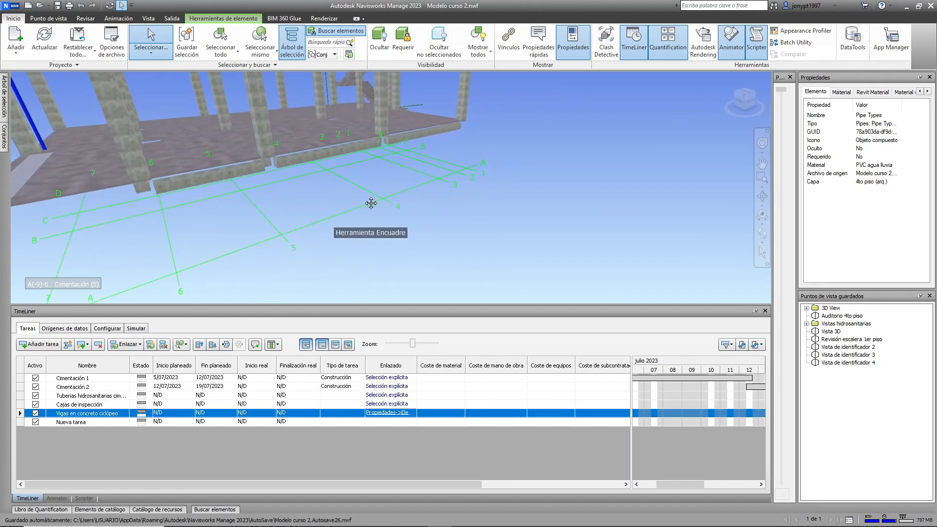
middle_click_drag(459, 191, 420, 217, "shift")
left_click(580, 261)
middle_click_drag(488, 272, 498, 266, "shift")
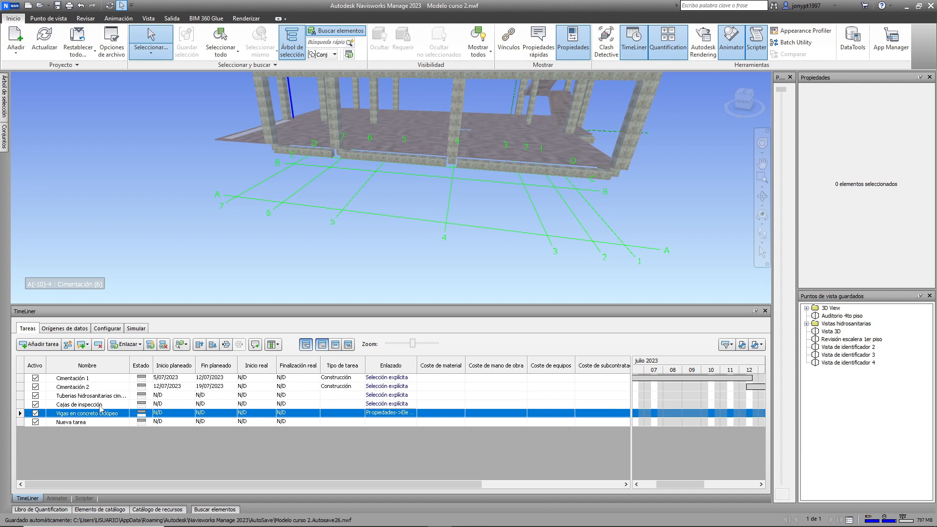
Set the planned start of the Tuberias hidrosanitarias and Cajas de inspección tasks to 19/07/2023
left_click(182, 395)
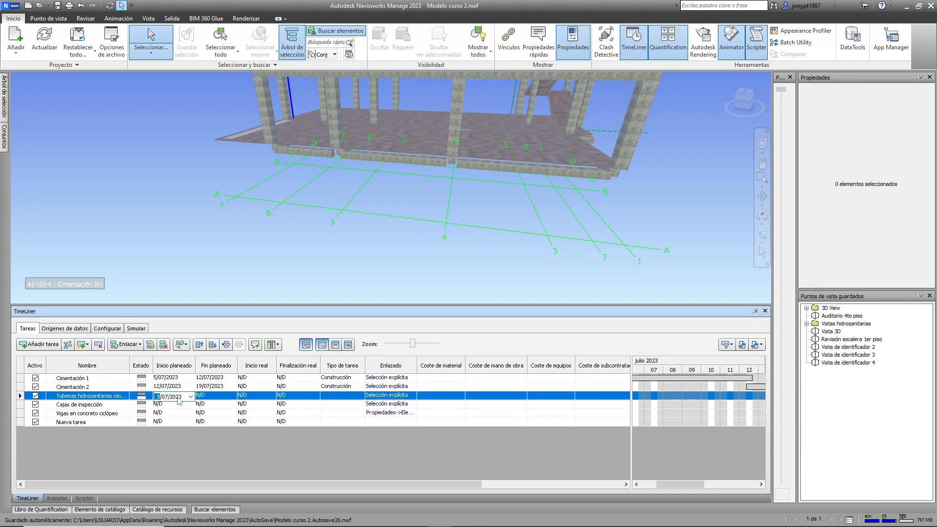
left_click(190, 396)
left_click(212, 450)
left_click(189, 405)
left_click(189, 405)
left_click(190, 406)
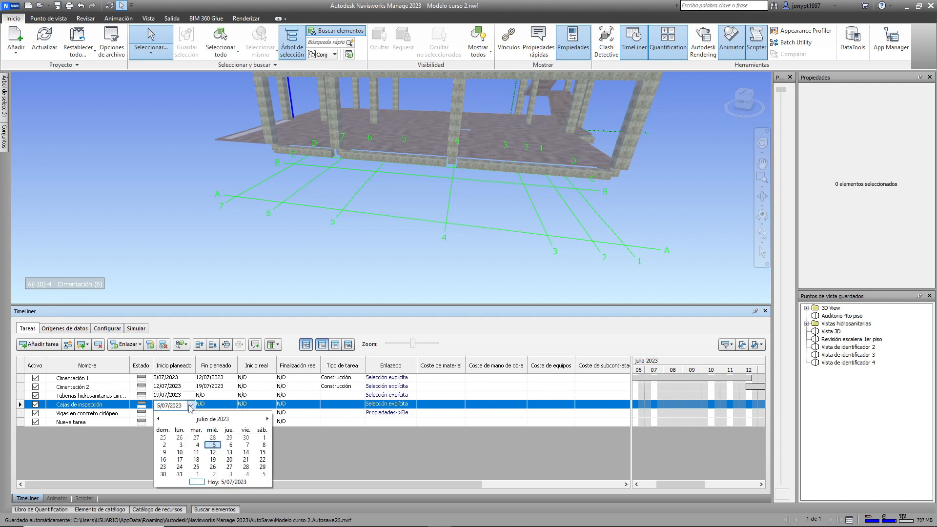
left_click(212, 451)
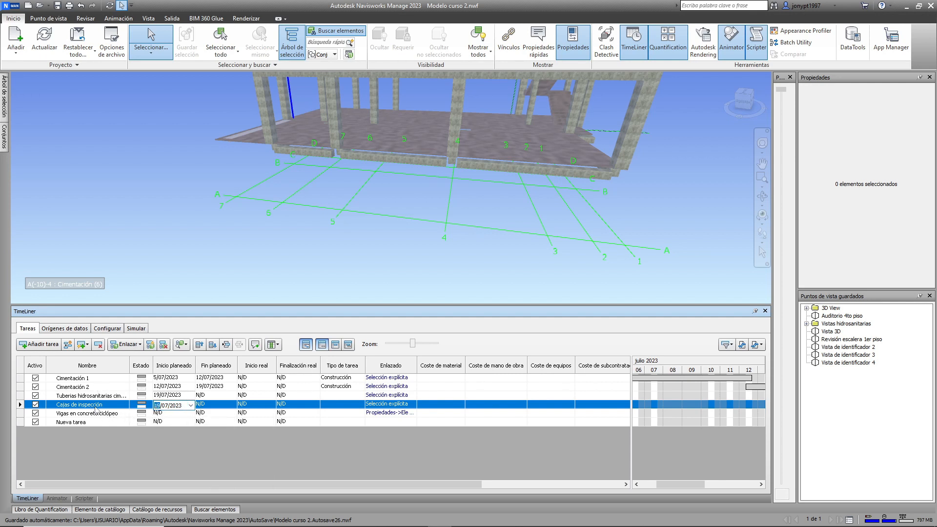
Set the planned end of the Cajas de inspección task to 24/07/2023 and of the Tuberias hidrosanitarias task to 27/07/2023
left_click(222, 407)
left_click(232, 406)
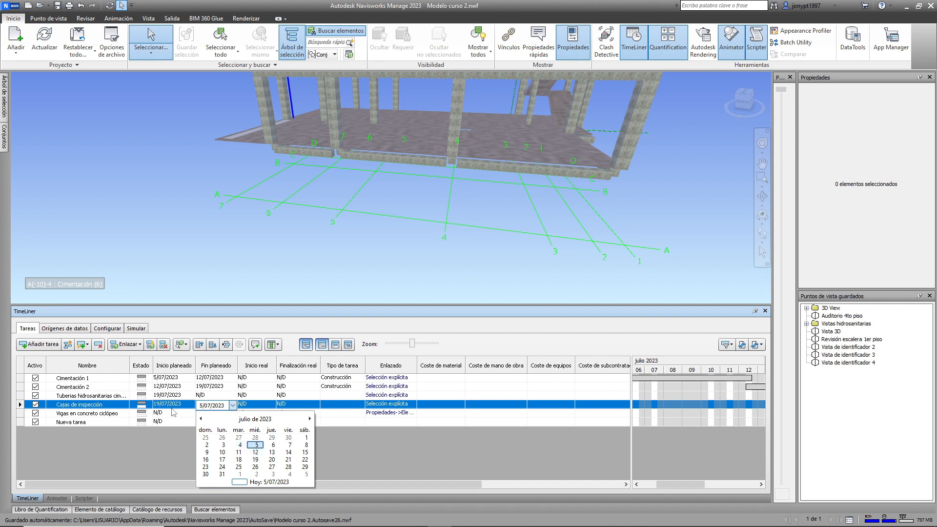
left_click(222, 467)
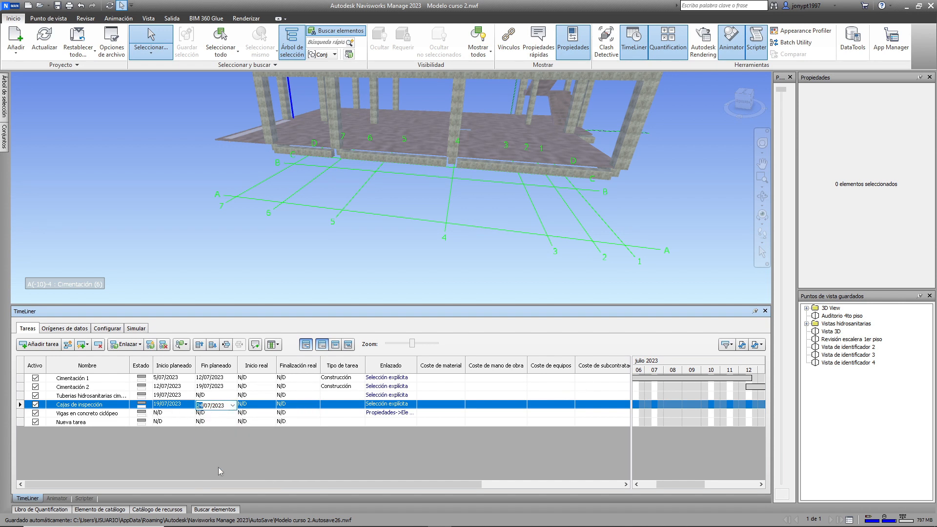
left_click(226, 396)
left_click(233, 397)
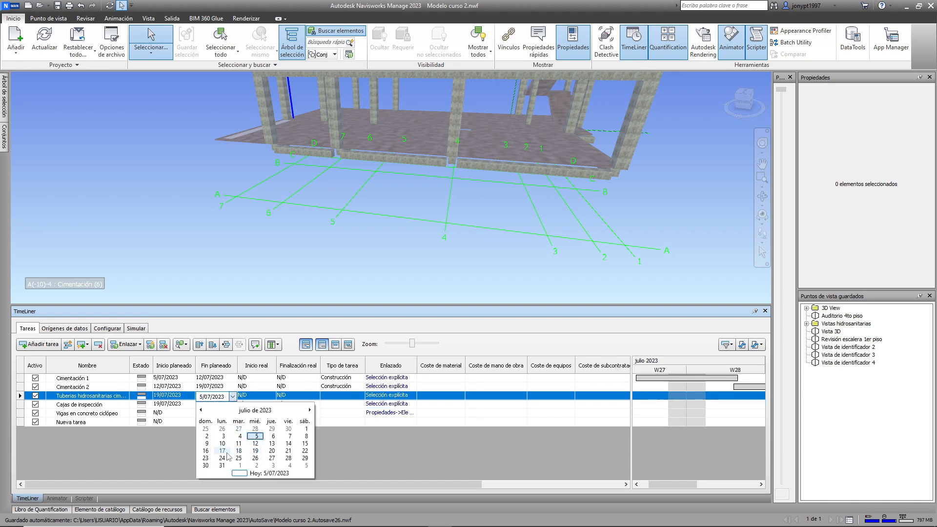
left_click(272, 458)
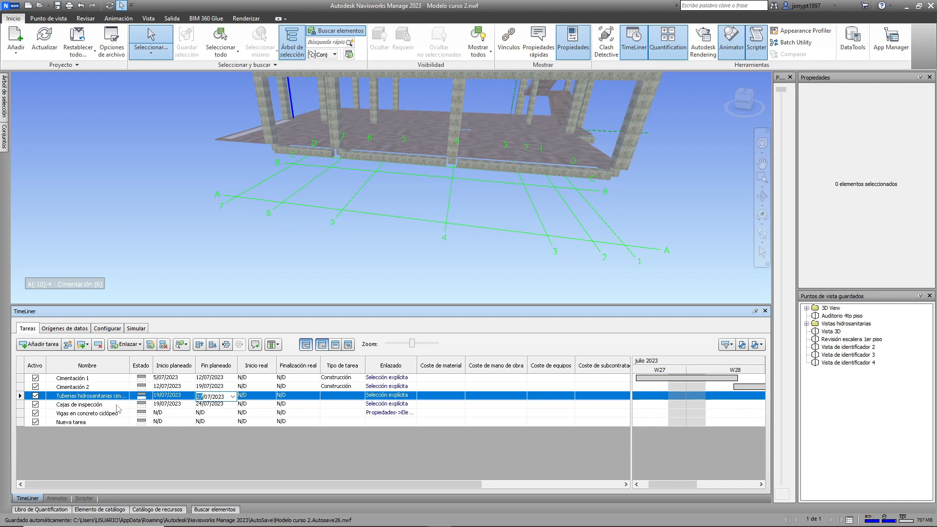
Schedule the Vigas en concreto ciclópeo task with planned start 24/07/2023 and planned end 31/07/2023
left_click(178, 413)
left_click(191, 415)
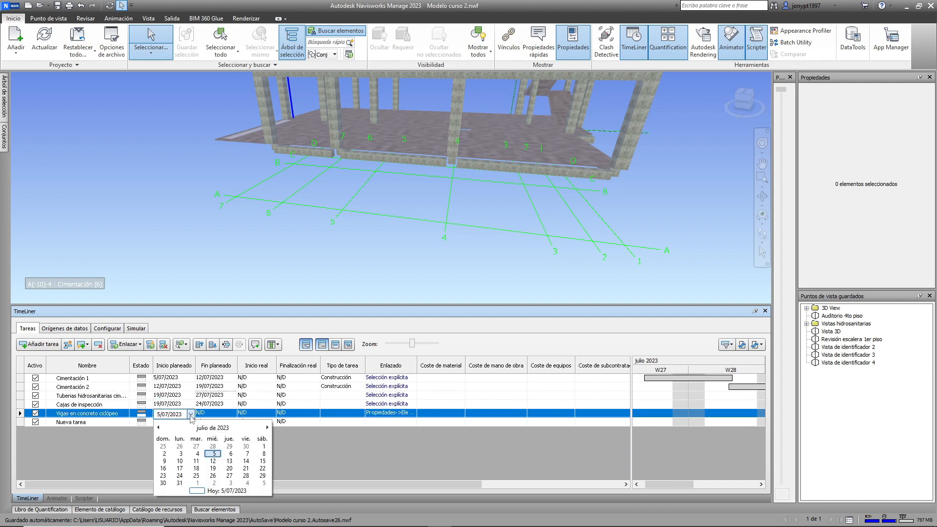
left_click(184, 475)
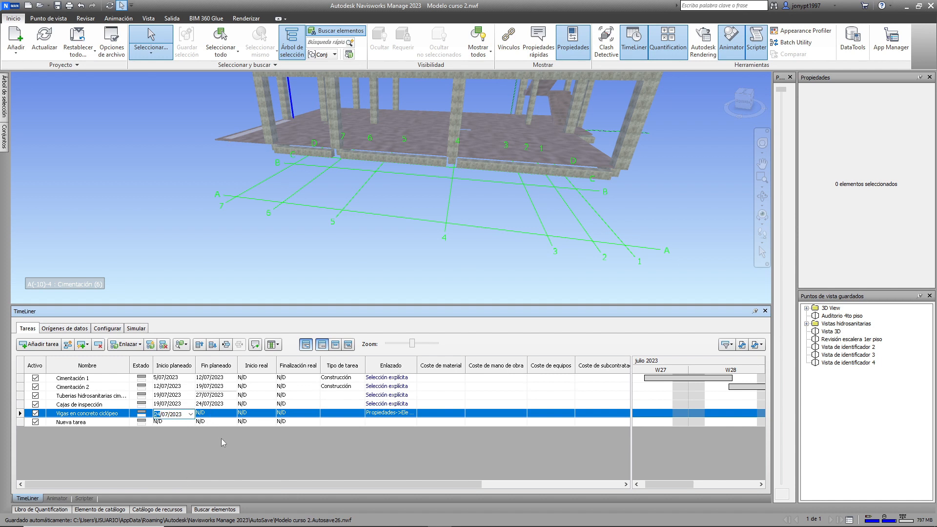
left_click(234, 414)
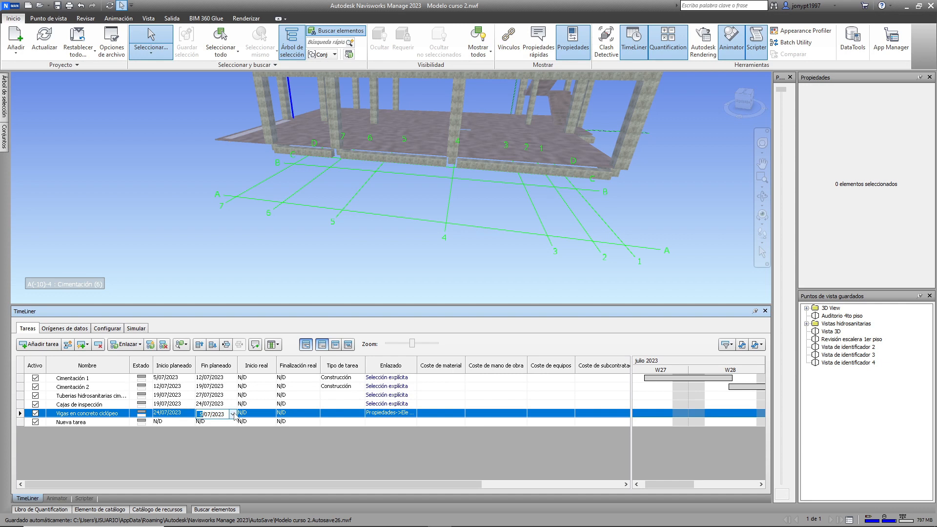
left_click(233, 415)
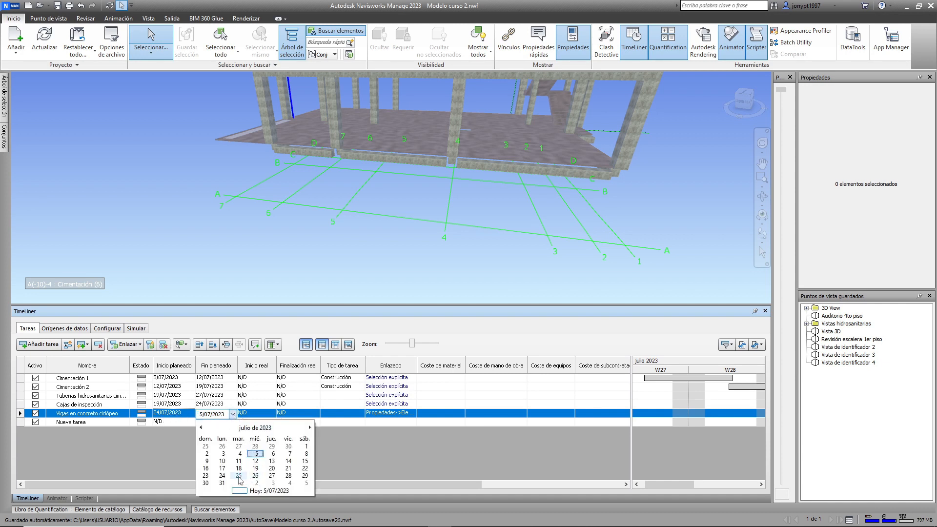
left_click(223, 482)
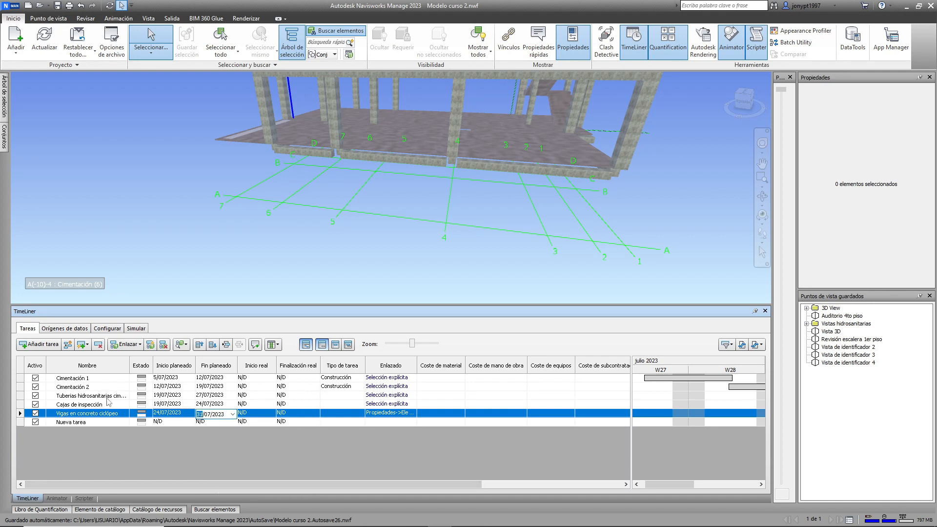
left_click_drag(25, 396, 25, 413)
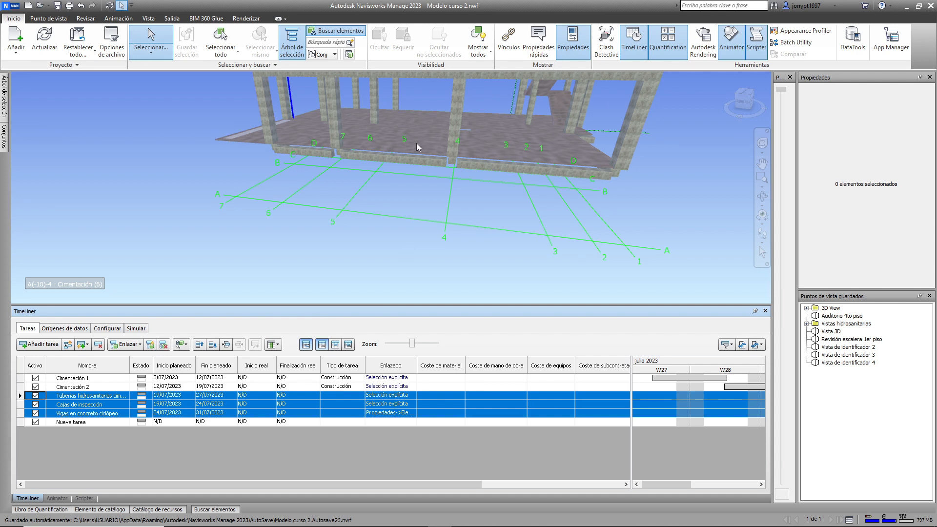
Rename the empty task below Vigas en concreto ciclópeo as Vigas de cimentación
left_click(92, 426)
left_click(79, 424)
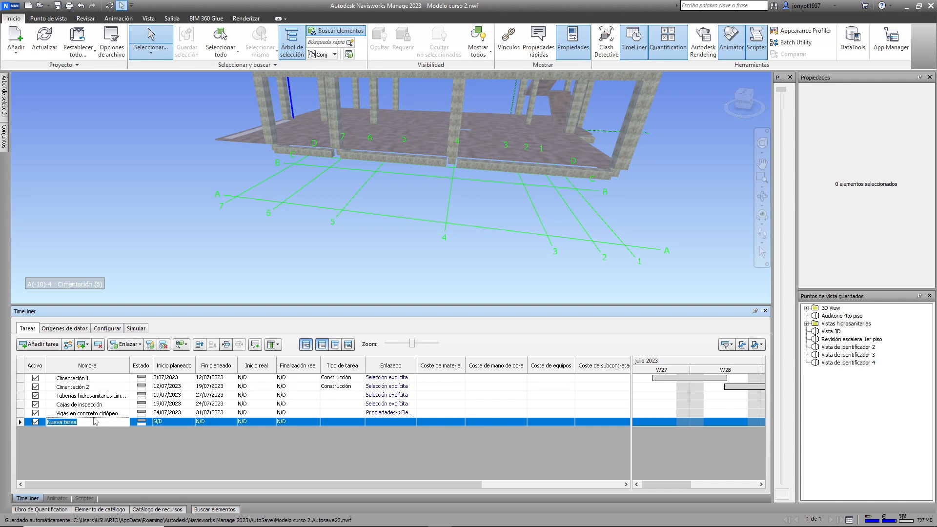
type("Vigas de cimentación")
key("Return")
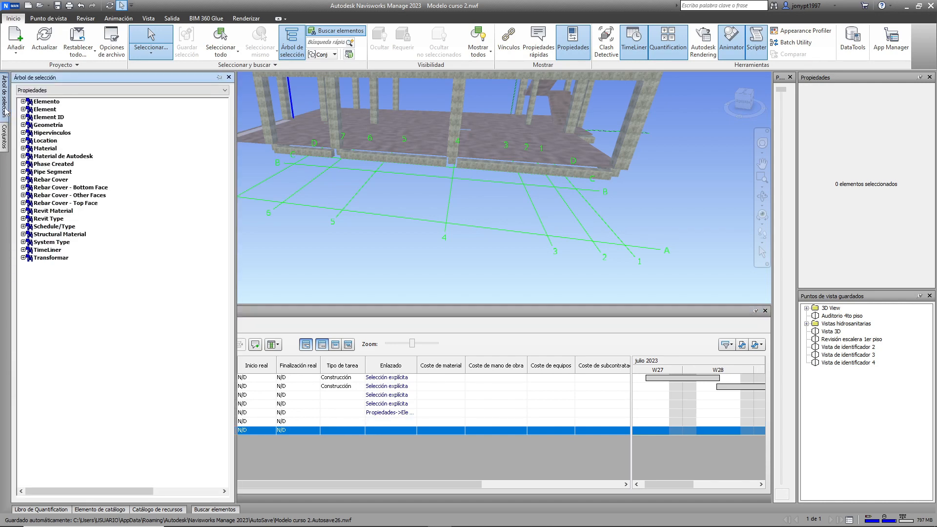
Find the foundation beams among the structural framing element types and link them to the Vigas de cimentación task
left_click(23, 101)
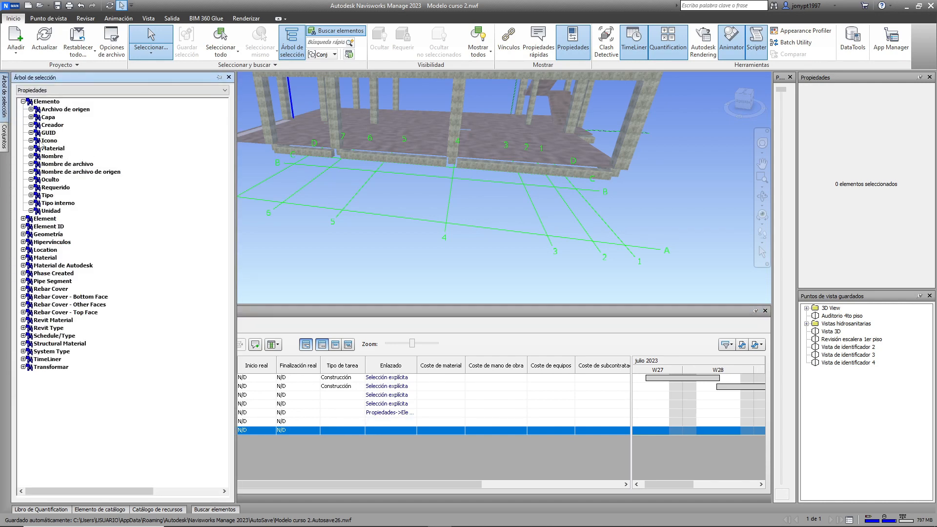
left_click(34, 193)
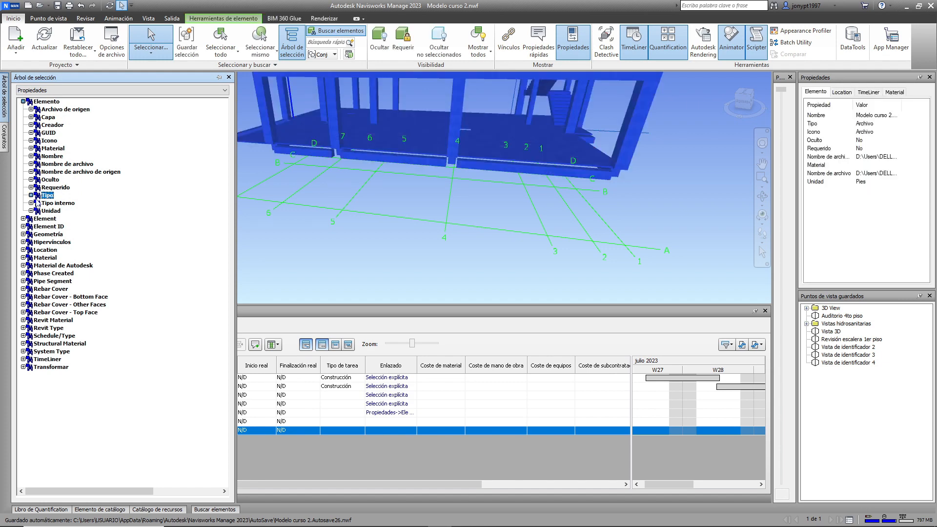
left_click(31, 195)
key("Escape")
scroll(96, 261, "down", 20)
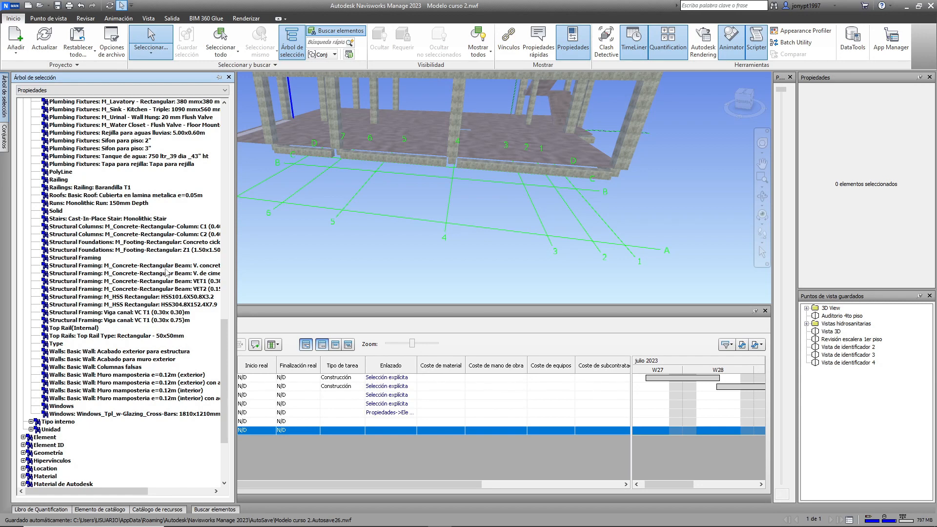
left_click(165, 275)
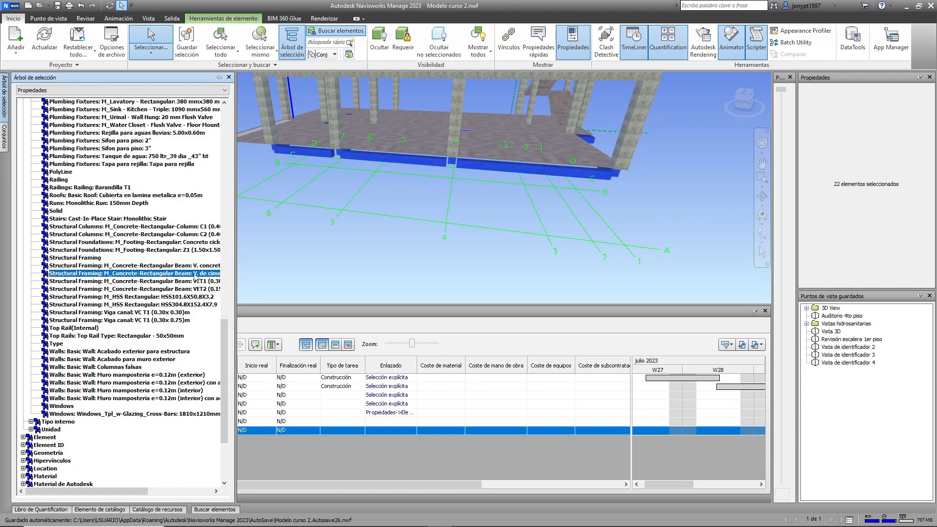
left_click_drag(195, 276, 392, 423)
left_click(311, 276)
left_click(103, 423)
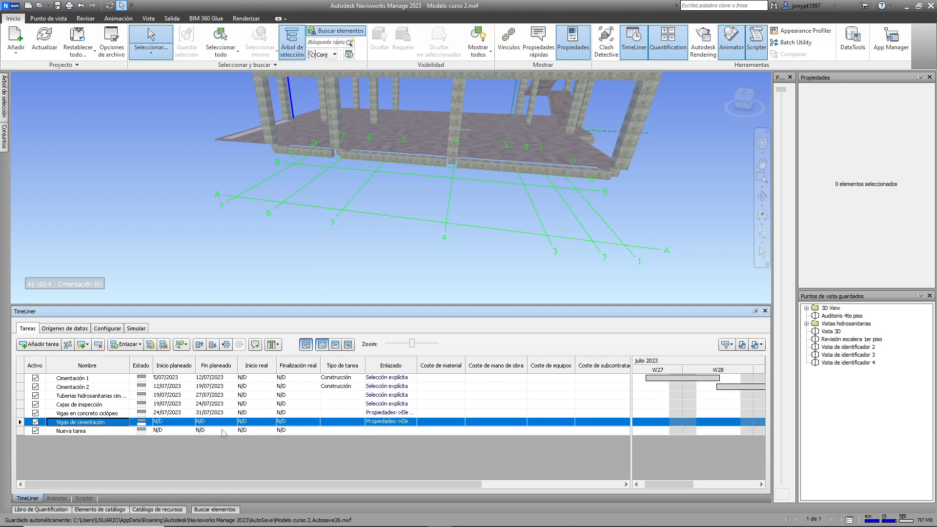
Hide the beams linked to the Vigas de cimentación task
left_click(389, 422)
mouse_move(464, 256)
middle_mouse_down("shift")
mouse_move(478, 264)
mouse_move(462, 229)
mouse_move(447, 222)
mouse_move(435, 237)
mouse_move(482, 259)
middle_mouse_up("shift")
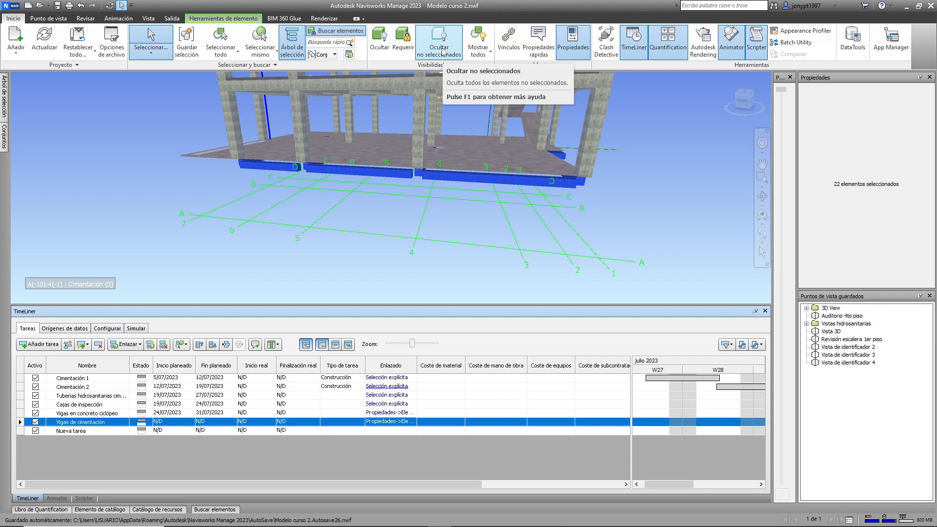
left_click(380, 40)
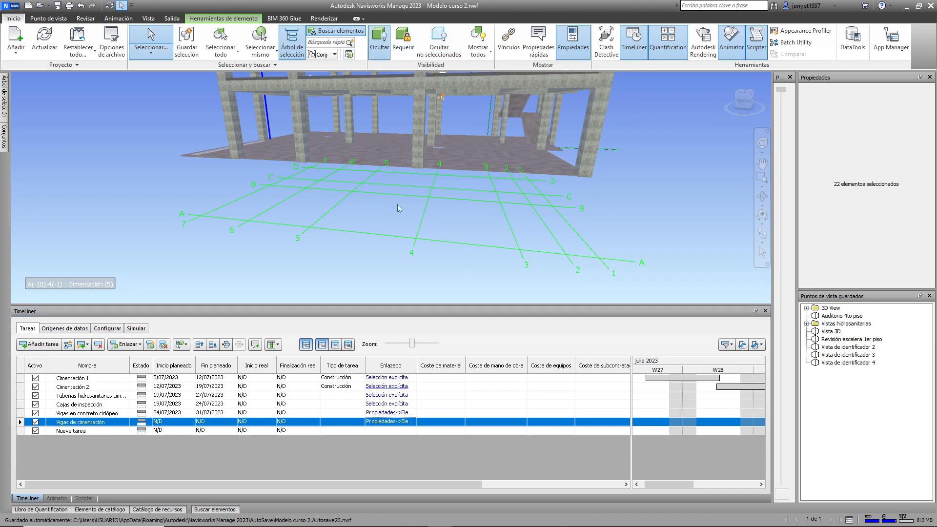
Examine the ground-floor slab, its surroundings and the rainwater grate cover for elements not yet linked to a task
mouse_move(397, 204)
middle_mouse_down("shift")
mouse_move(431, 255)
mouse_move(415, 239)
mouse_move(387, 244)
mouse_move(446, 256)
mouse_move(408, 192)
mouse_move(412, 222)
mouse_move(473, 226)
mouse_move(457, 251)
mouse_move(480, 222)
mouse_move(466, 239)
mouse_move(450, 181)
middle_mouse_up("shift")
left_click(449, 180)
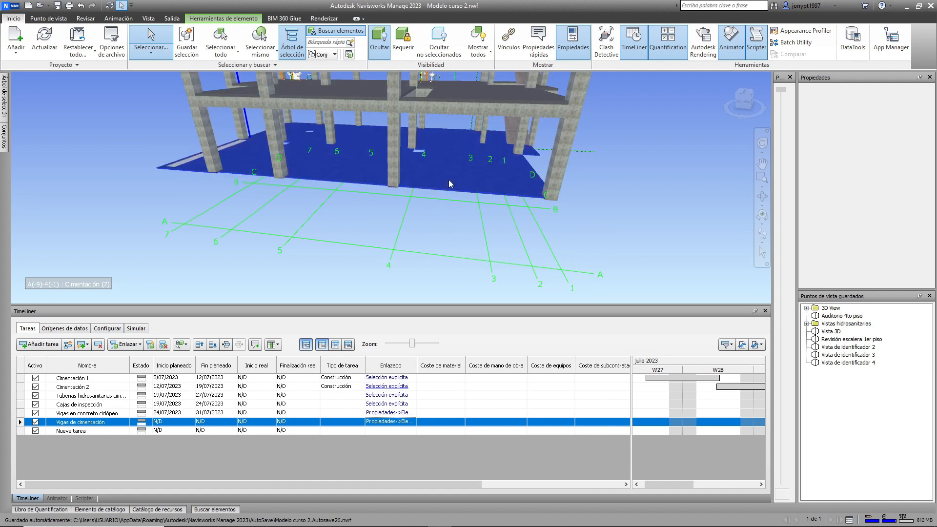
left_click(449, 235)
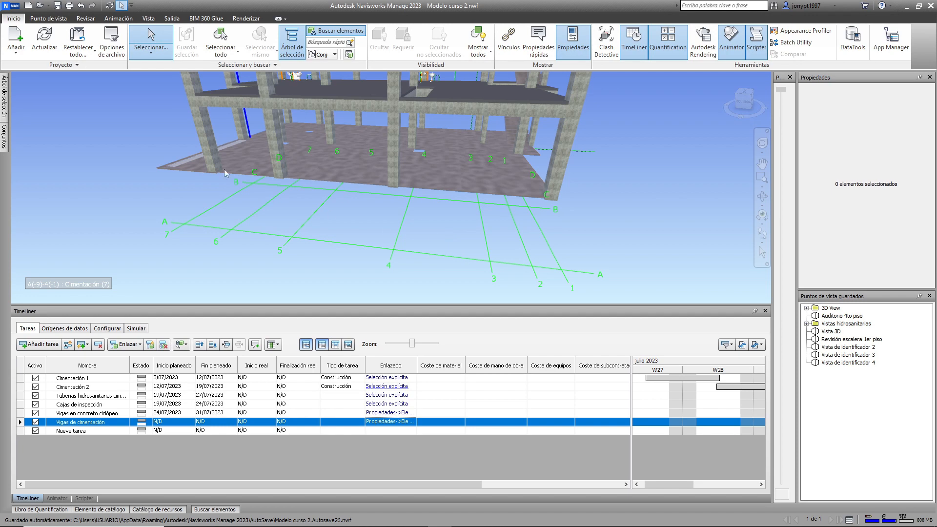
left_click(187, 164)
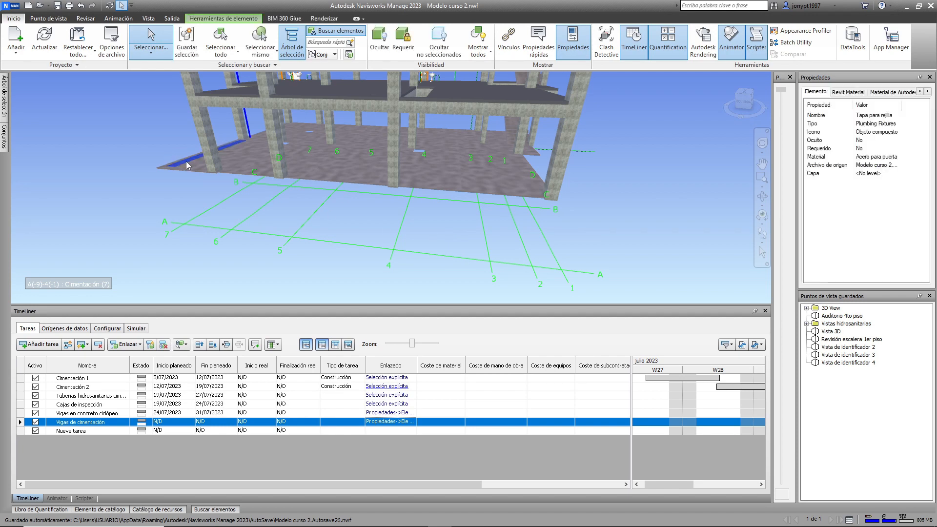
left_click(589, 153)
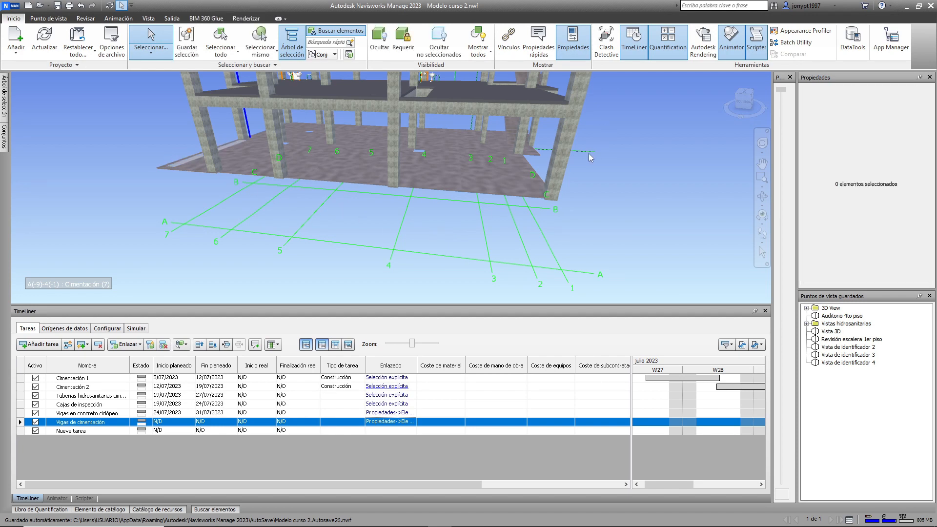
middle_click_drag(620, 203, 476, 207, "shift")
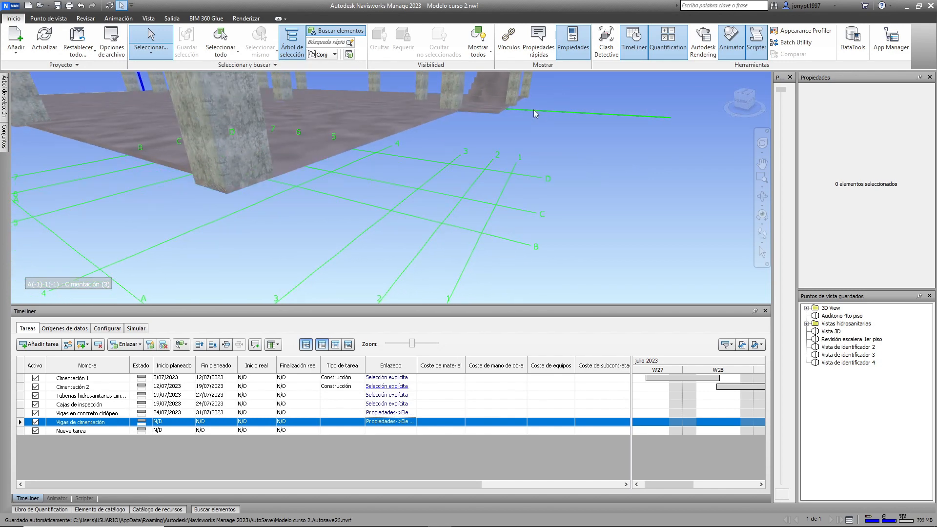
left_click(411, 125)
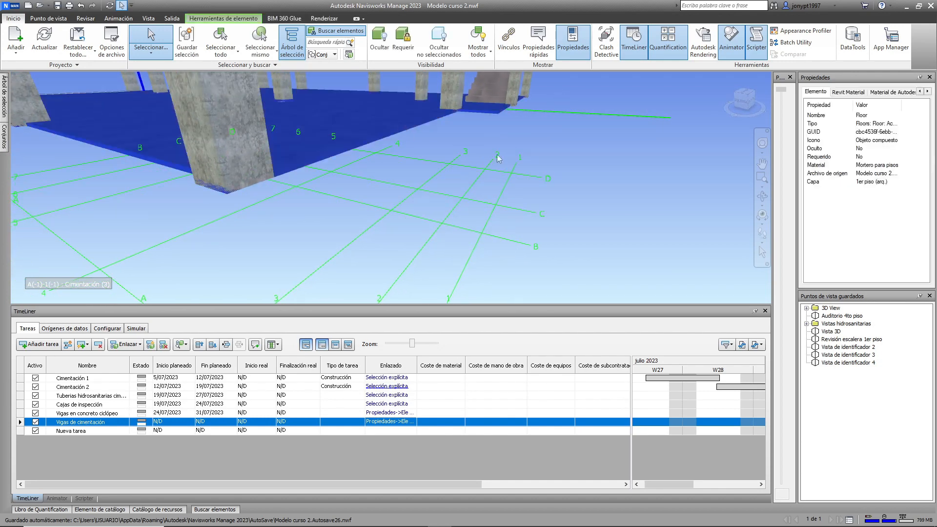
left_click(537, 155)
middle_click_drag(536, 155, 407, 224, "shift")
Add two more new tasks at the end of the schedule
left_click(19, 431)
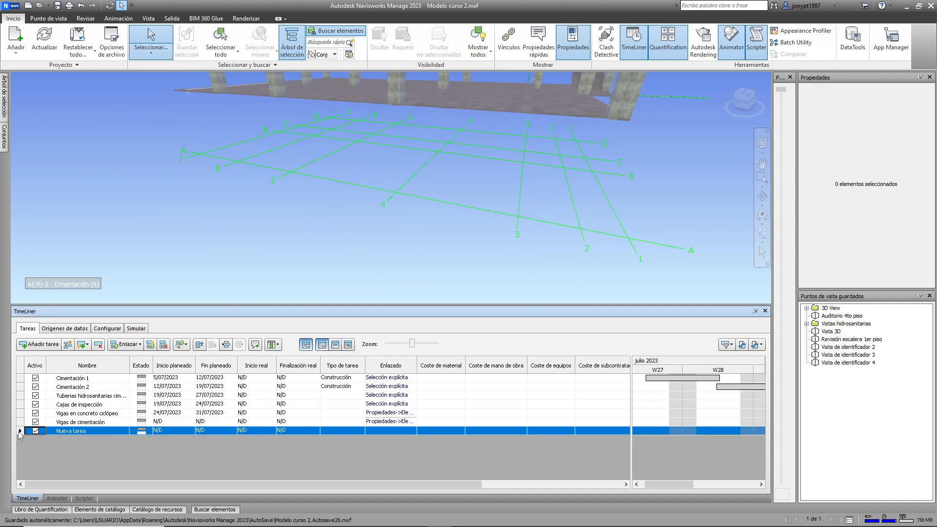
left_click(31, 345)
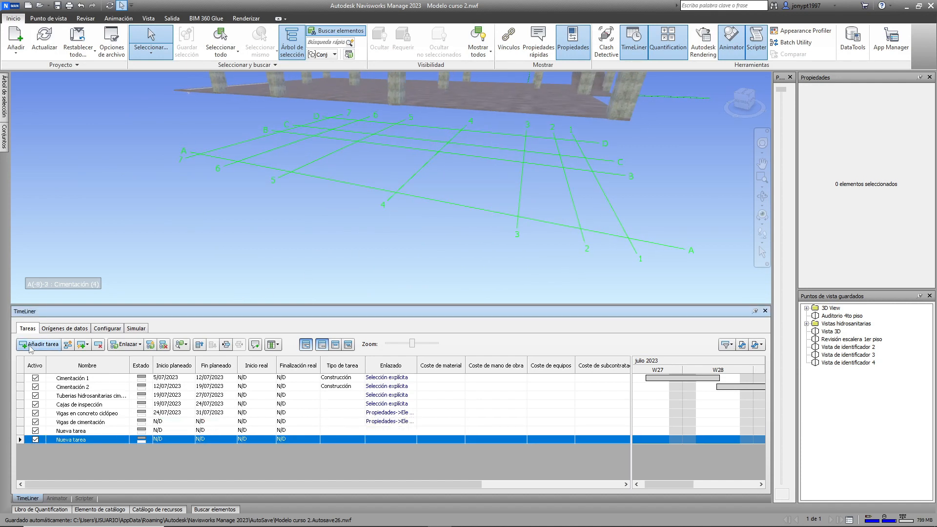
left_click(30, 345)
Schedule the Vigas de cimentación task with planned start 31/07/2023 and planned end 7/08/2023
left_click(95, 423)
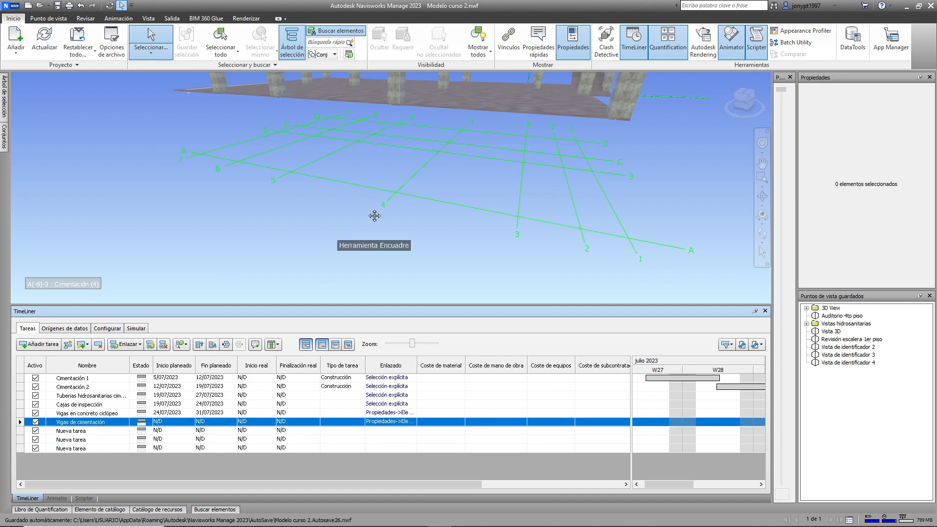
scroll(372, 213, "up", 3)
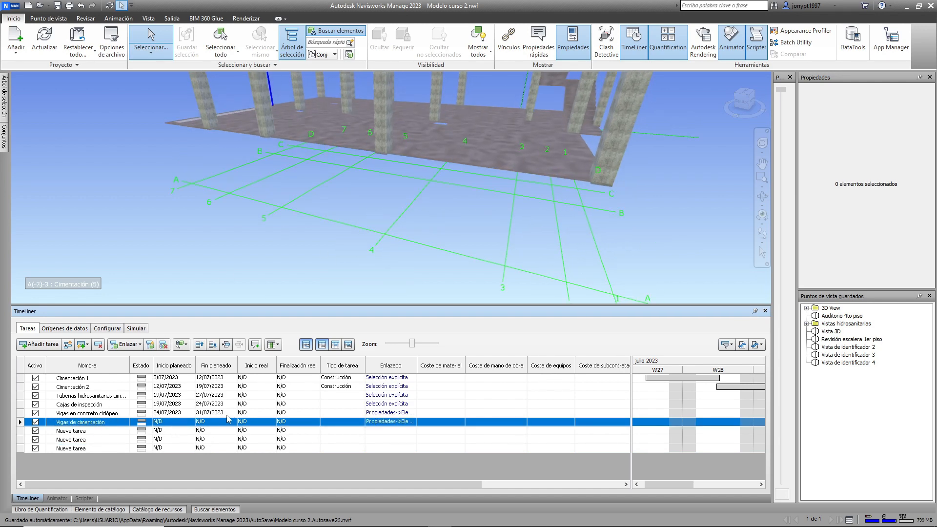
left_click(186, 423)
left_click(192, 423)
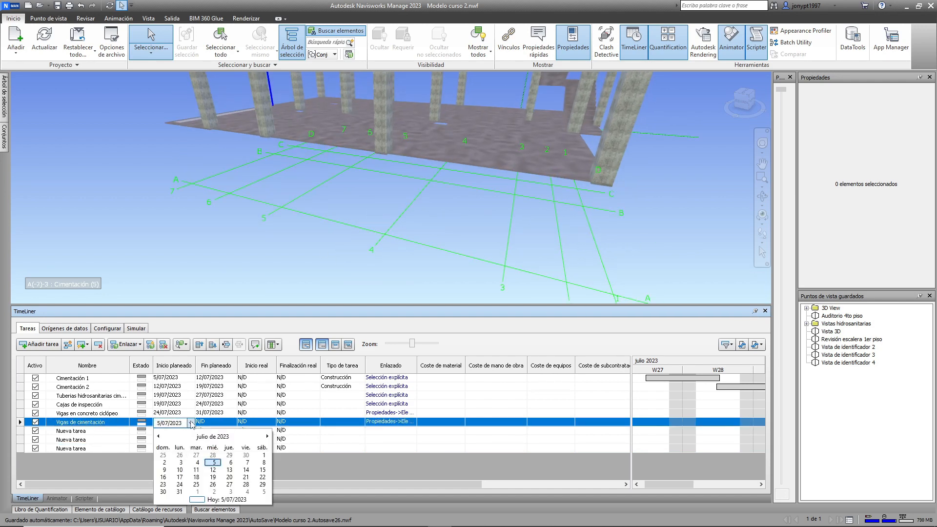
left_click(180, 492)
left_click(216, 423)
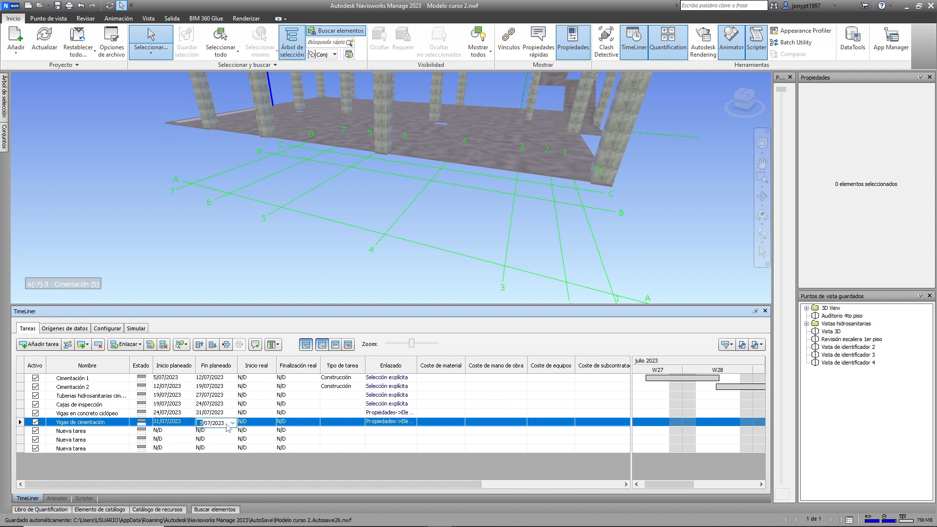
left_click(233, 423)
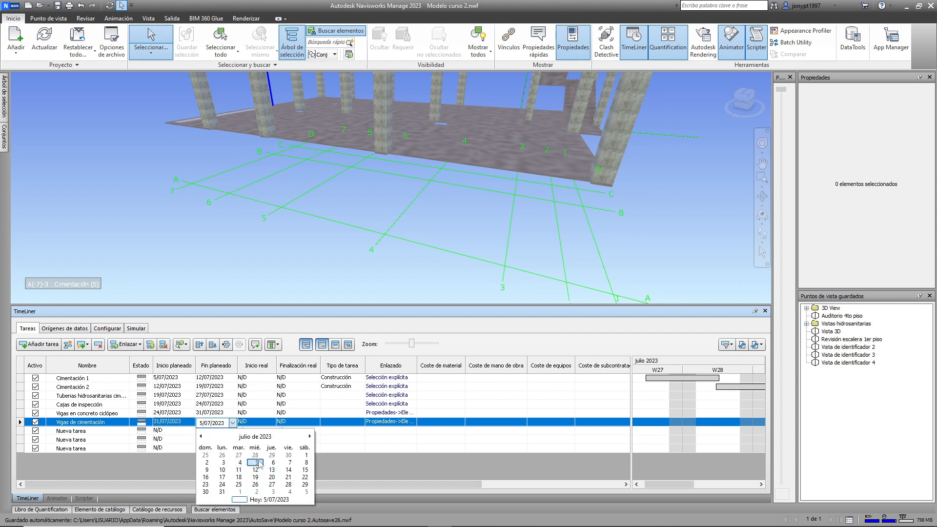
left_click(310, 437)
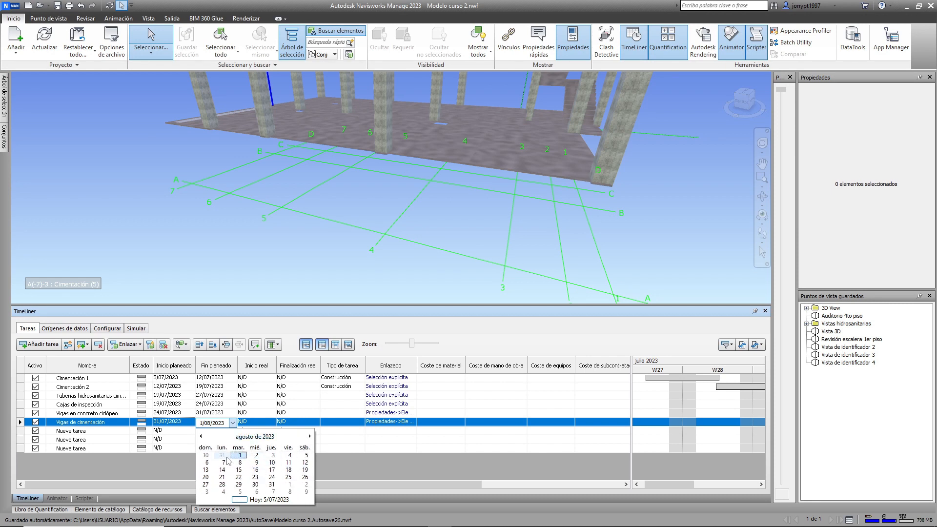
left_click(223, 462)
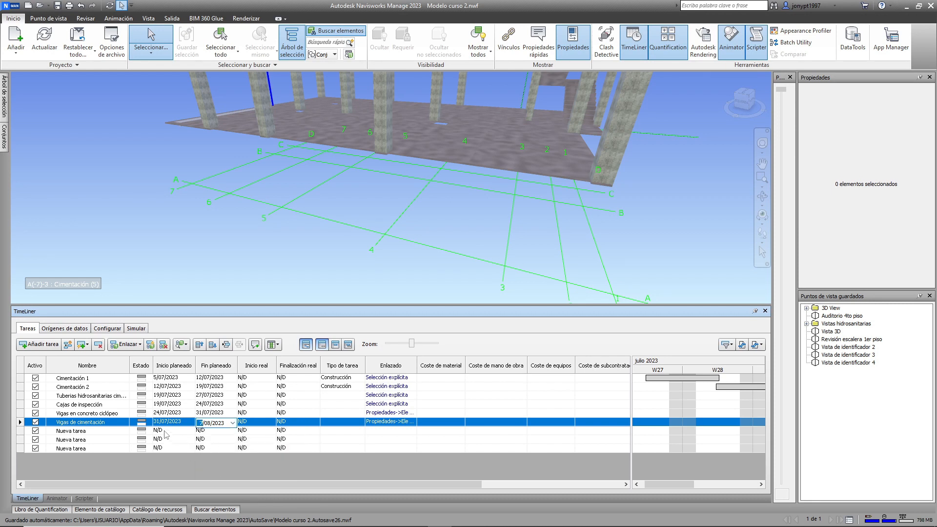
left_click(84, 434)
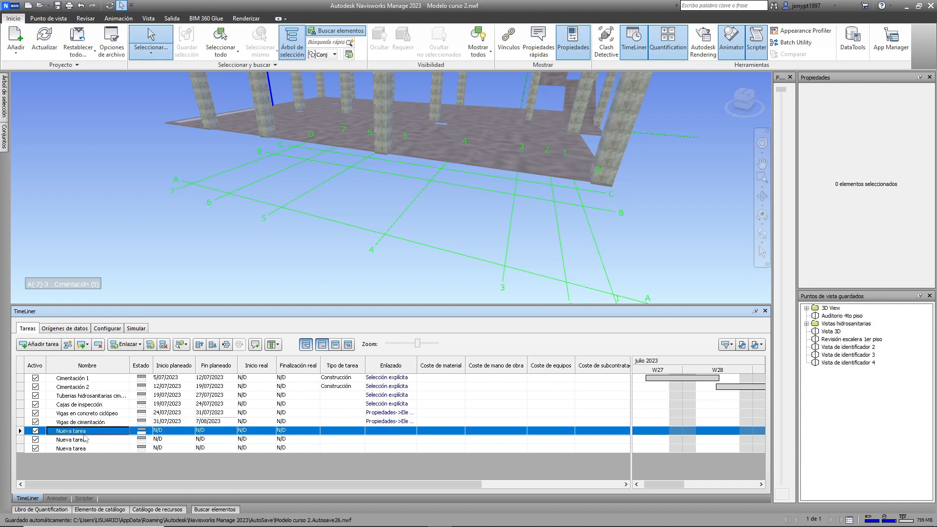
Name the first two new tasks Tuberias hidrosanitarias 1er... and Piso en concreto
left_click(84, 433)
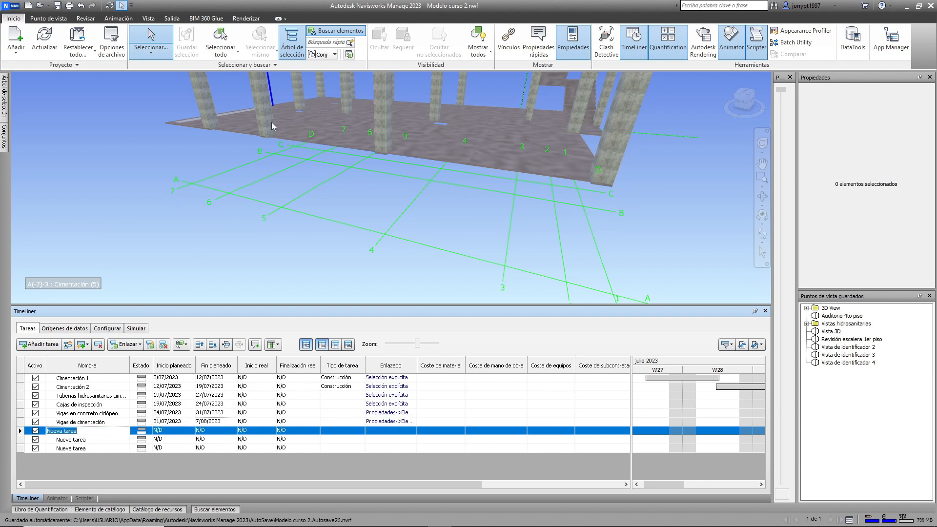
type("Tuberia")
type("so")
key("Return")
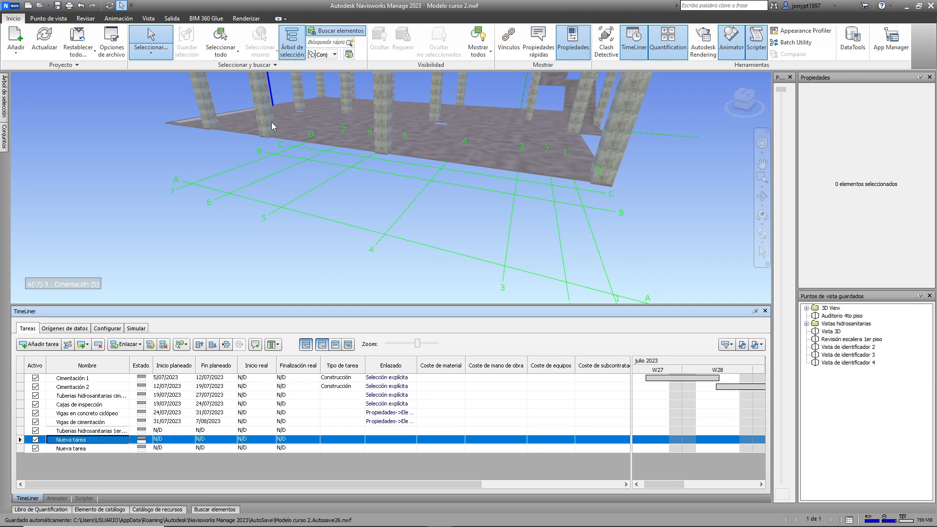
left_click(89, 441)
type("Pl")
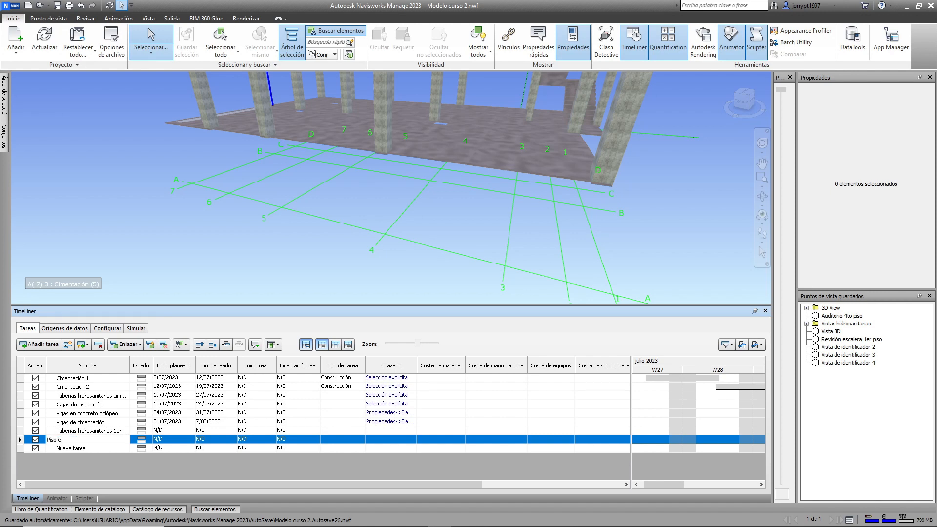
left_click(99, 447)
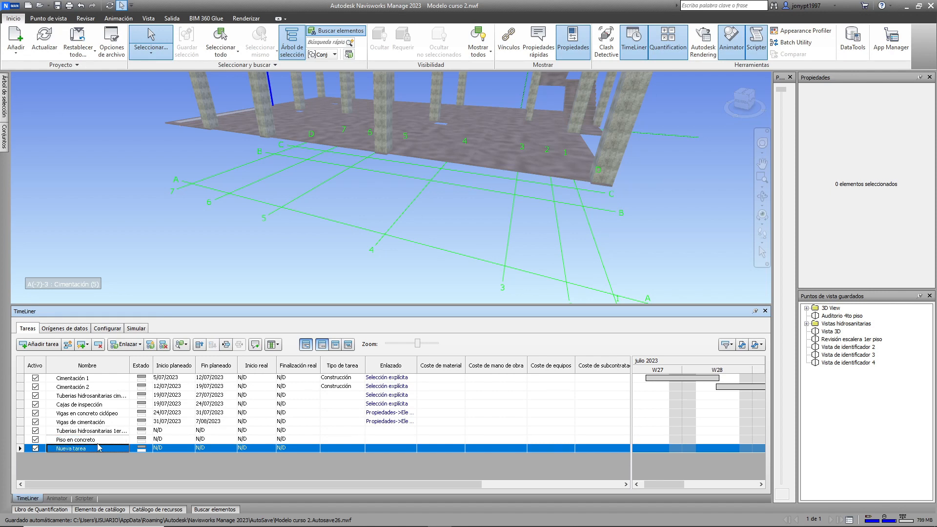
Name the third new task Rejilla por aguas lluvias
left_click(94, 448)
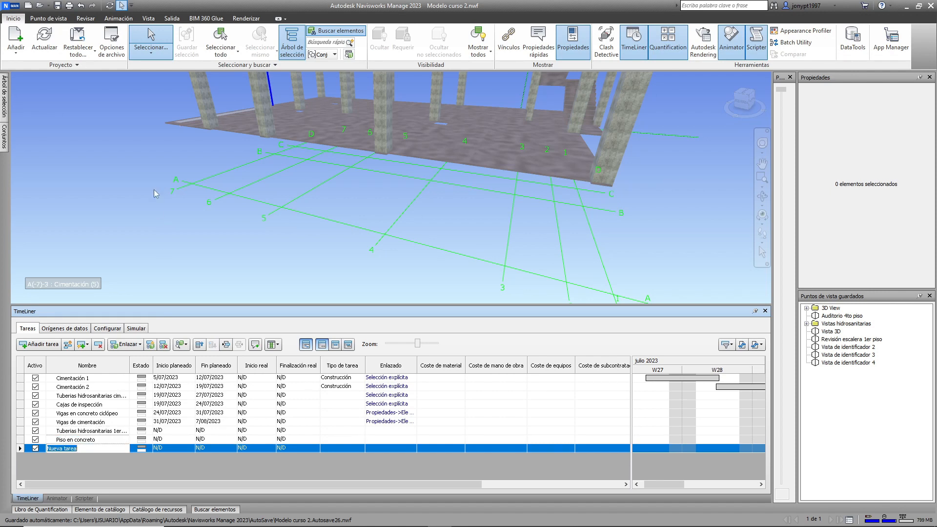
type("Rejilla por aguas lluvias")
key("Return")
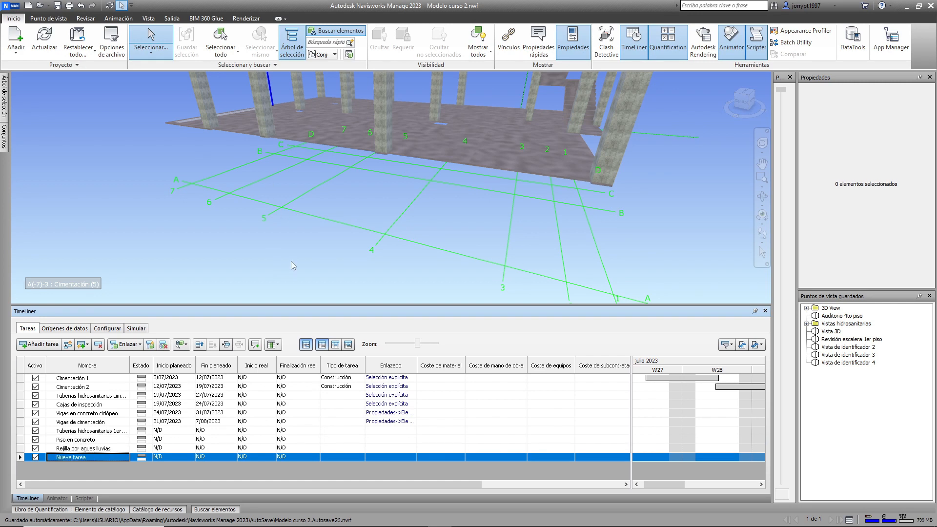
Link the ground-floor slab to the Piso en concreto task and hide the slab
left_click(356, 125)
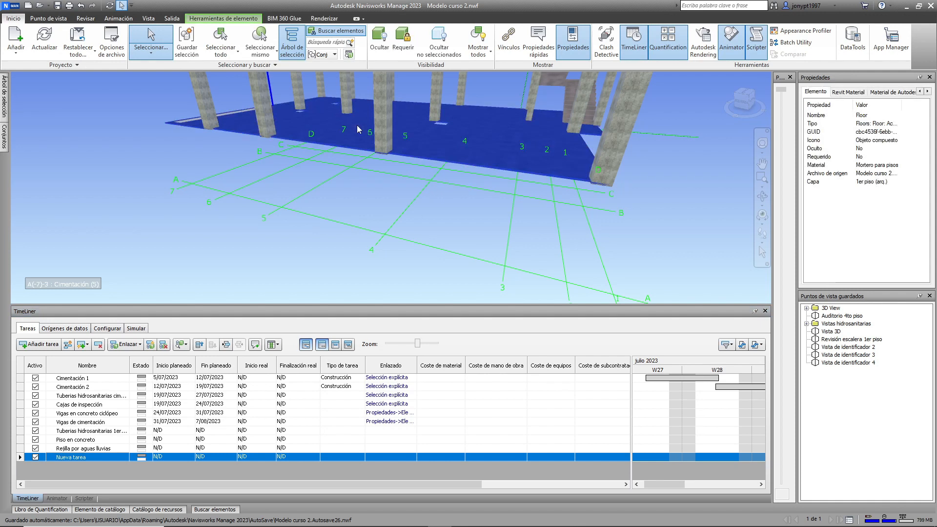
left_click_drag(356, 124, 348, 441)
left_click(397, 441)
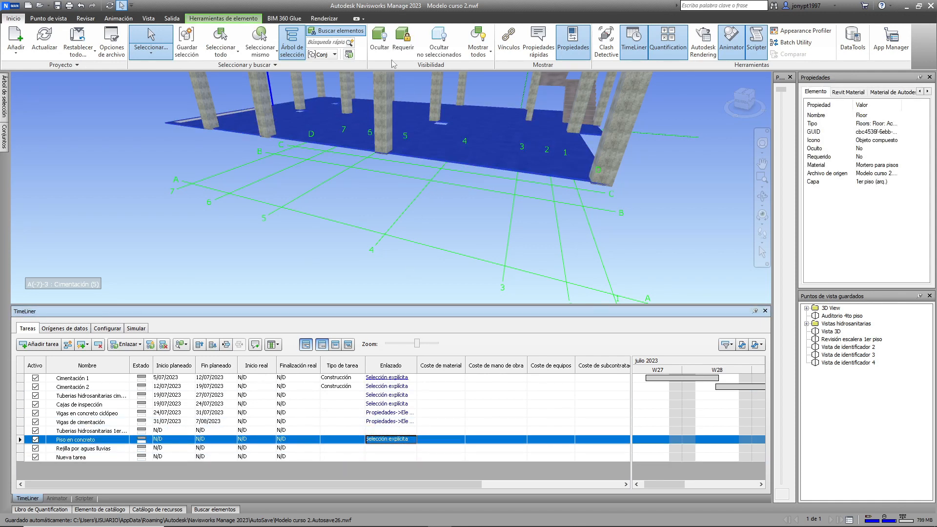
key("ctrl+h")
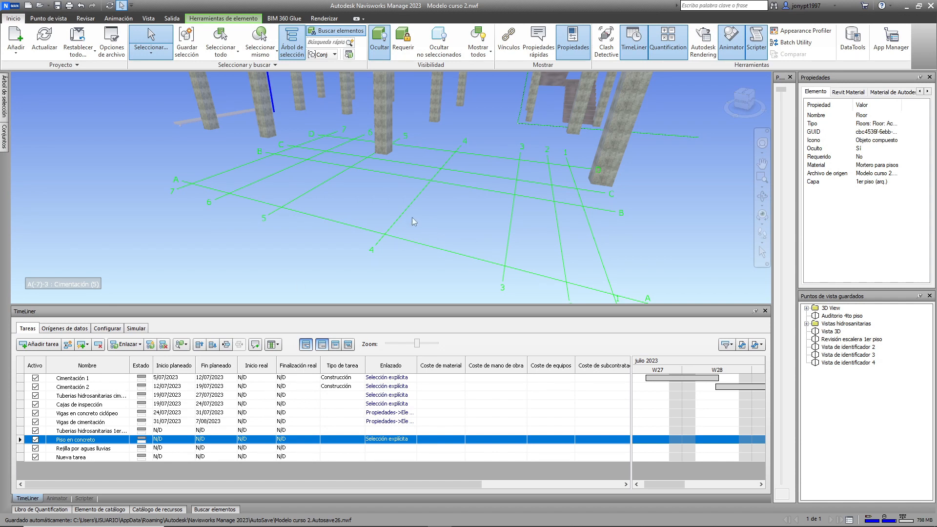
Select the blue rainwater downpipe at the building corner beside the rainwater grate
middle_click_drag(307, 193, 483, 245)
middle_click_drag(268, 196, 454, 220)
scroll(246, 178, "up", 3)
scroll(301, 170, "up", 3)
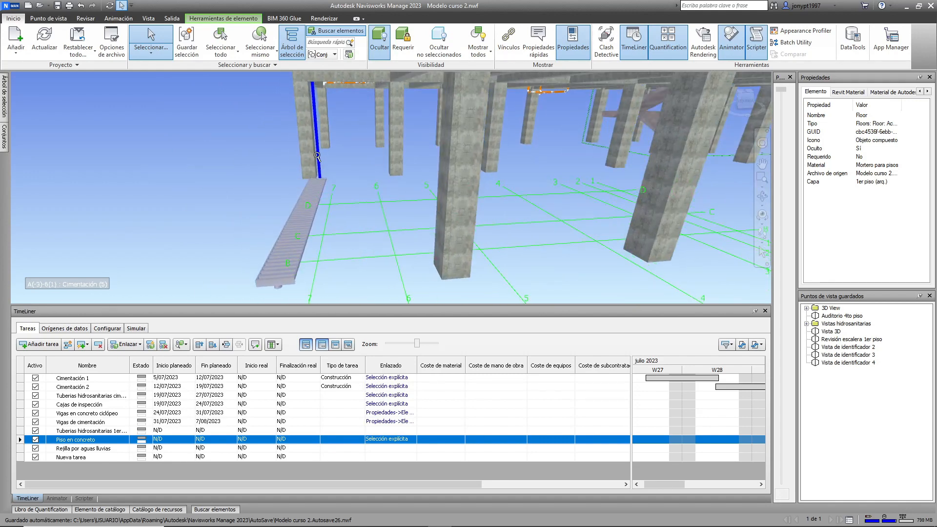
scroll(300, 227, "down", 4)
middle_click_drag(299, 227, 385, 252)
scroll(385, 155, "up", 5)
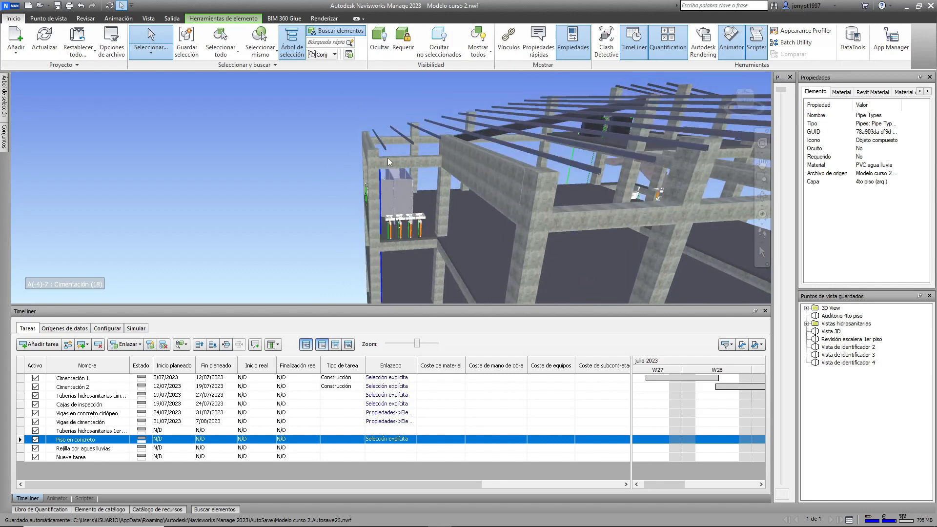
scroll(401, 157, "down", 3)
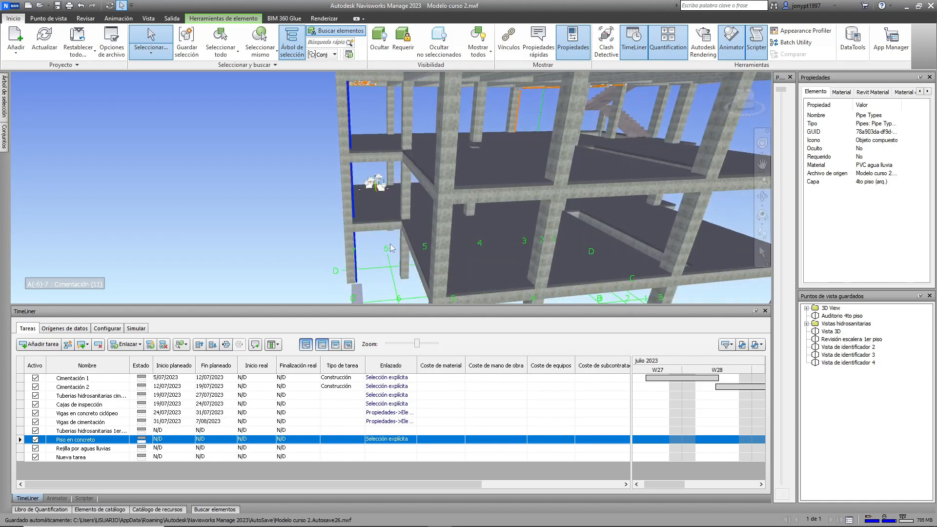
scroll(378, 259, "up", 4)
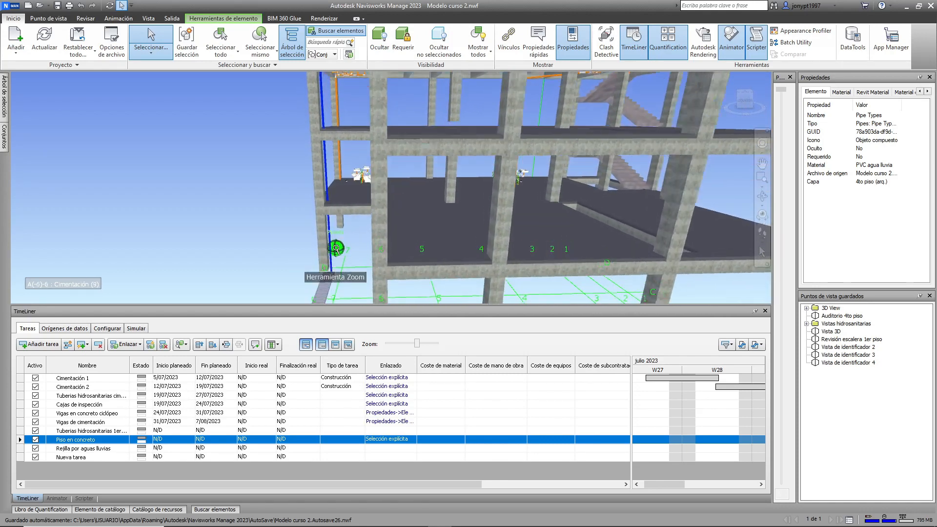
scroll(335, 248, "up", 1)
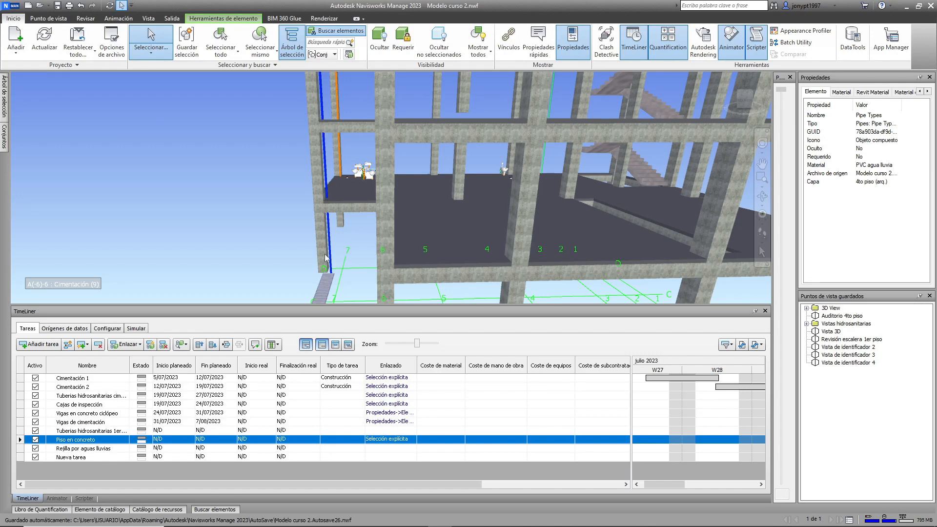
scroll(333, 272, "down", 3)
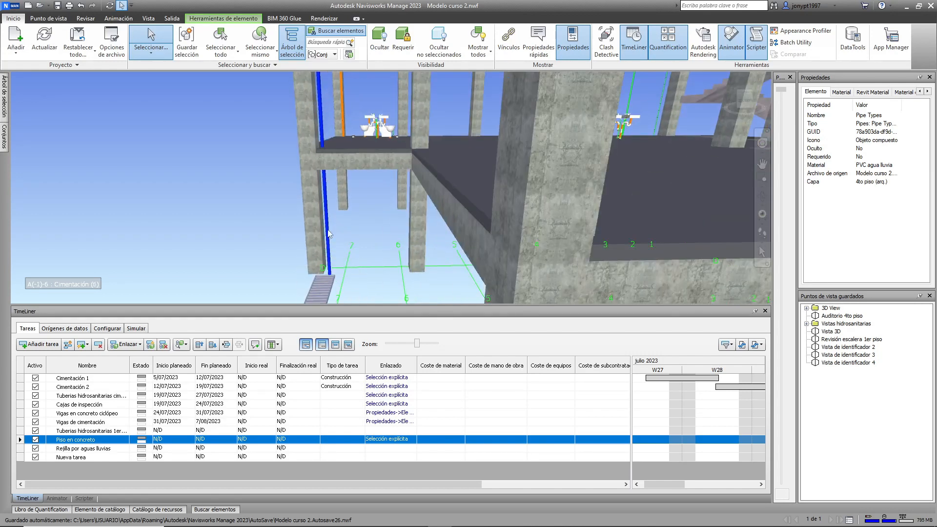
scroll(350, 191, "down", 2)
scroll(350, 191, "up", 5)
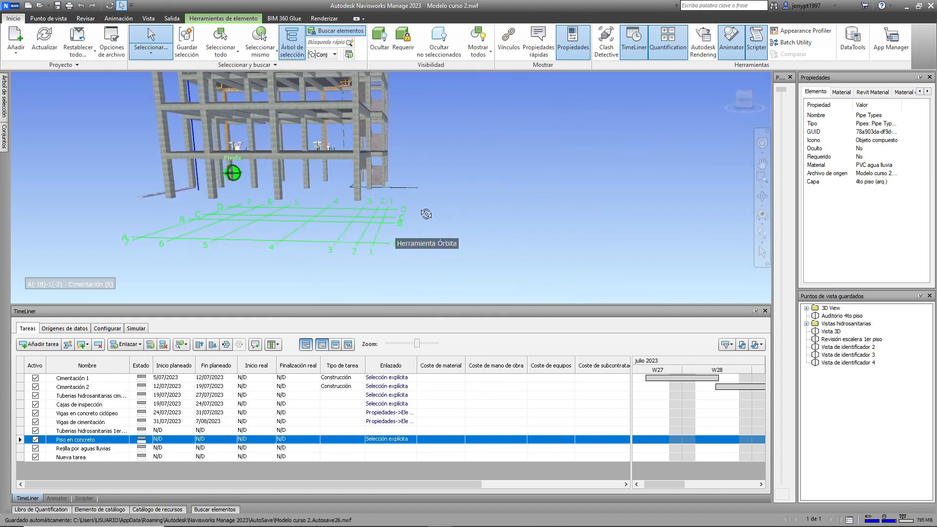
scroll(376, 204, "up", 4)
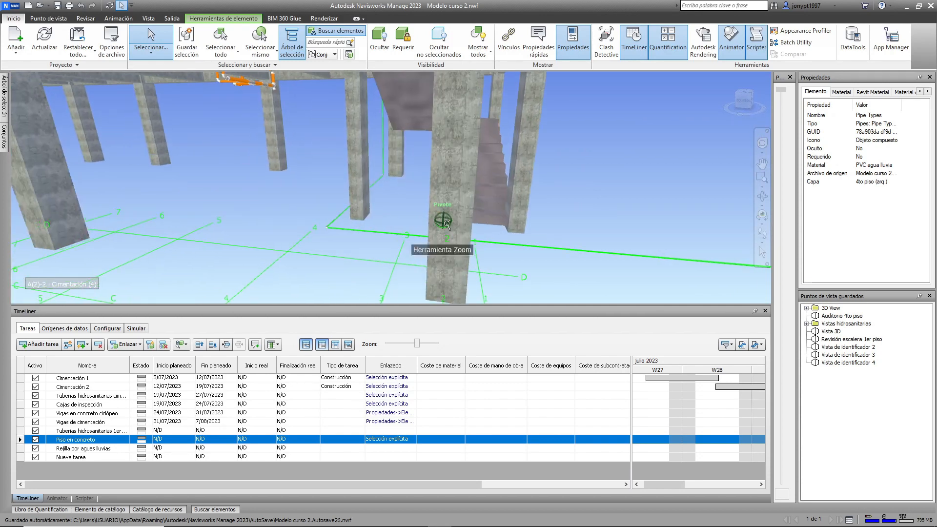
Add the ground-level pipe run near the stairs, with its fittings and connecting riser, to the selection
left_click(511, 246)
middle_click_drag(319, 217, 334, 234, "shift")
left_click(334, 234, "ctrl")
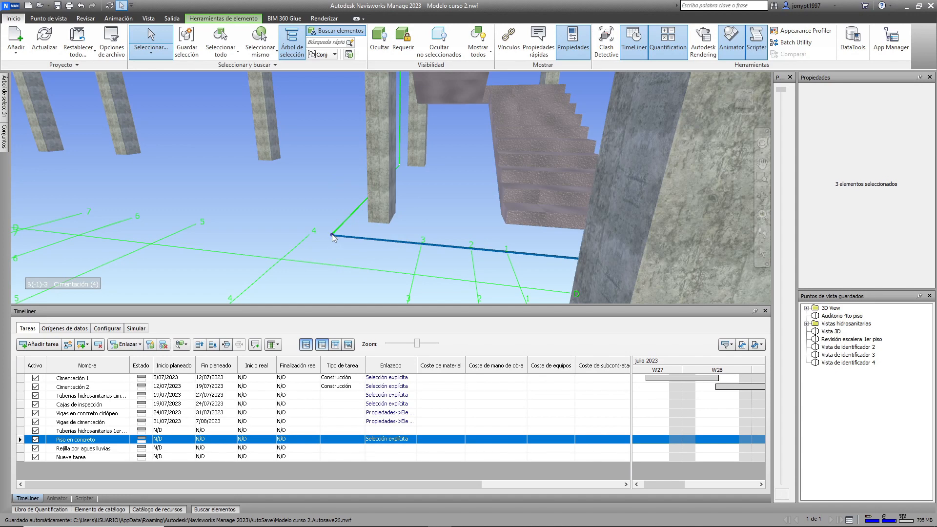
scroll(411, 155, "up", 4)
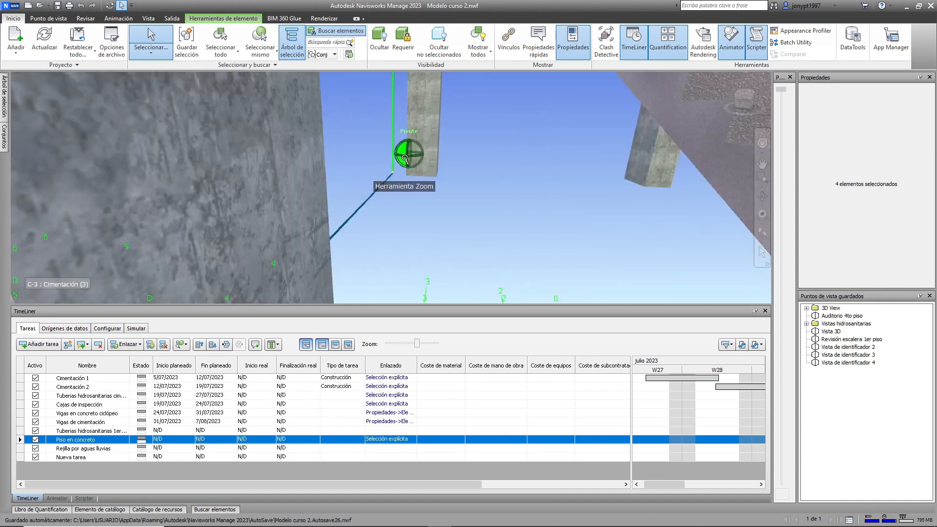
left_click(390, 175, "ctrl")
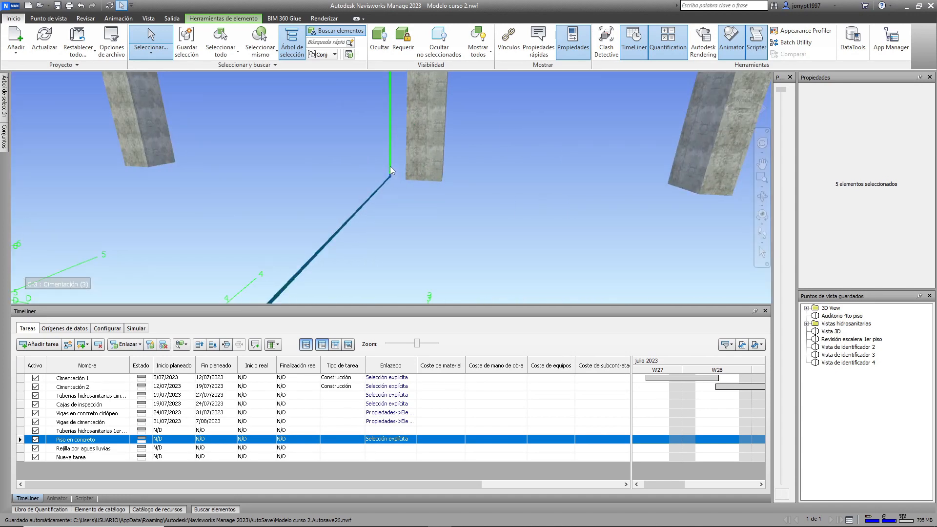
left_click(390, 166, "ctrl")
scroll(392, 205, "down", 8)
scroll(441, 256, "down", 5)
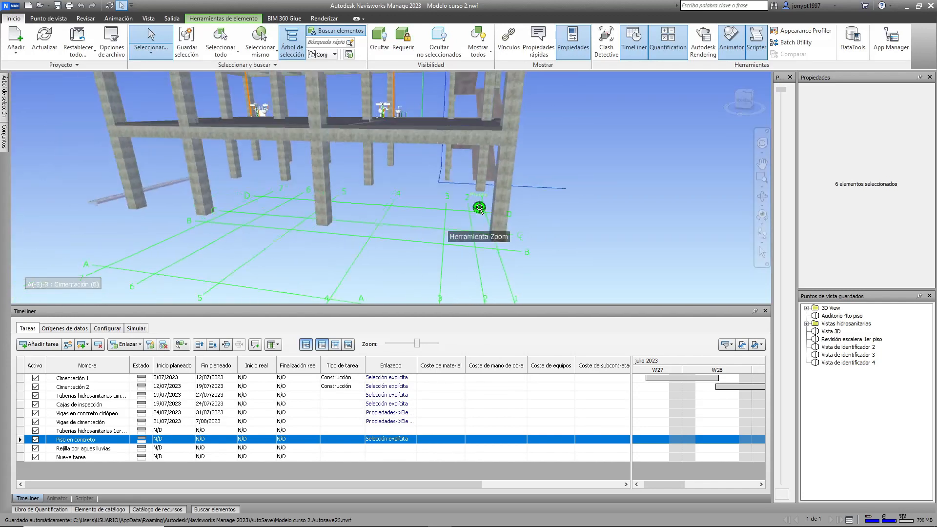
Link the selected pipes and fittings to the Tuberias hidrosanitarias 1er... task and hide them
left_click_drag(542, 188, 435, 431)
left_click(402, 430)
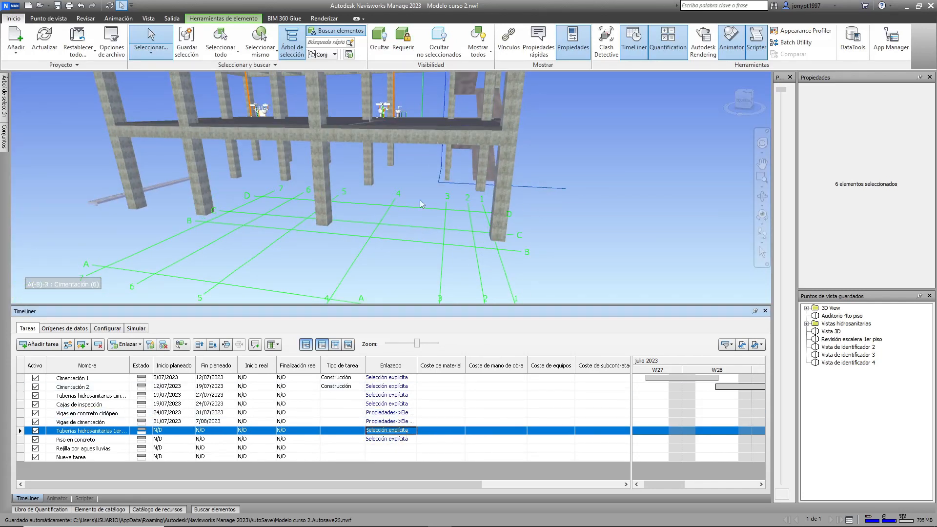
left_click(382, 43)
Link the rainwater grate cover to the Rejilla por aguas lluvias task
middle_click_drag(288, 227, 473, 317)
middle_click_drag(450, 142, 450, 192)
middle_click_drag(461, 244, 409, 192)
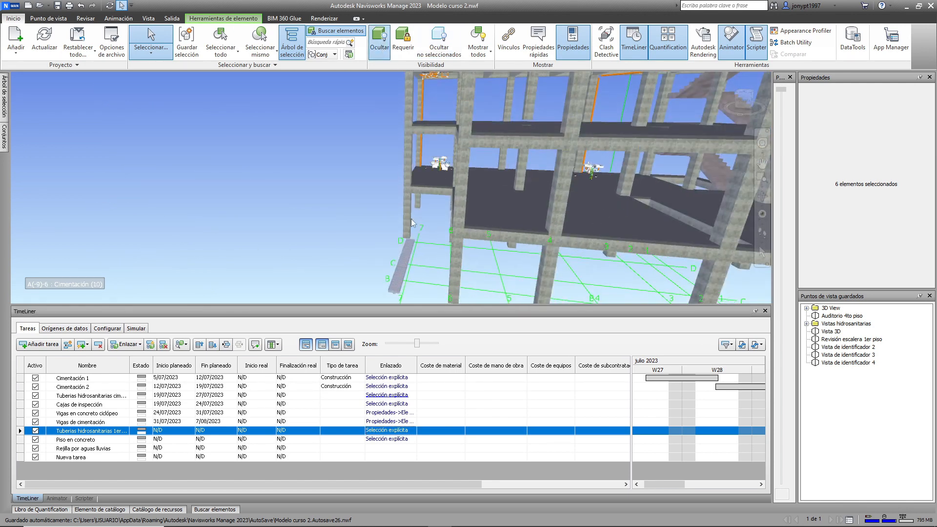
middle_click_drag(503, 226, 355, 188)
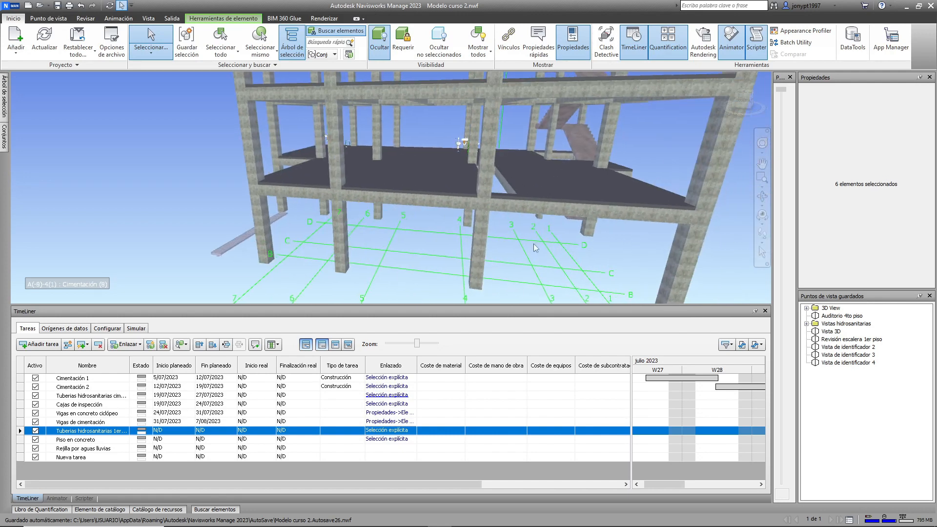
middle_click_drag(534, 244, 264, 222, "shift")
left_click(278, 194)
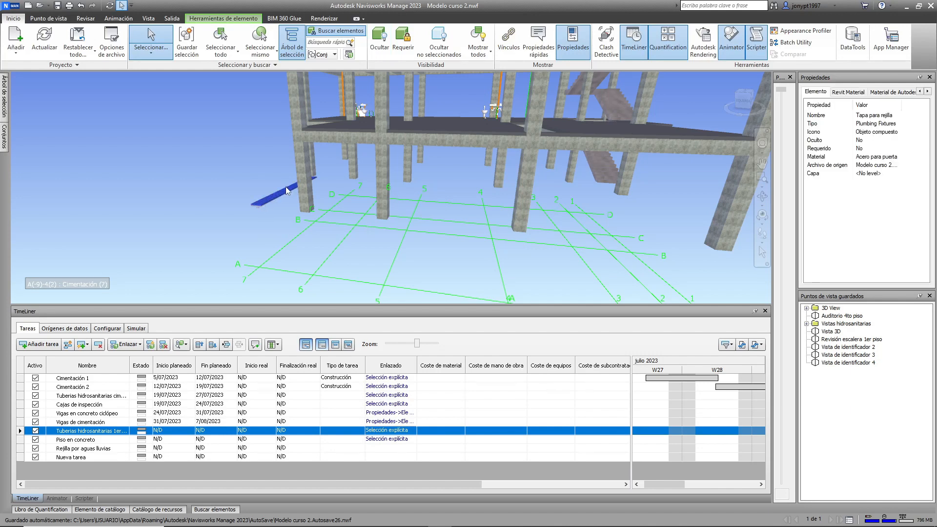
key("Escape")
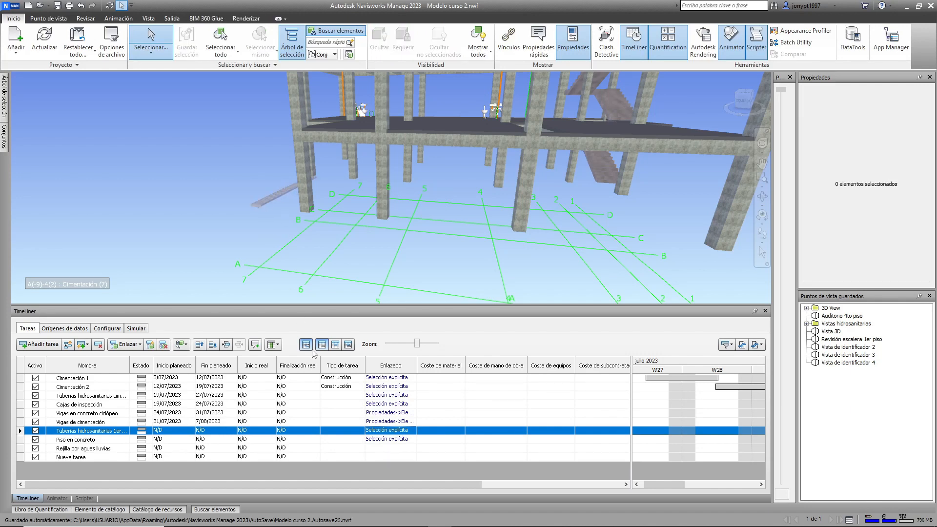
left_click(267, 199)
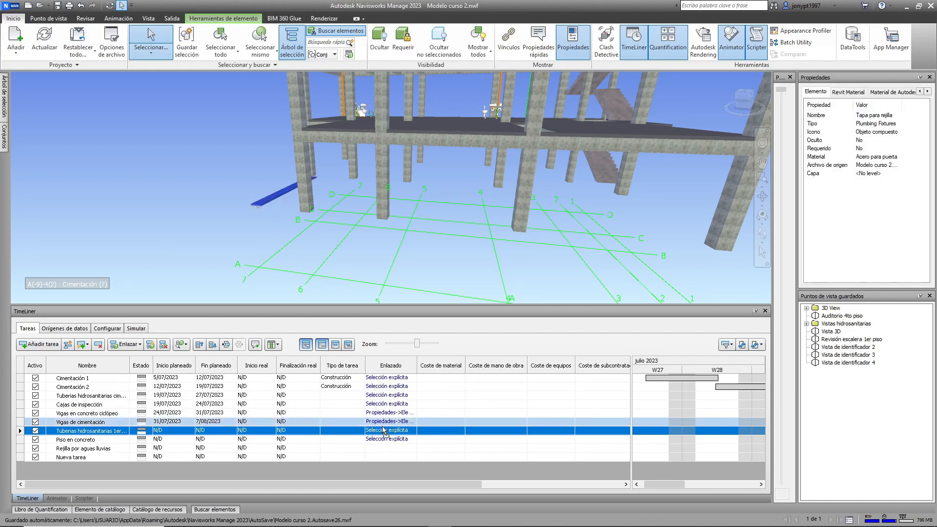
left_click_drag(382, 426, 388, 450)
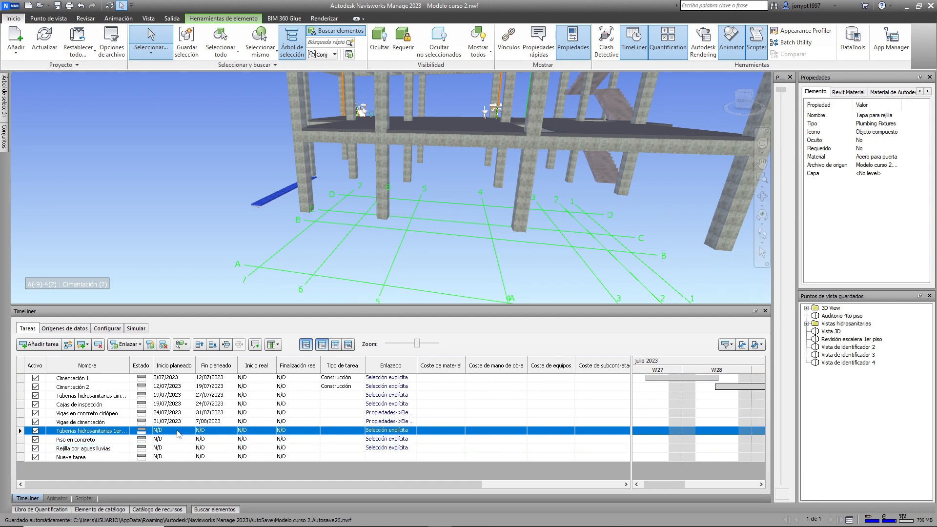
Schedule the Tuberias hidrosanitarias 1er... task with planned start 7/07/2023 and planned end 10/07/2023
left_click(187, 434)
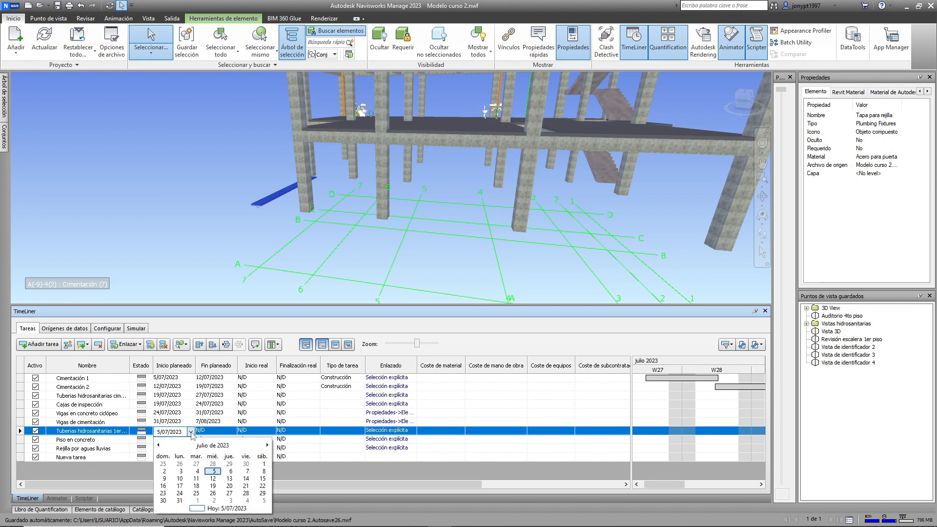
left_click(190, 431)
left_click(247, 471)
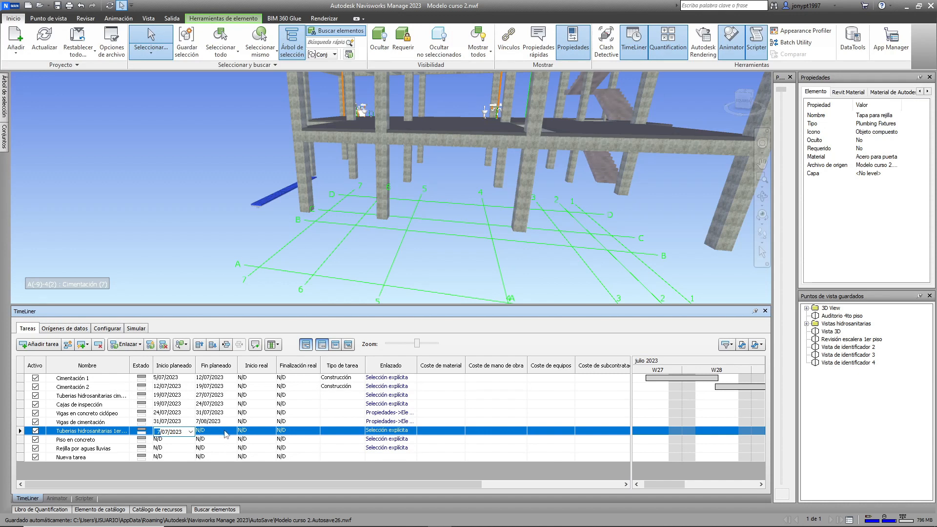
left_click(225, 434)
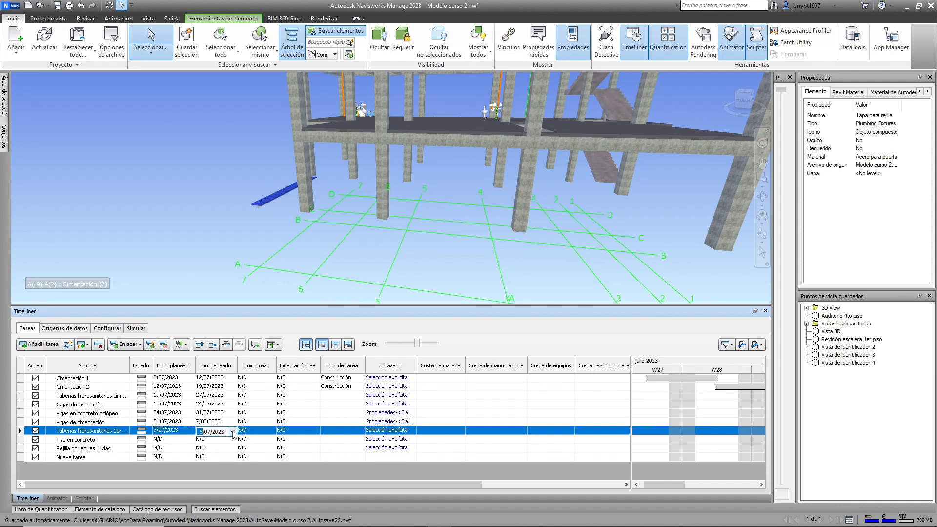
left_click(233, 431)
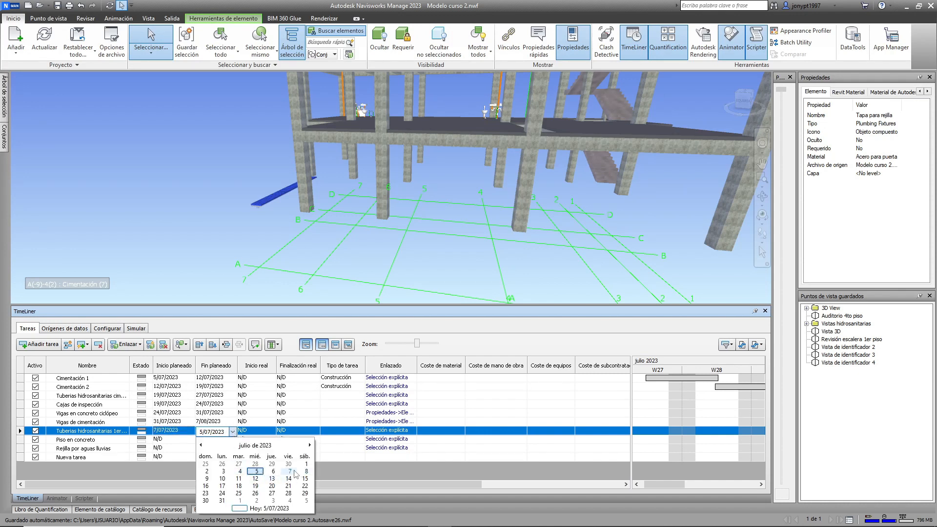
left_click(222, 479)
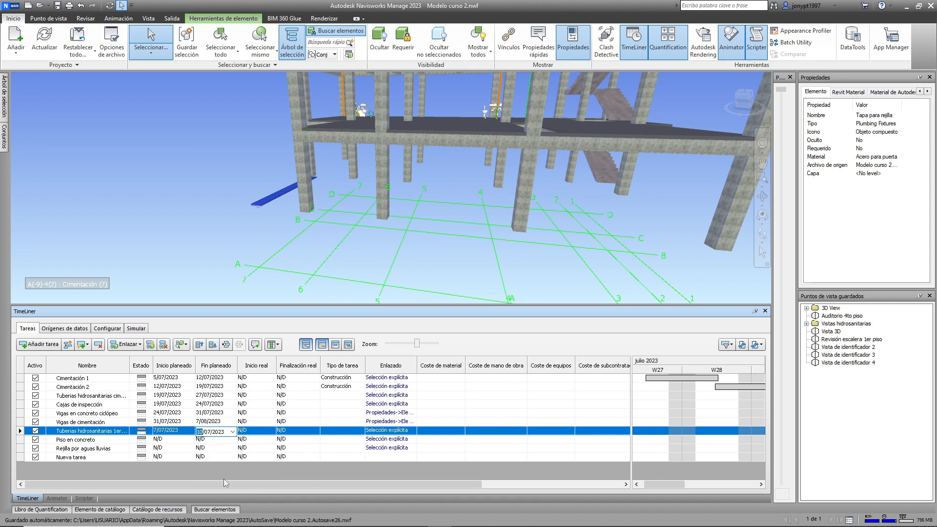
Schedule the Piso en concreto task with planned start 10/07/2023 and planned end 13/07/2023
left_click(169, 440)
left_click(190, 441)
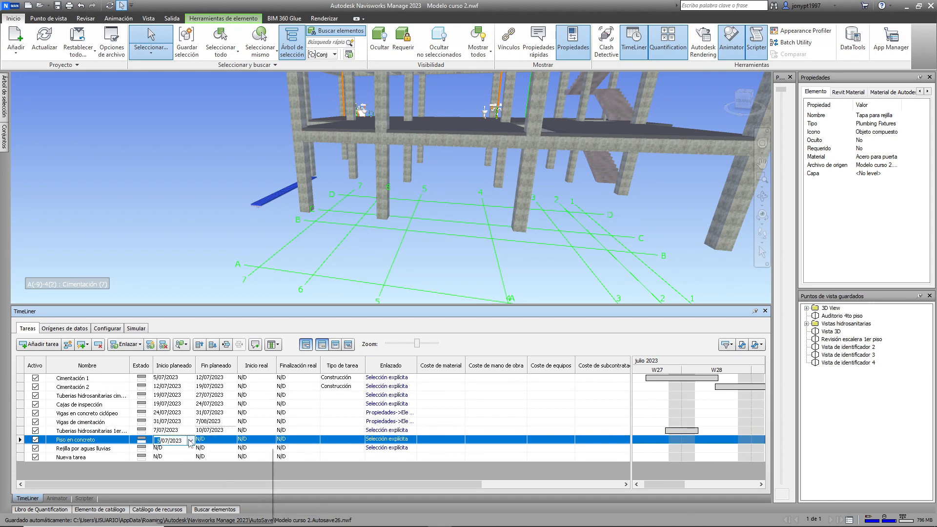
left_click(180, 486)
left_click(209, 439)
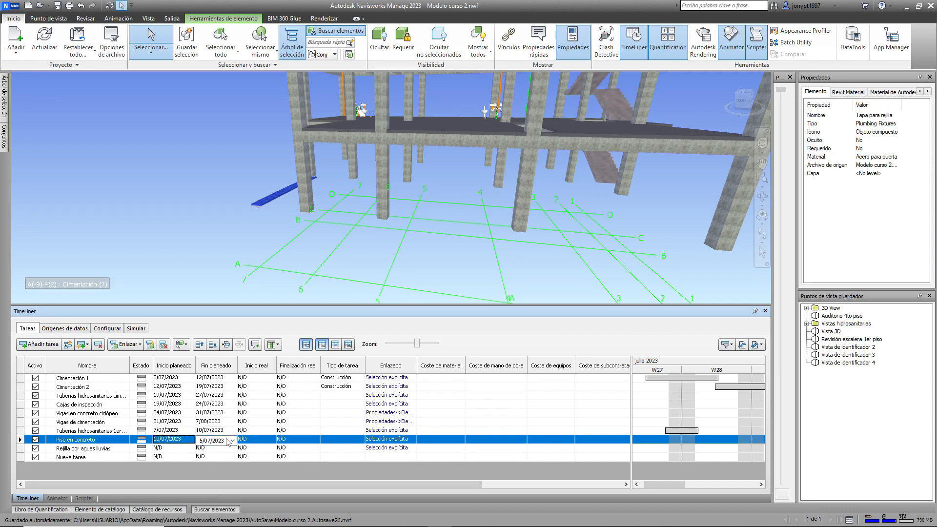
left_click(232, 441)
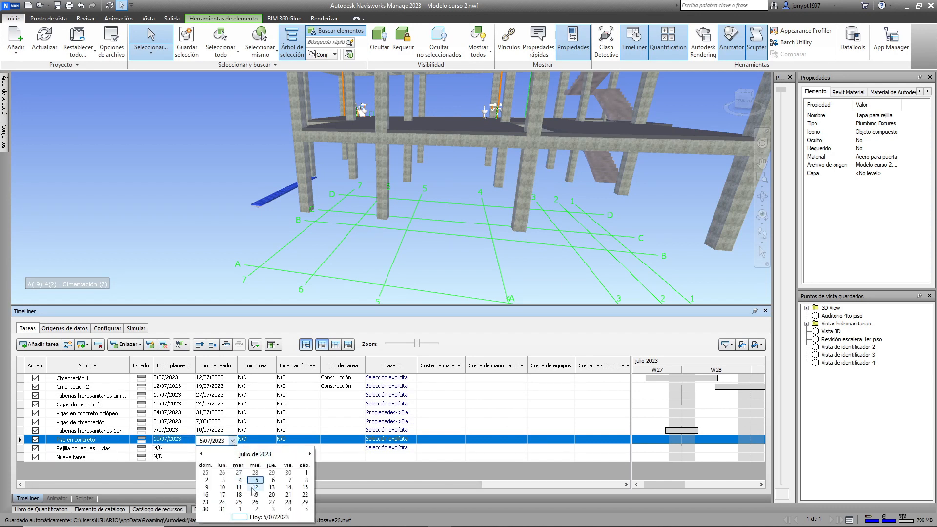
left_click(271, 488)
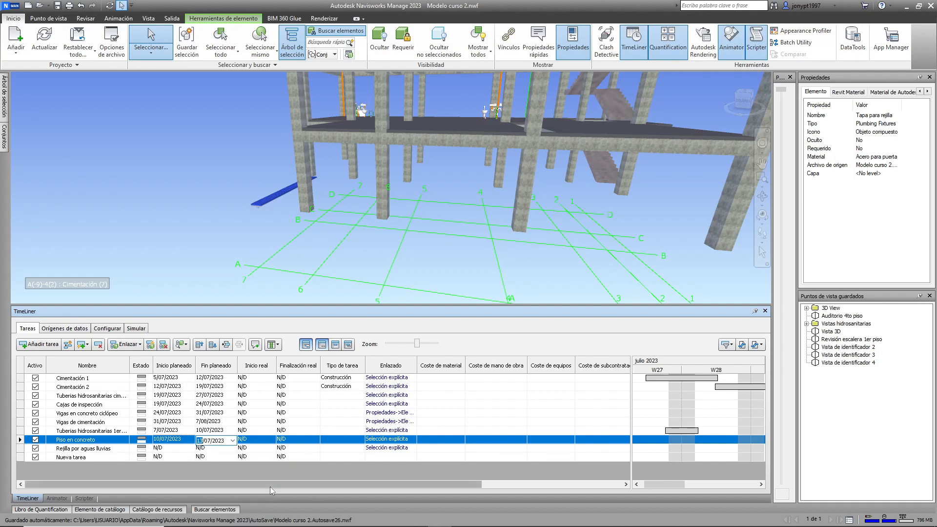
Schedule the Rejilla por aguas lluvias task with planned start 13/07/2023 and planned end 14/07/2023
left_click(171, 450)
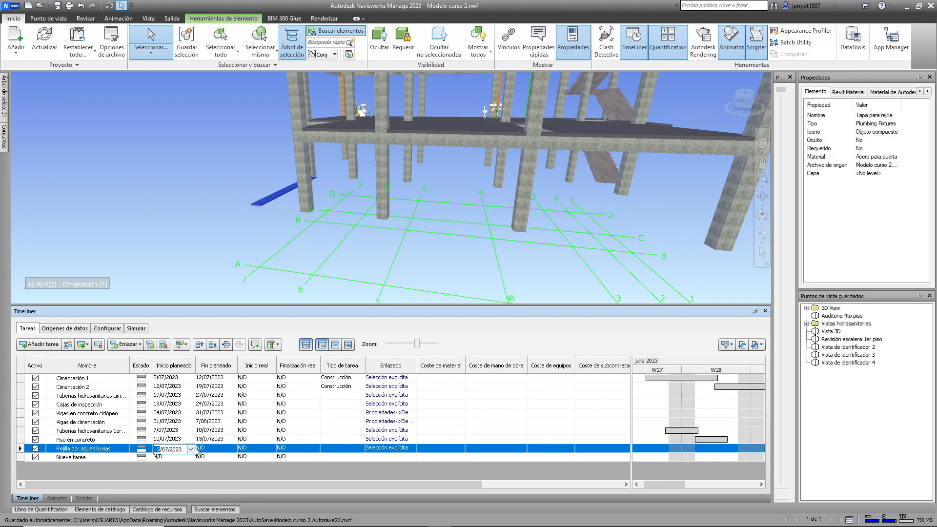
left_click(190, 449)
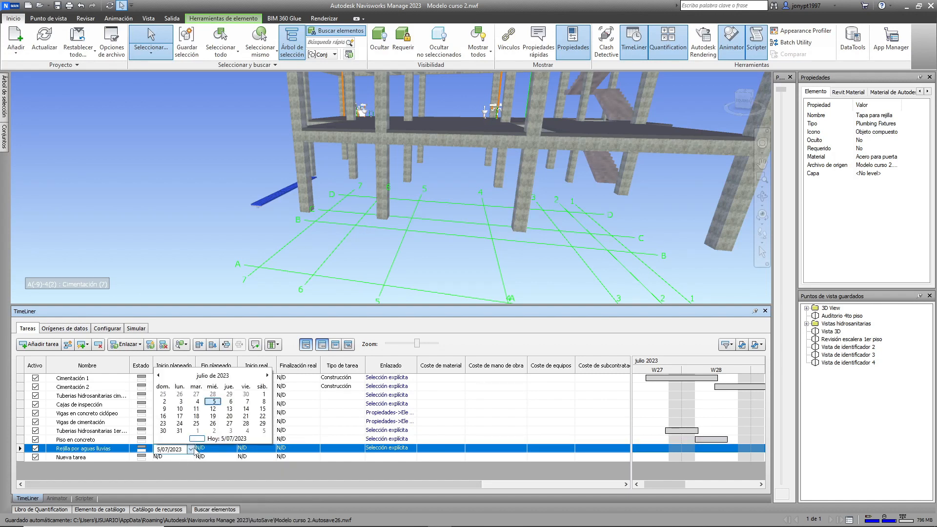
left_click(235, 415)
left_click(226, 451)
left_click(233, 449)
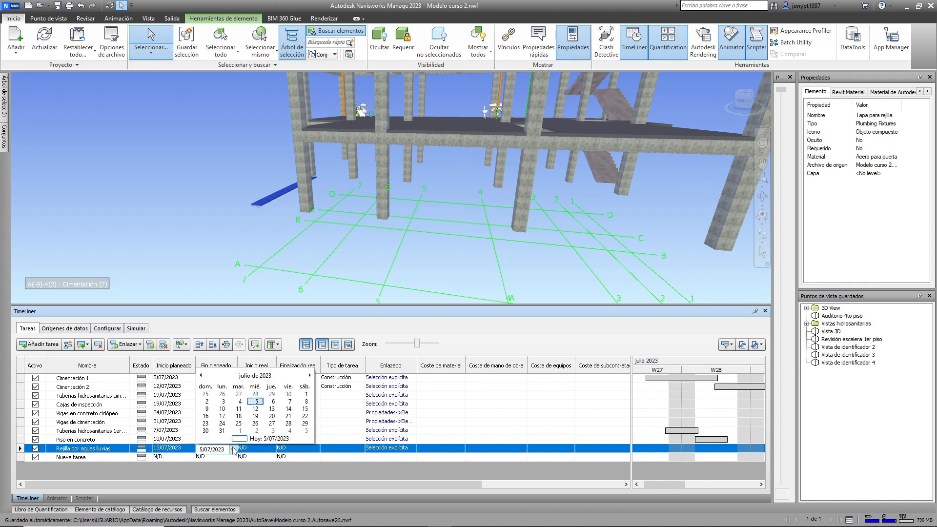
left_click(288, 409)
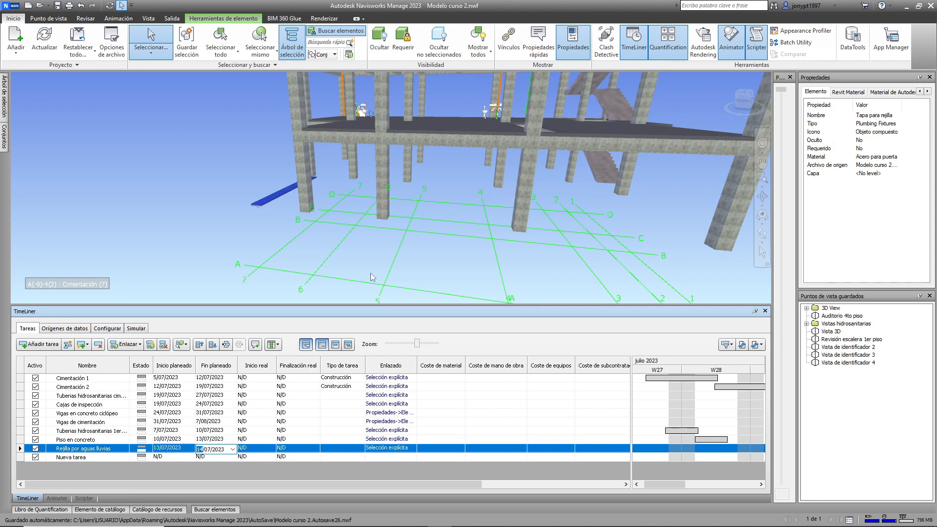
Select the grate cover through the Rejilla por aguas lluvias task's link and hide it to expose the channel underneath
left_click(387, 449)
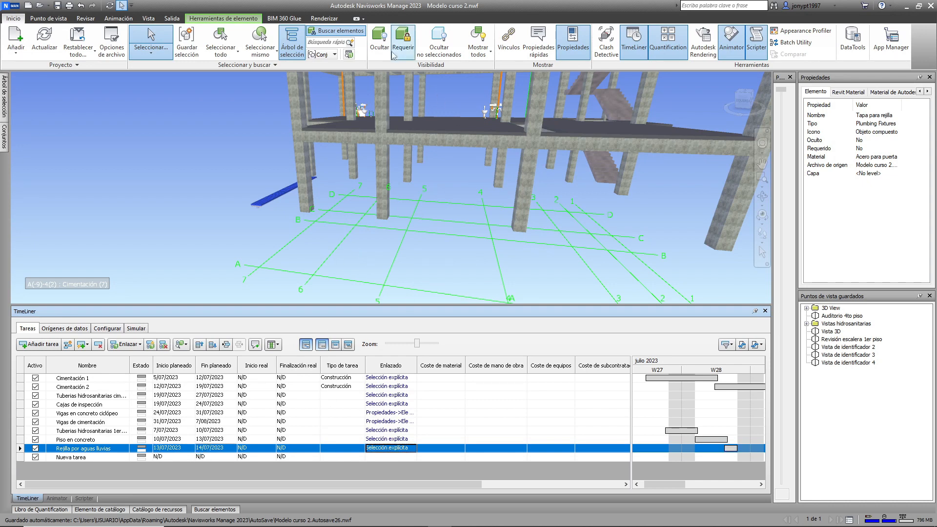
left_click(379, 43)
left_click(263, 197)
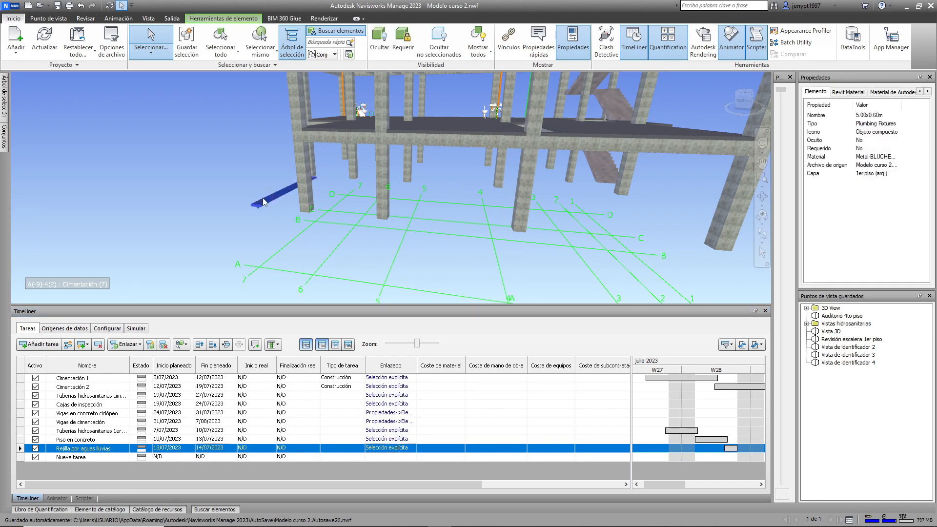
left_click(379, 449)
scroll(261, 191, "up", 6)
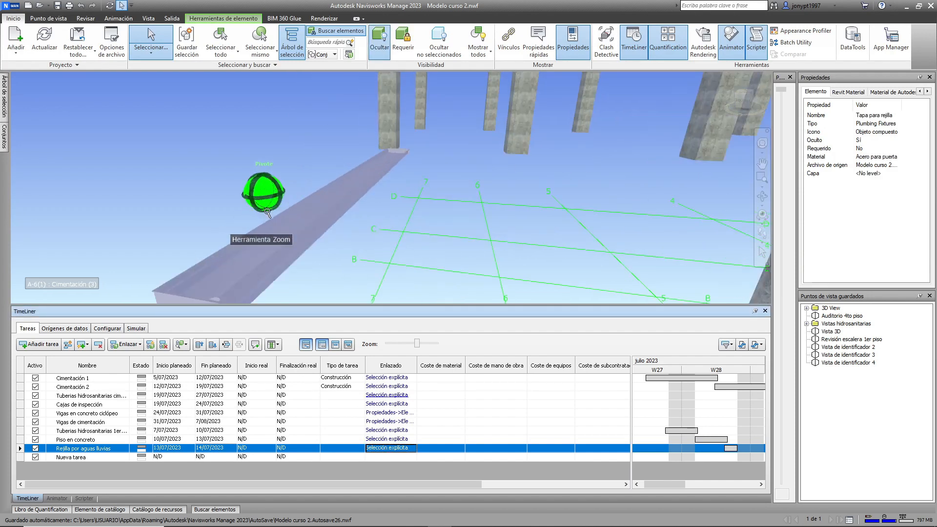
Append the rainwater channel to the Rejilla por aguas lluvias task's linked selection and hide it
left_click(308, 218)
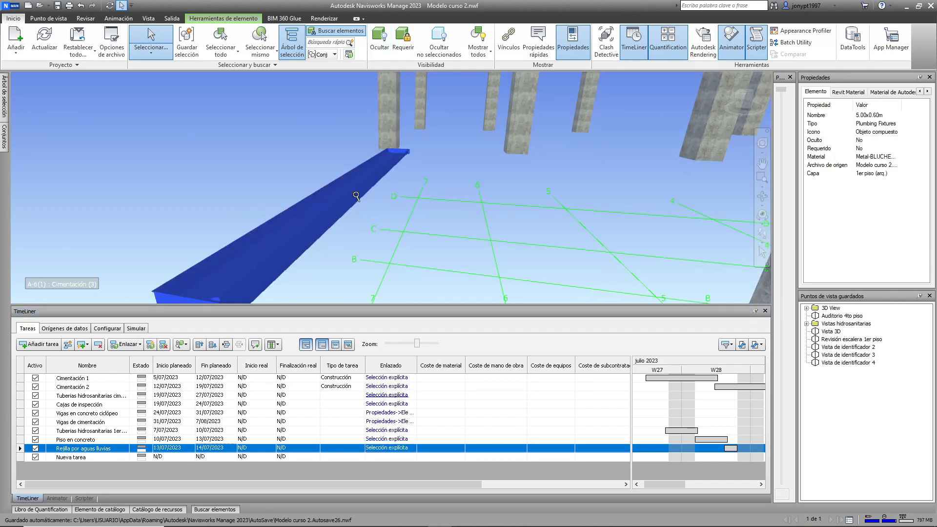
scroll(356, 196, "down", 3)
middle_click_drag(299, 281, 308, 230)
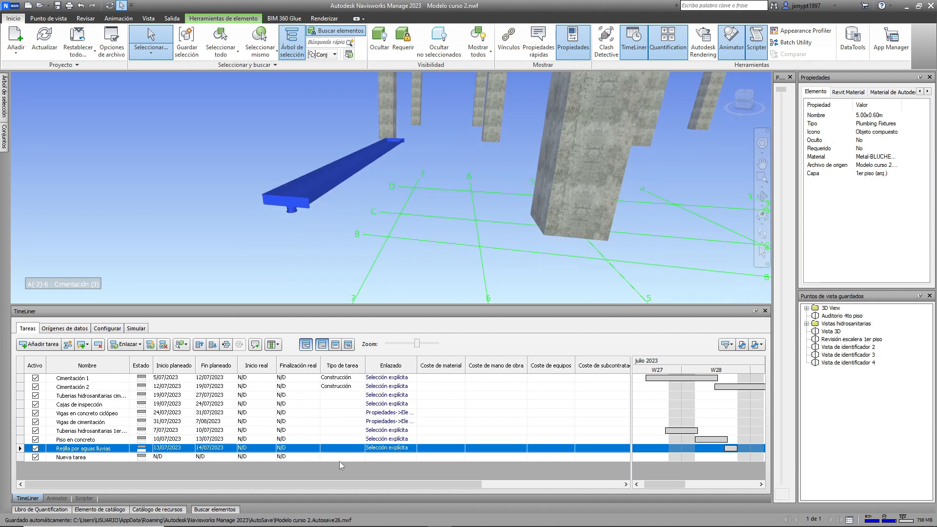
left_click(140, 344)
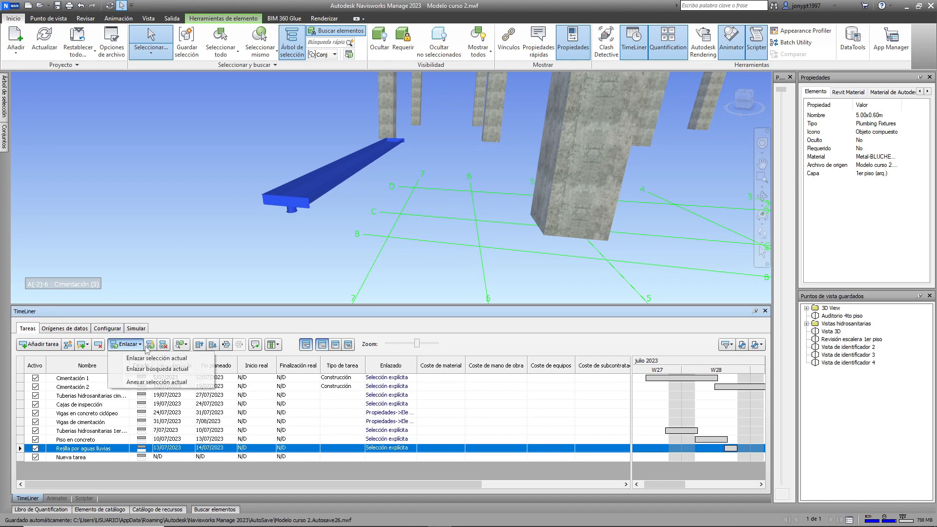
left_click(154, 382)
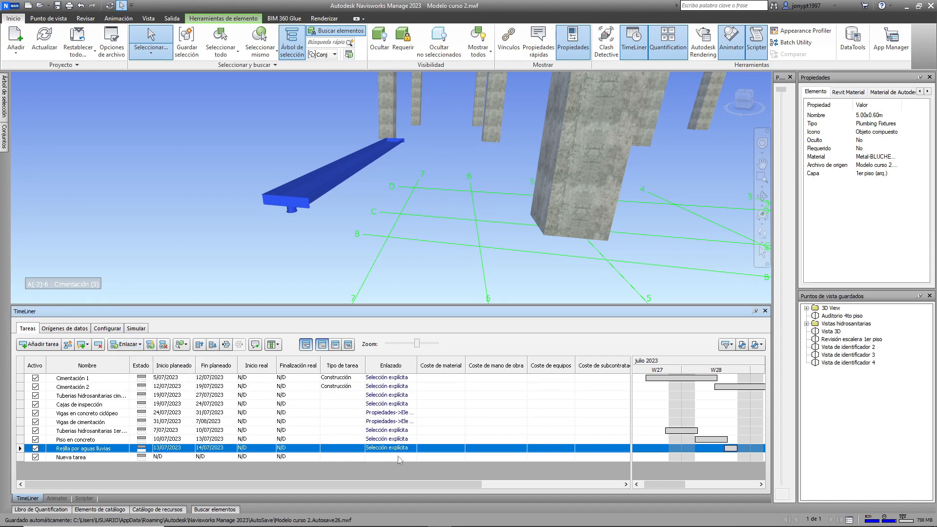
left_click(386, 53)
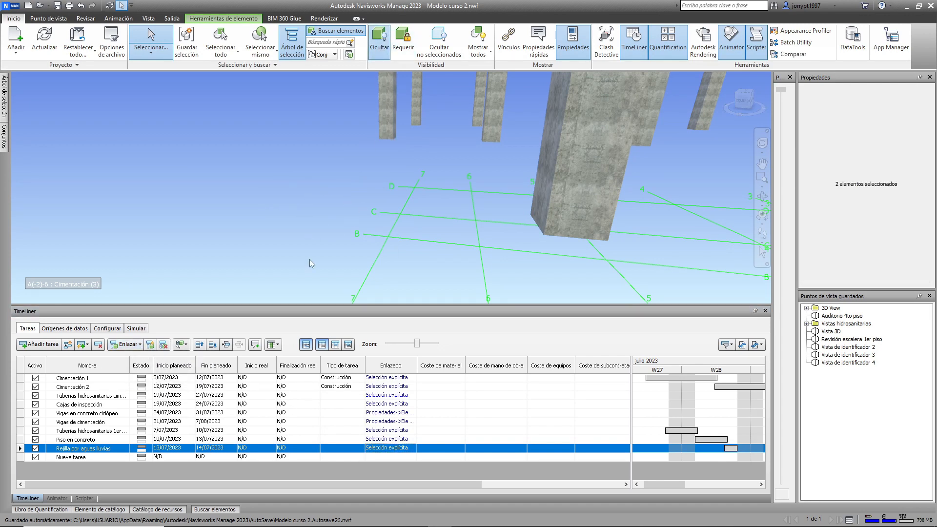
Select a first-floor concrete column behind the front corner column of the building
scroll(329, 250, "down", 5)
middle_click_drag(329, 250, 374, 256, "shift")
left_click(355, 205)
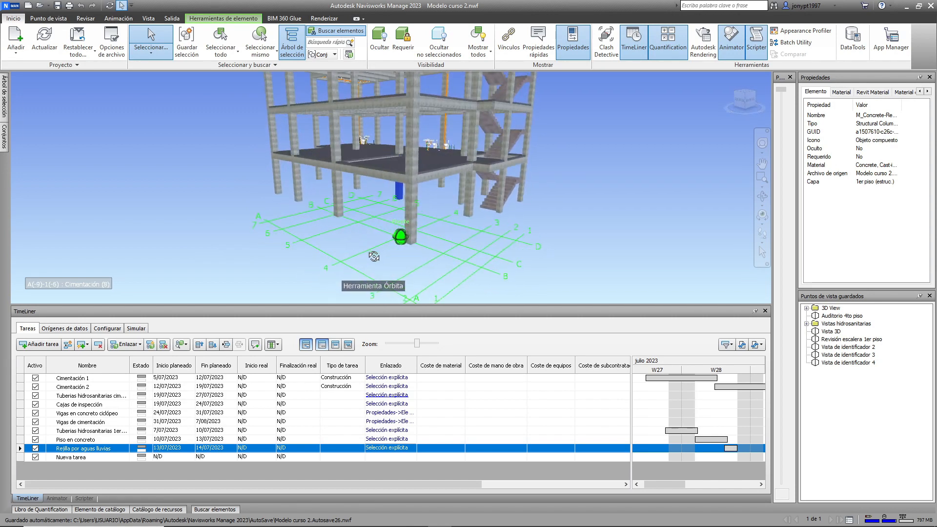
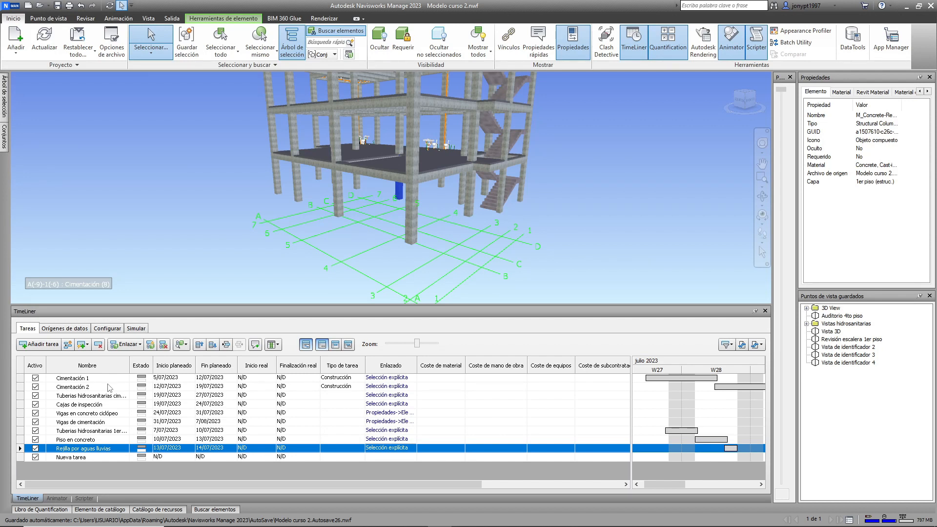
Add tasks named Columnas 1er piso A and Columnas 1er piso B below Rejilla por aguas lluvias
left_click(115, 457)
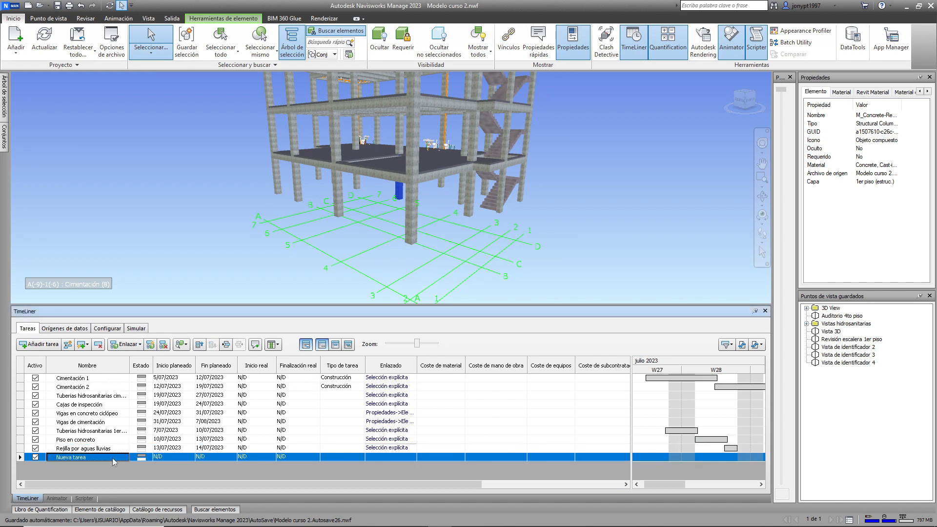
left_click(41, 346)
left_click(82, 459)
left_click(92, 460)
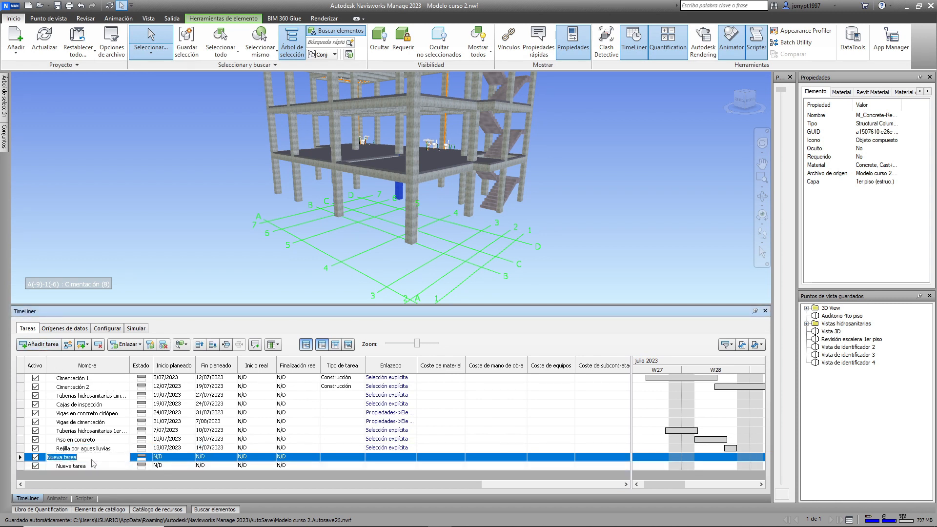
type("Columnas 1er piso A")
key("Return")
left_click(87, 468)
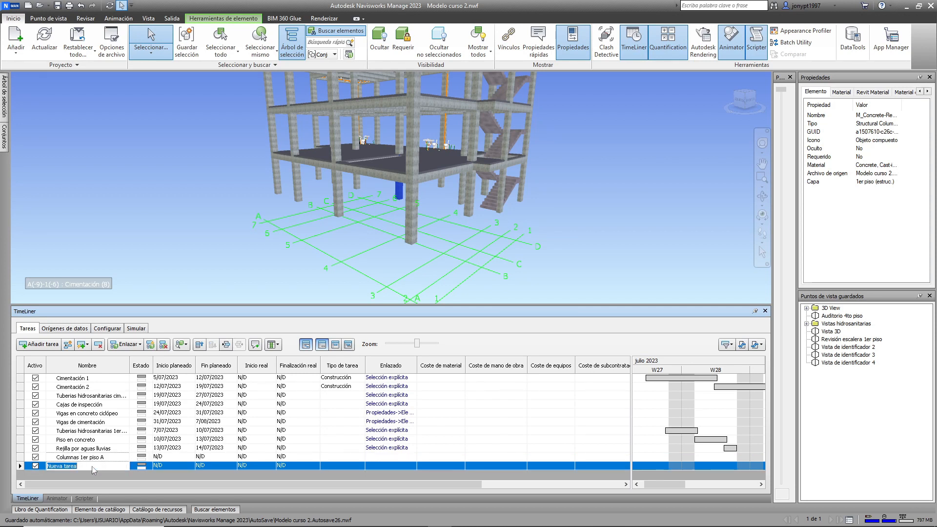
type("Columnas 1er piso B")
key("Return")
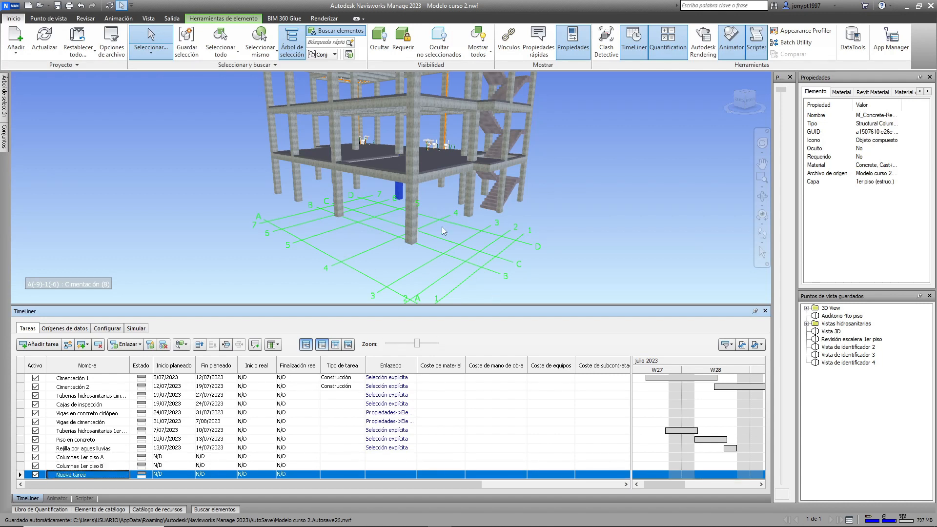
Add eight more first-floor columns away from the stairs to the selection, including the front corner column
middle_click_drag(458, 242, 451, 237, "shift")
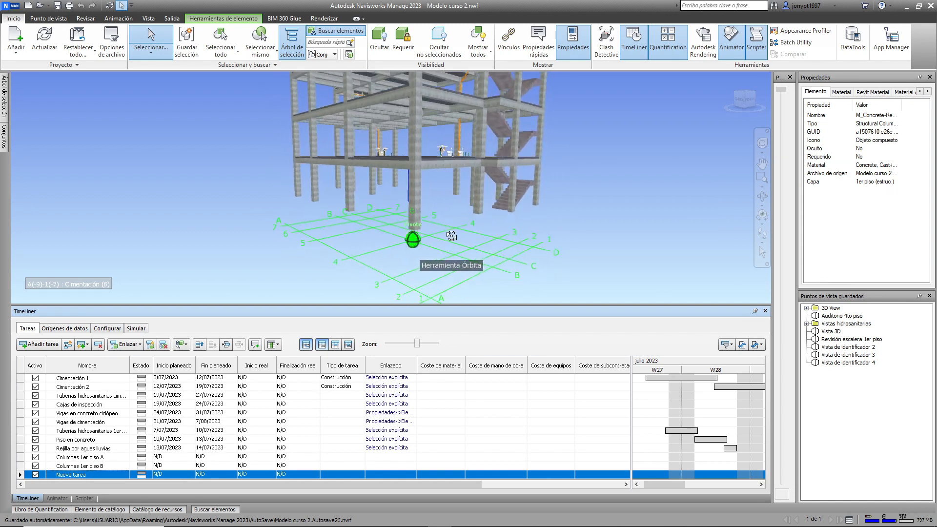
middle_click_drag(393, 215, 404, 220, "shift")
left_click(483, 214, "ctrl")
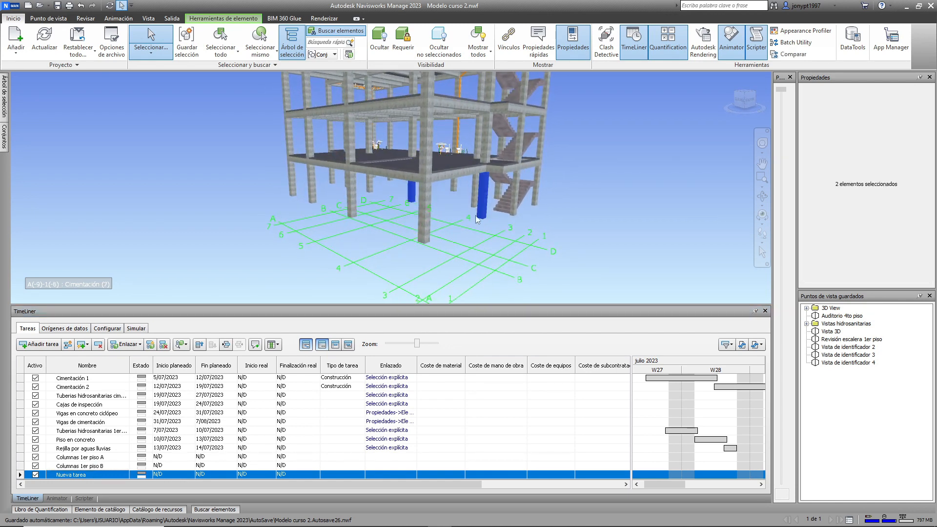
left_click(425, 233, "ctrl")
left_click(370, 188, "ctrl")
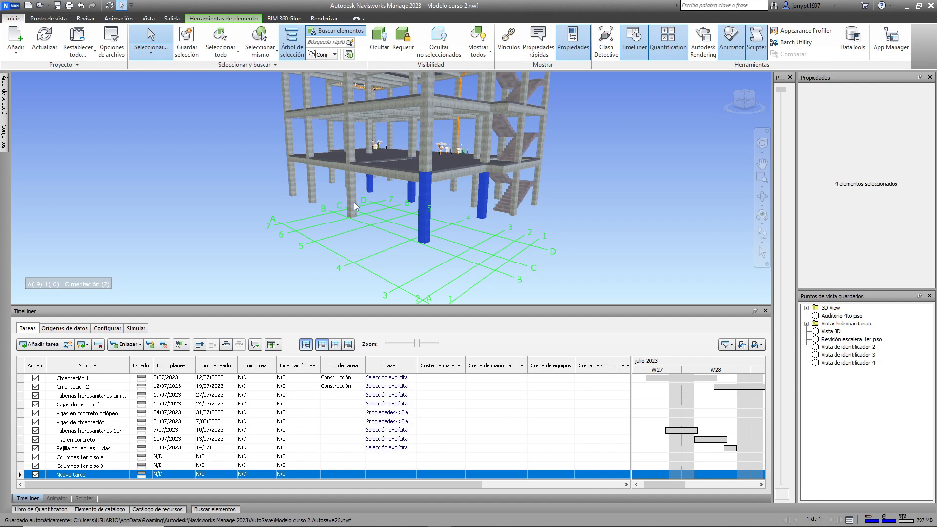
left_click(353, 203, "ctrl")
left_click(315, 191, "ctrl")
left_click(294, 183, "ctrl")
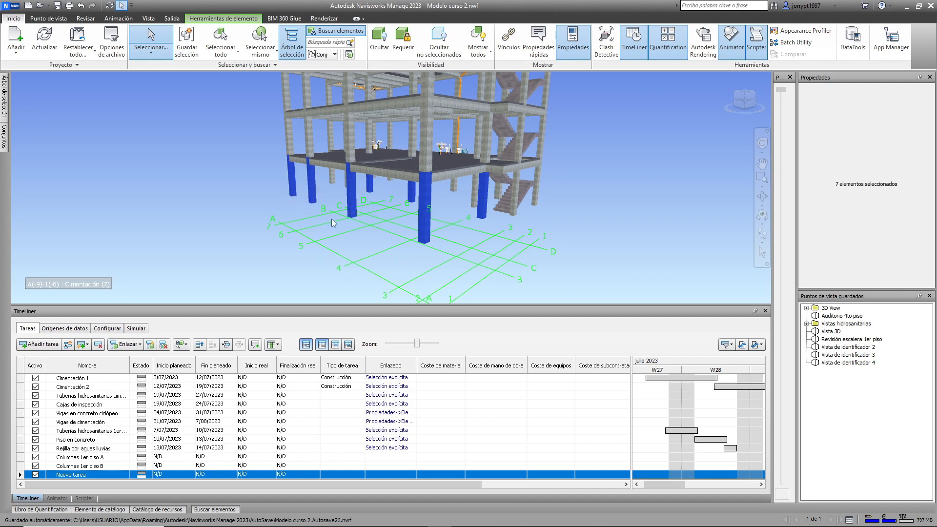
middle_click_drag(373, 183, 343, 197, "shift")
left_click(345, 185, "ctrl")
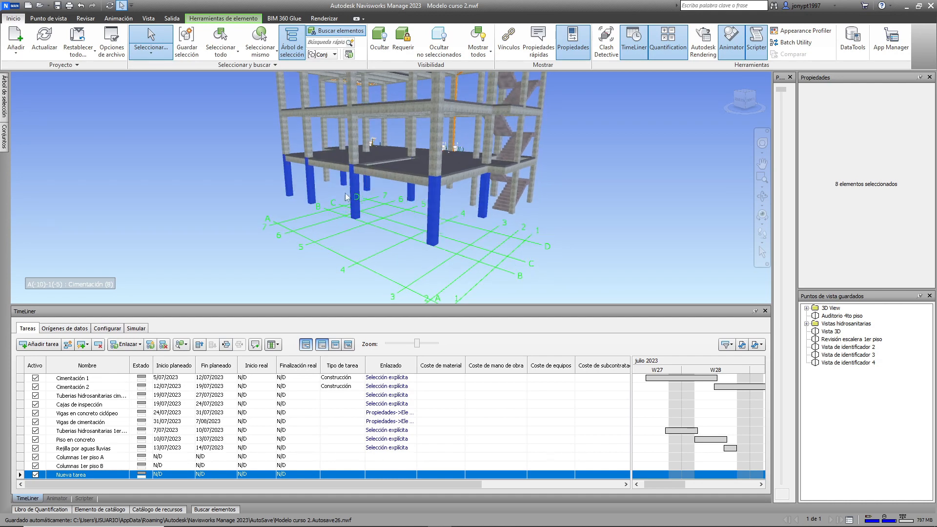
left_click(327, 176, "ctrl")
Link the nine selected columns to the Columnas 1er piso A task and hide them
left_click(399, 457)
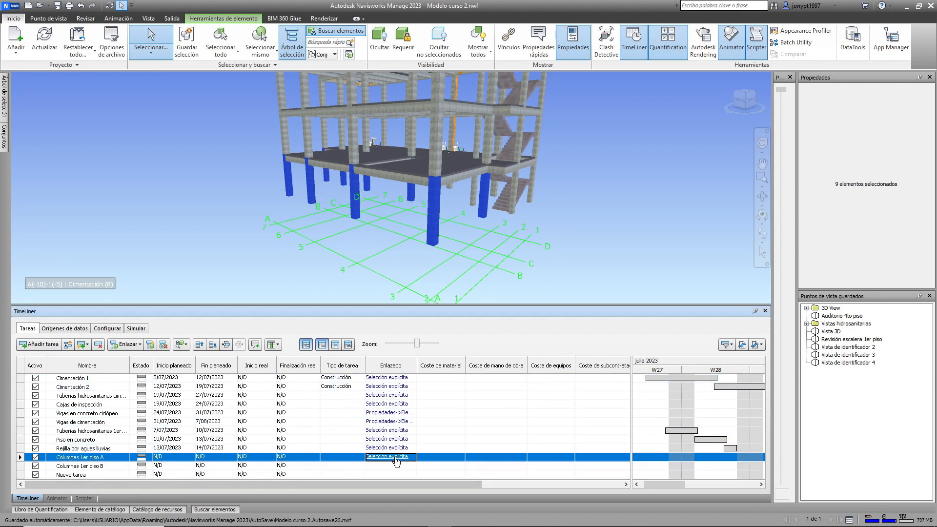
left_click(380, 47)
Select the eight remaining first-floor columns along the rear and around the stairs
middle_click_drag(510, 235, 456, 215)
scroll(320, 203, "up", 1)
left_click(330, 187)
left_click(345, 189, "ctrl")
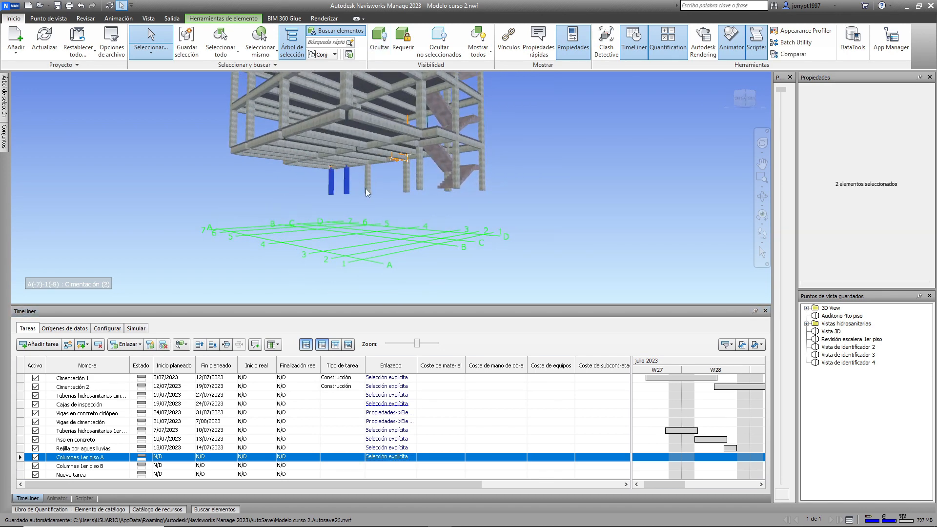
left_click(366, 189, "ctrl")
left_click(419, 182, "ctrl")
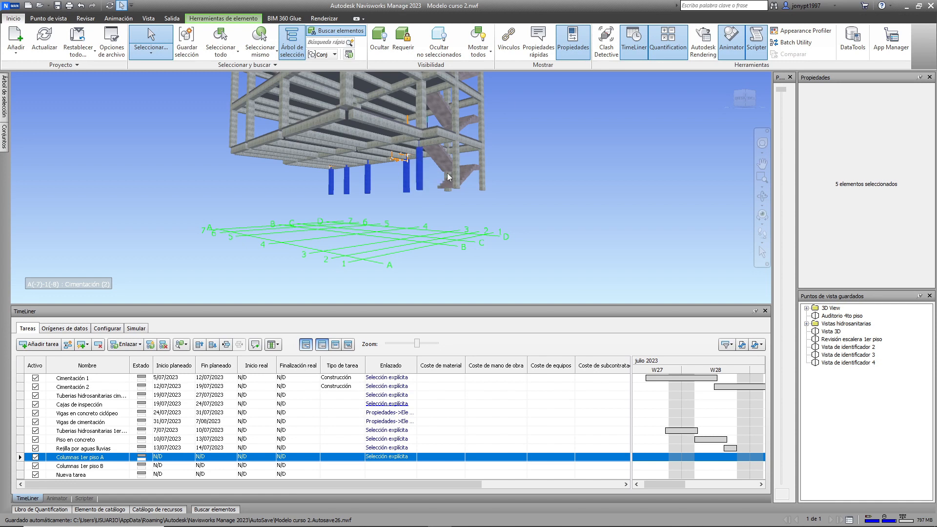
left_click(447, 180, "ctrl")
left_click(456, 161, "ctrl")
left_click(482, 168, "ctrl")
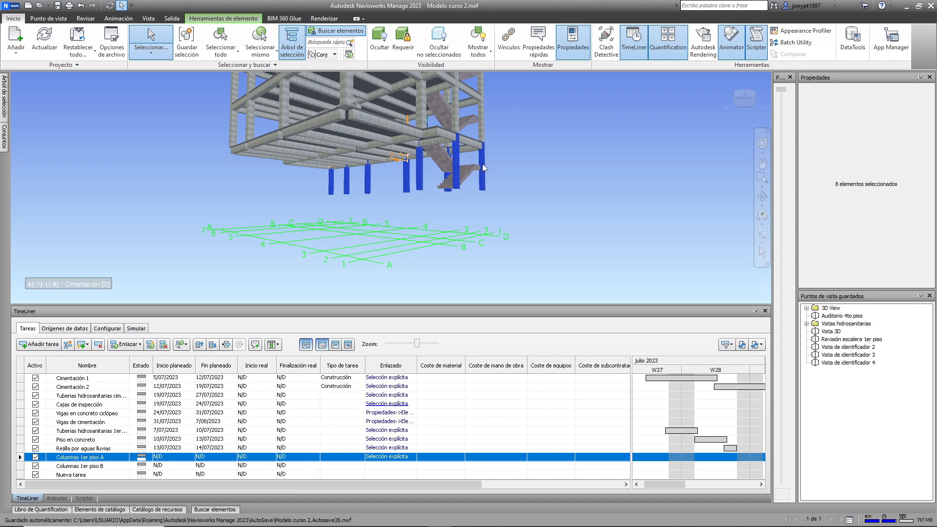
Link the eight selected columns to the Columnas 1er piso B task and hide all unselected elements
left_click_drag(482, 157, 390, 466)
left_click(389, 466)
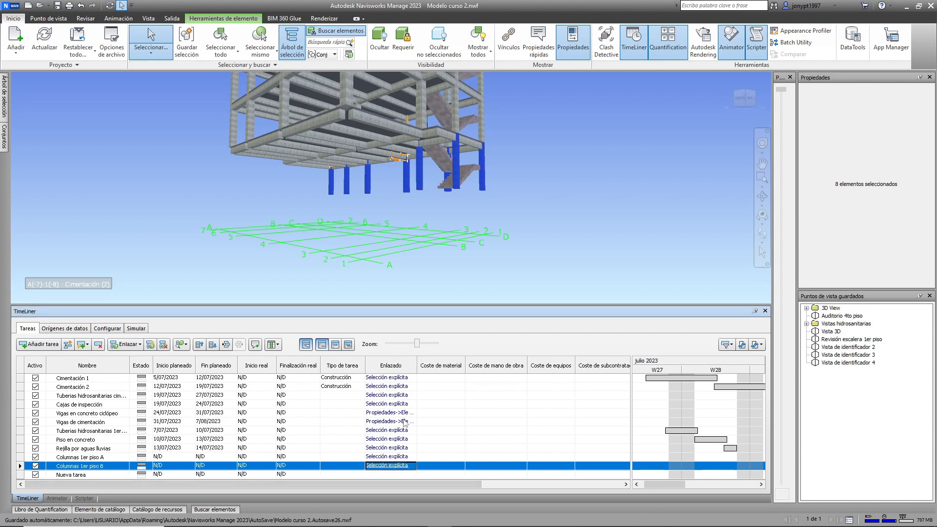
left_click(442, 52)
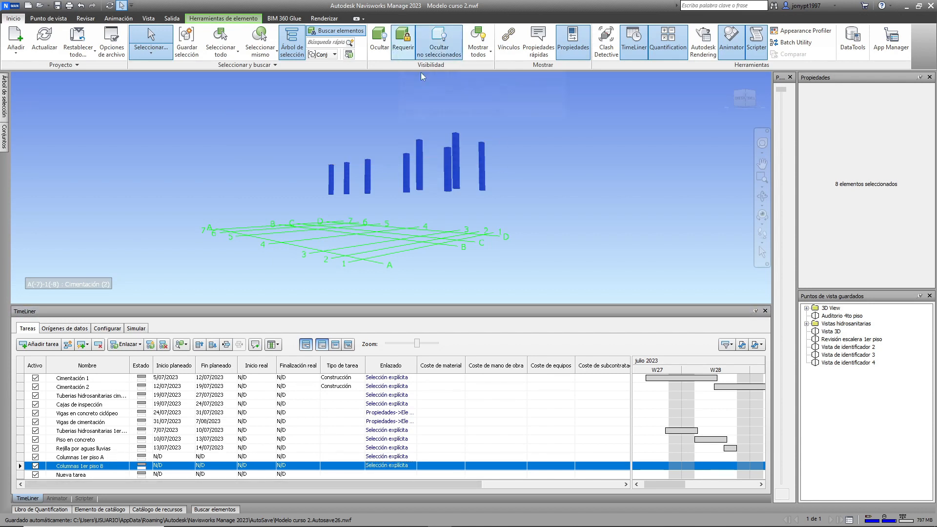
Unhide all model elements and bring up the saved selection sets
left_click(481, 57)
left_click(498, 78)
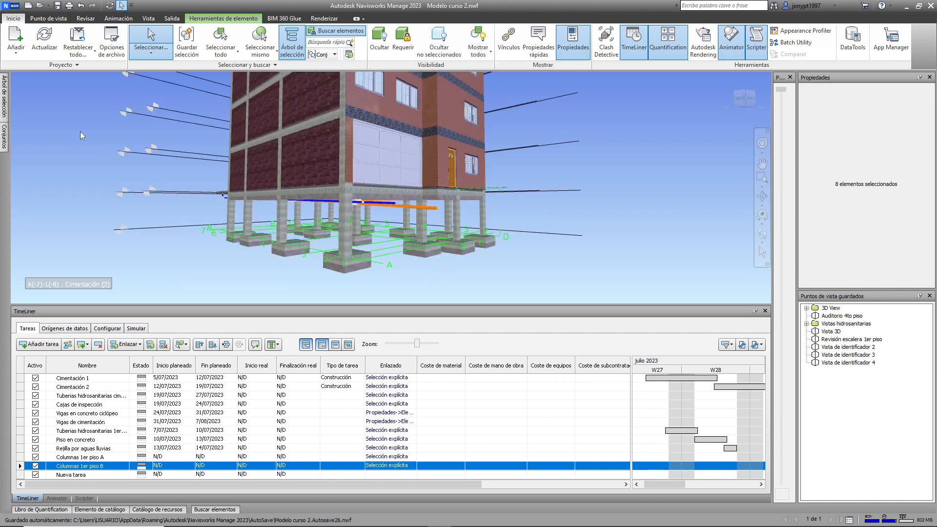
mouse_move(4, 103)
mouse_move(7, 136)
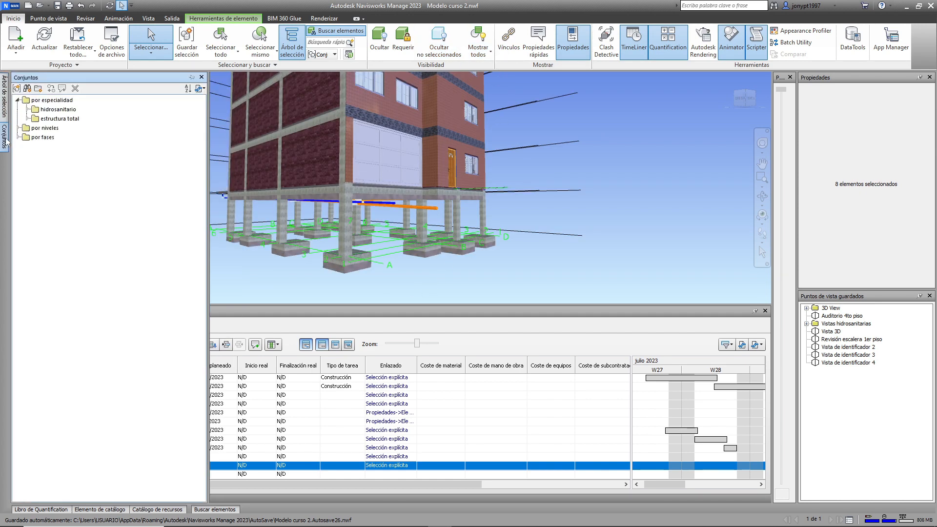
Isolate the hidrosanitario and estructura total selection sets by hiding all unselected elements, and clear the selection
left_click(60, 119)
left_click(60, 119, "ctrl")
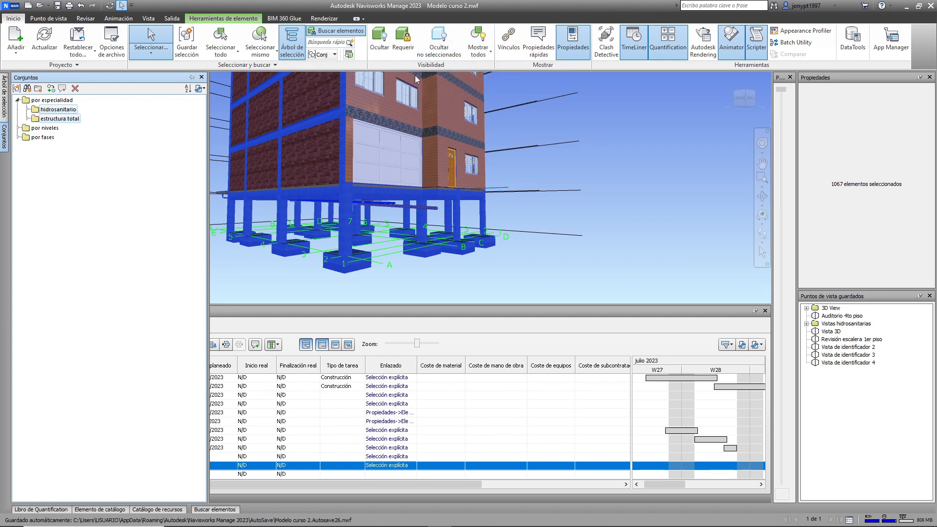
left_click(438, 41)
left_click(562, 204)
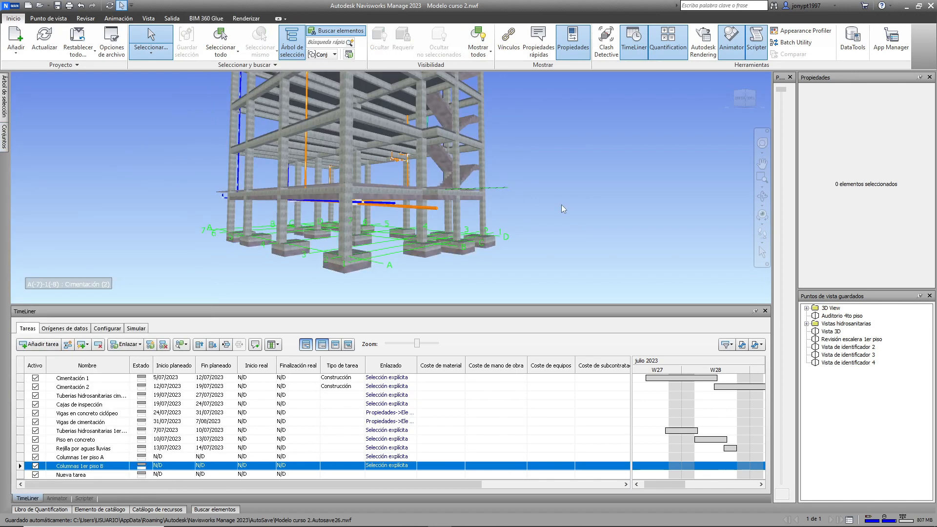
Hide the elements linked to the Cimentación 1, Cimentación 2, foundation Tuberias hidrosanitarias and Cajas de inspección tasks, one task at a time
left_click(387, 378)
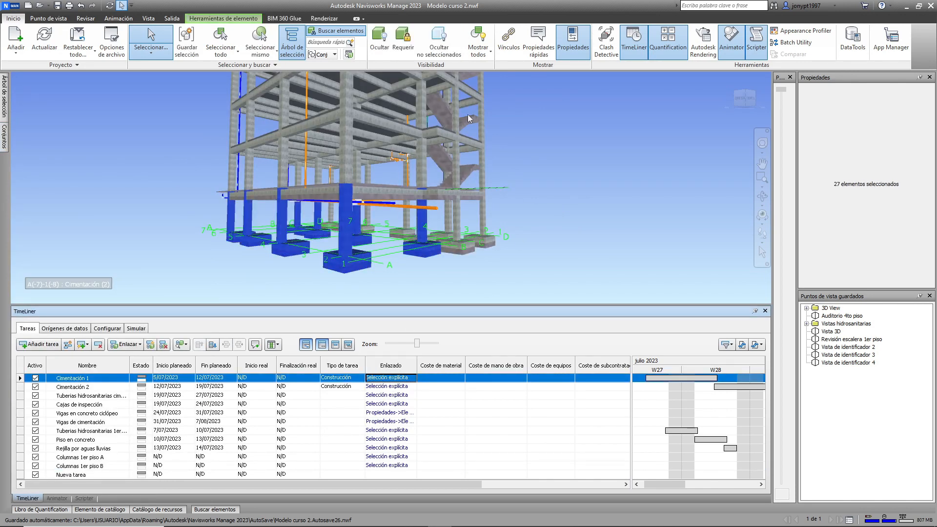
left_click(380, 43)
left_click(386, 386)
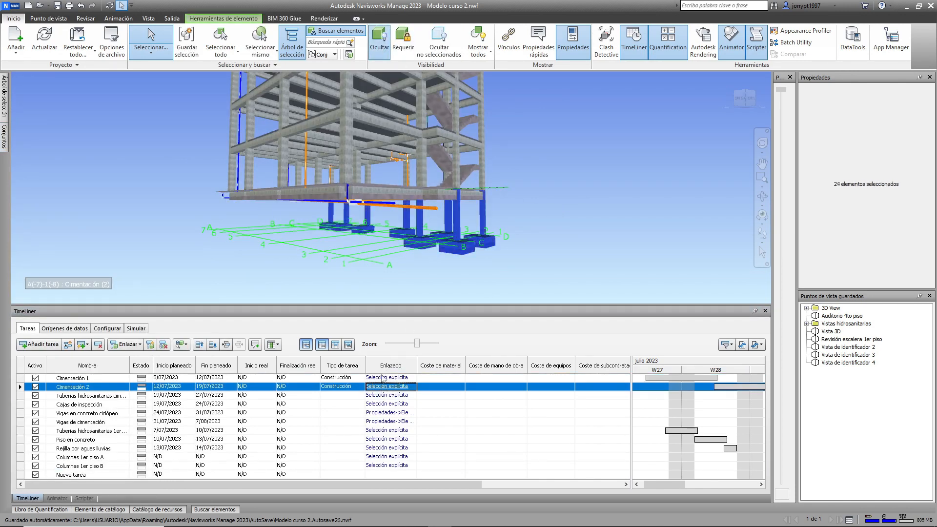
left_click(379, 47)
left_click(386, 395)
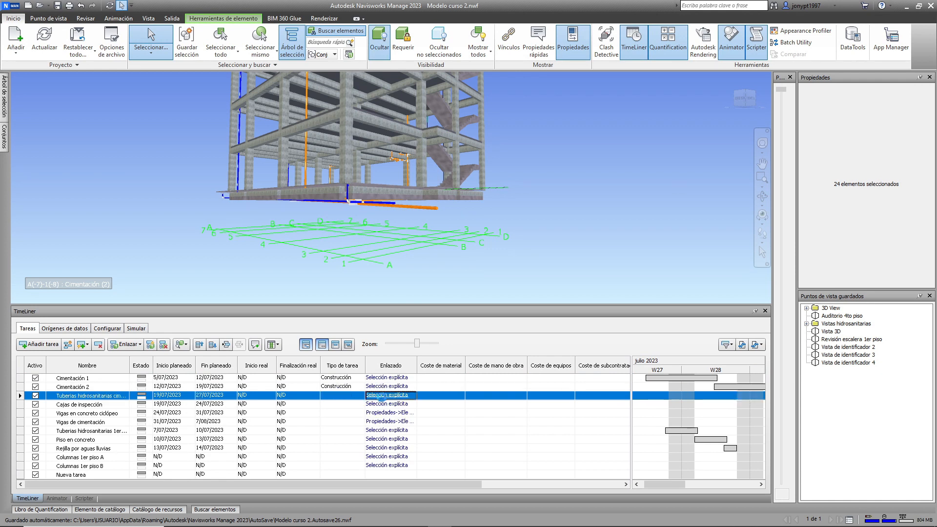
left_click(378, 44)
left_click(399, 405)
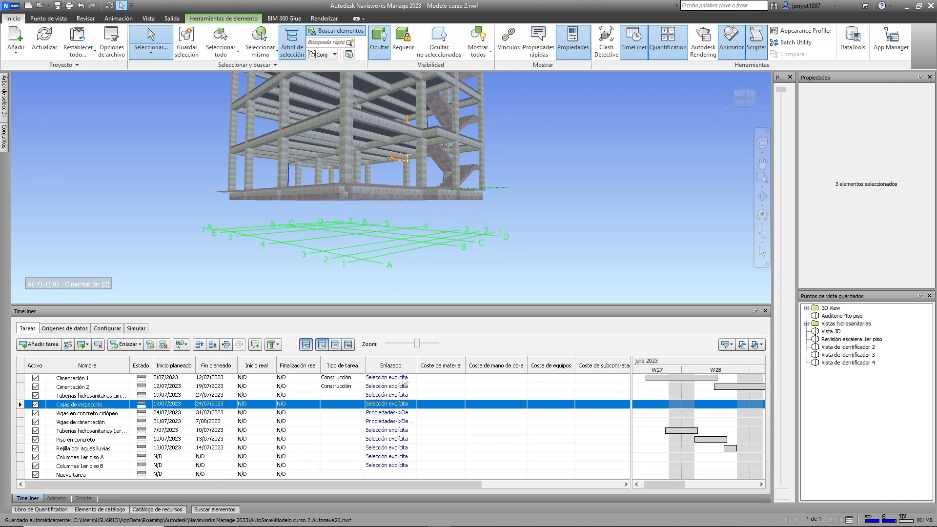
Hide the elements linked to Vigas en concreto ciclópeo, Vigas de cimentación, first-floor Tuberias hidrosanitarias, Piso en concreto and Rejilla por aguas lluvias
left_click(395, 413)
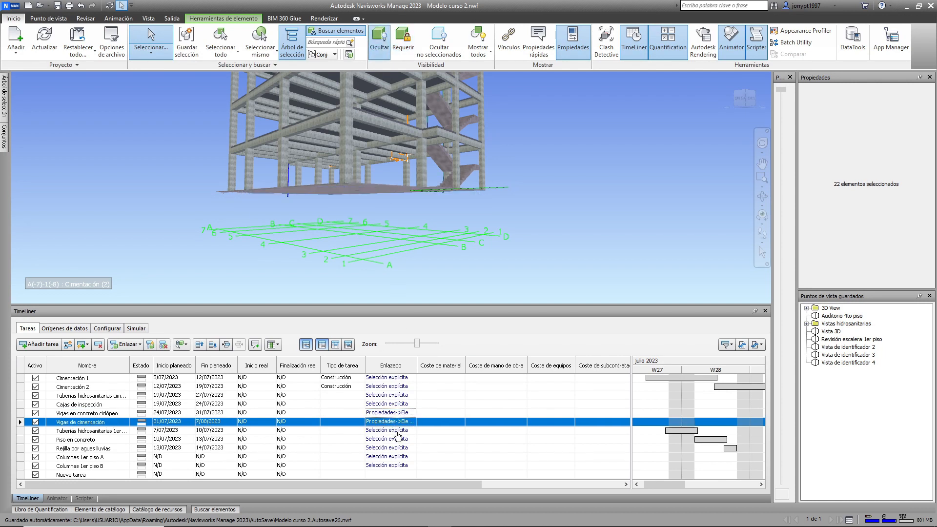
left_click(395, 431)
left_click(379, 43)
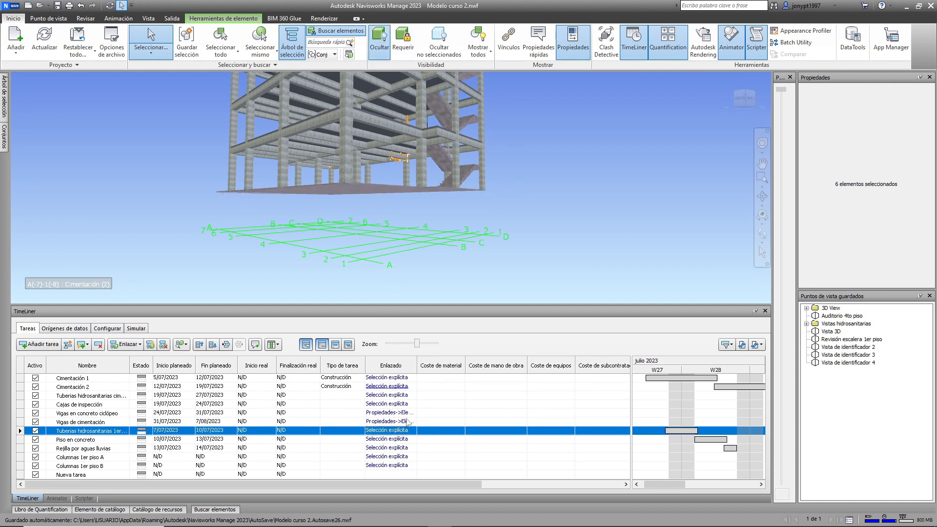
left_click(382, 439)
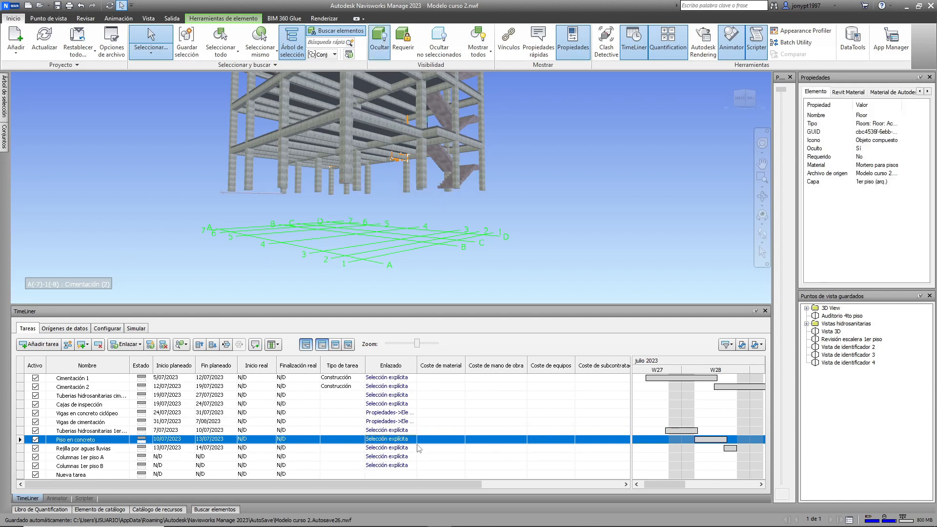
left_click(396, 448)
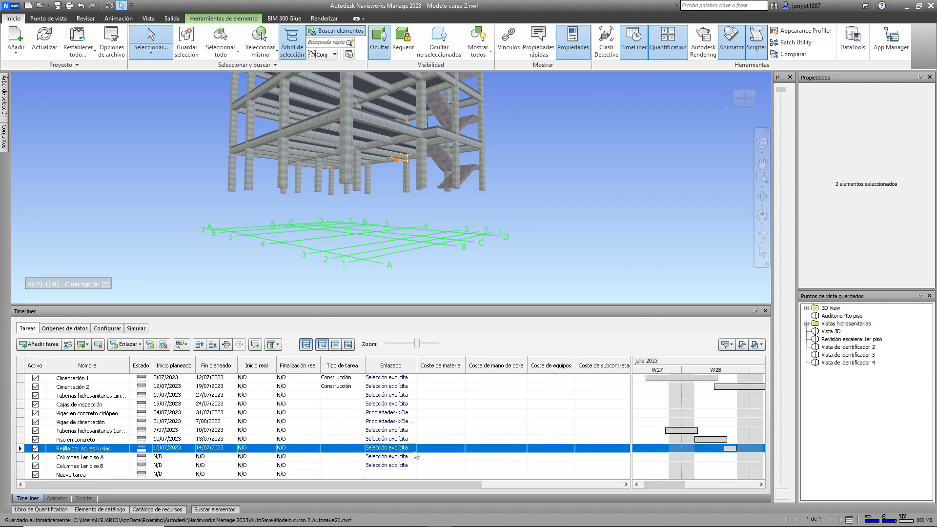
Hide the columns linked to the Columnas 1er piso A and Columnas 1er piso B tasks
left_click(396, 457)
left_click(379, 42)
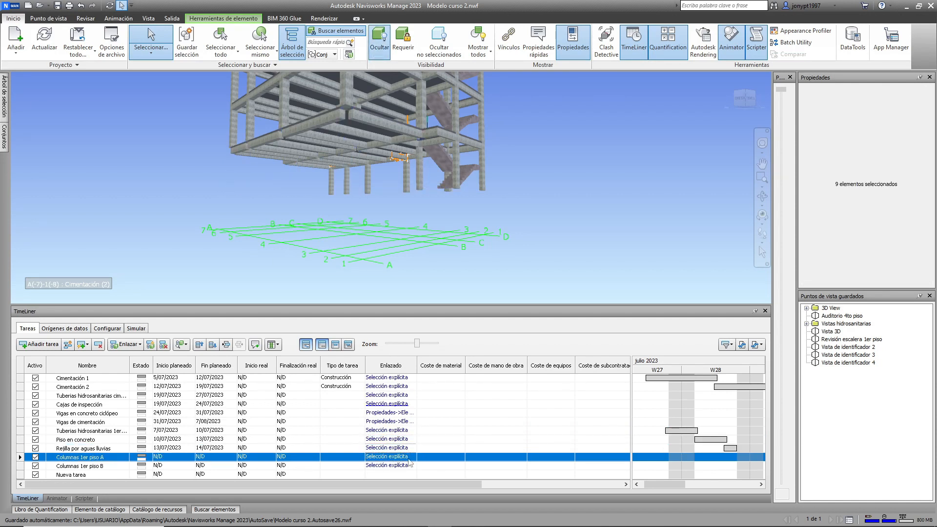
left_click(400, 466)
left_click(379, 43)
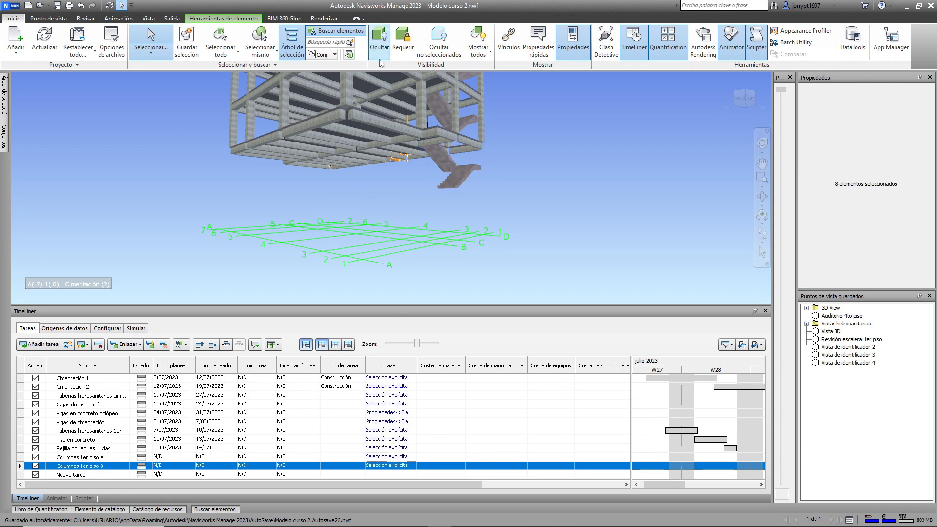
mouse_move(433, 204)
middle_mouse_down("shift")
mouse_move(425, 190)
mouse_move(432, 187)
middle_mouse_up("shift")
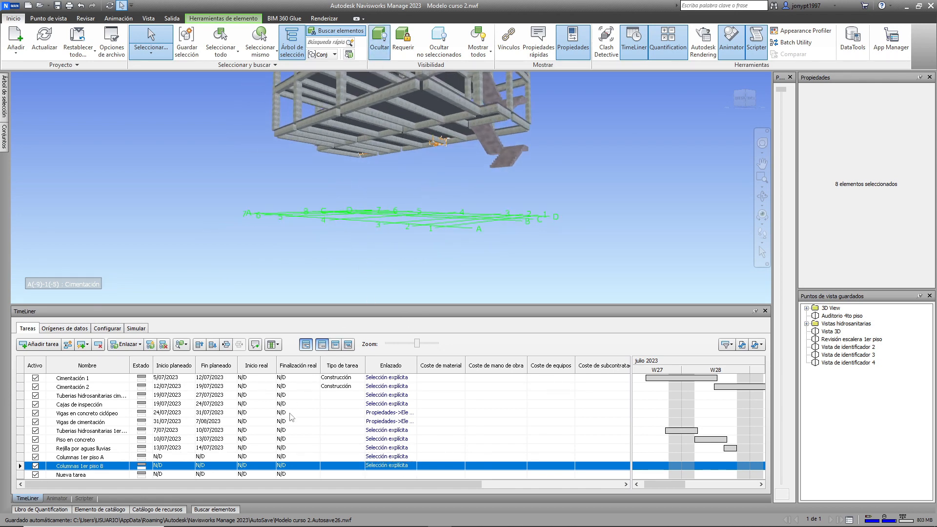
Set the planned start of the Columnas 1er piso A task to 14/08/2023
left_click(179, 458)
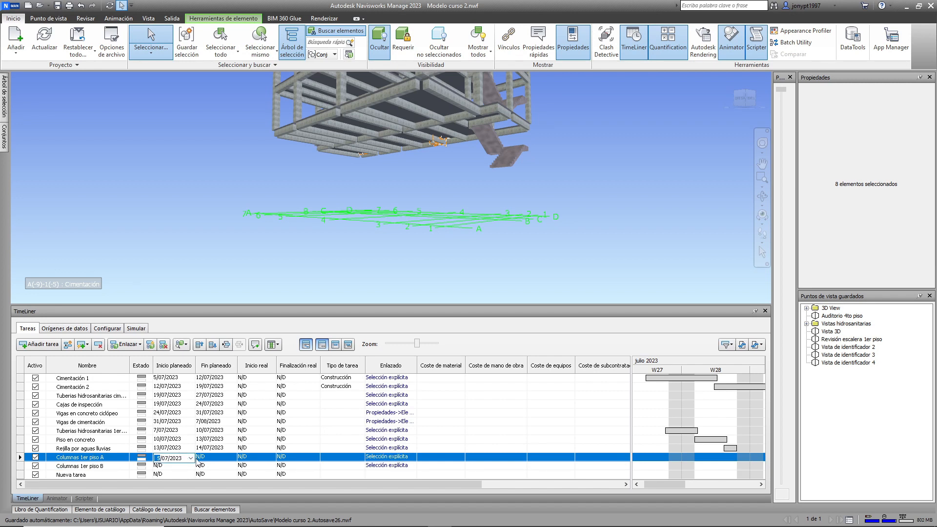
left_click(190, 458)
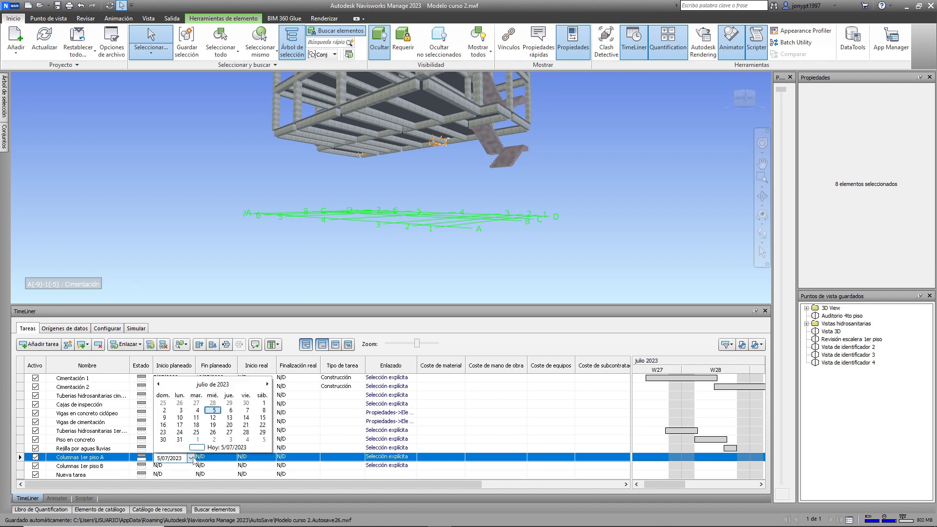
left_click(268, 385)
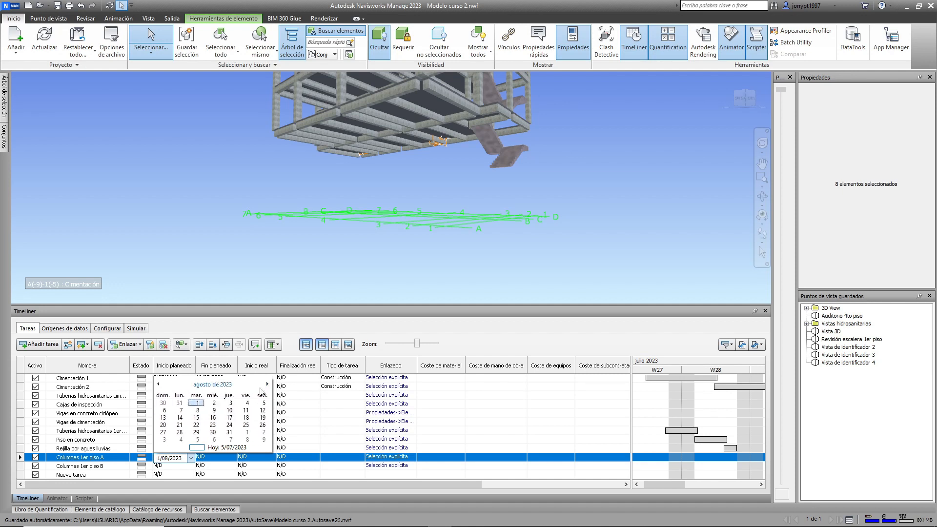
left_click(165, 419)
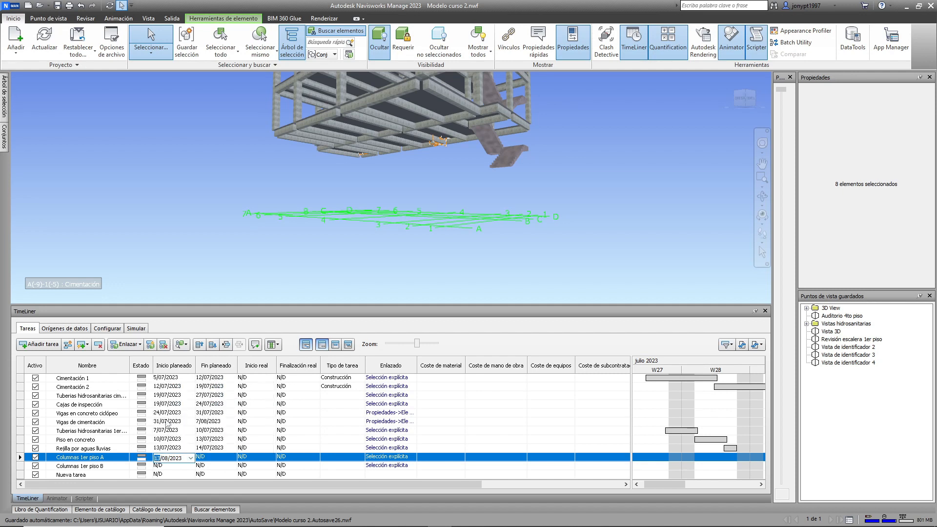
left_click(191, 458)
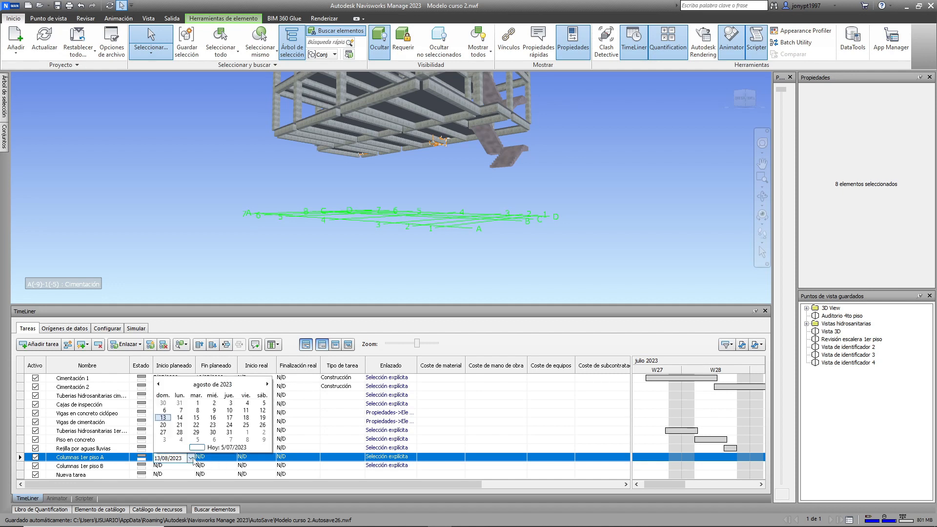
left_click(174, 419)
left_click(220, 448)
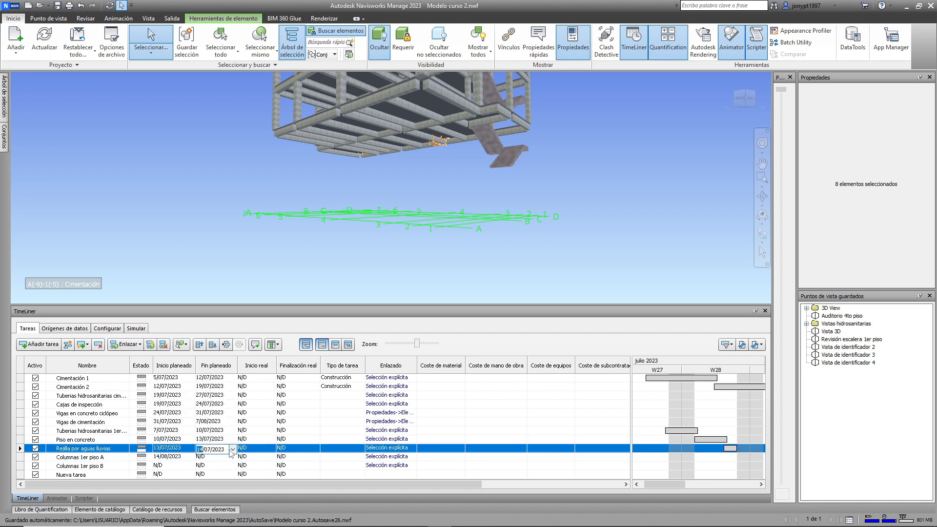
left_click(232, 448)
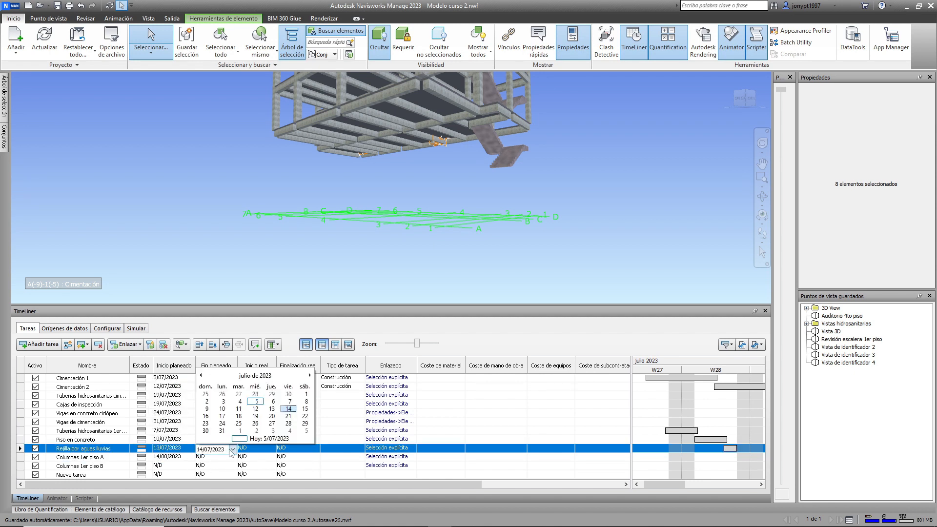
left_click(232, 449)
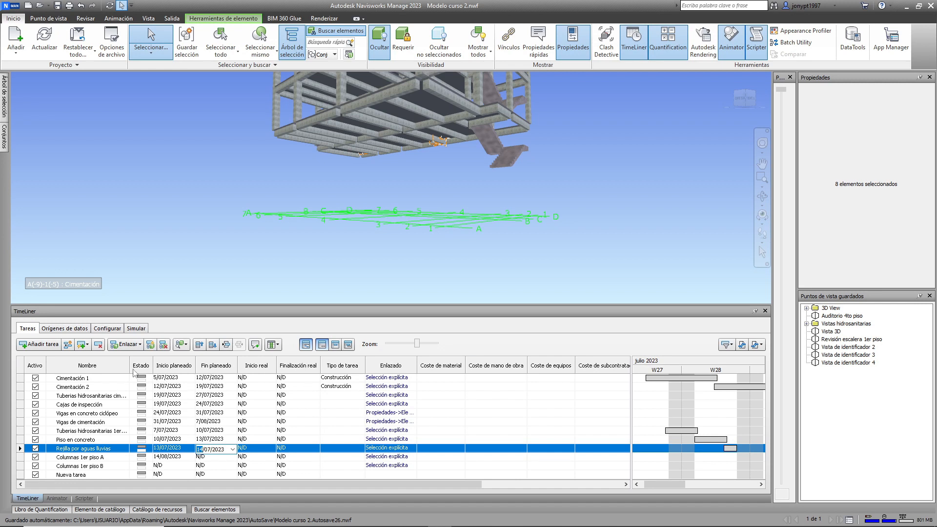
Set the first-floor Tuberias hidrosanitarias task's planned start to 7/08/2023 and planned end to 10/08/2023
left_click(180, 431)
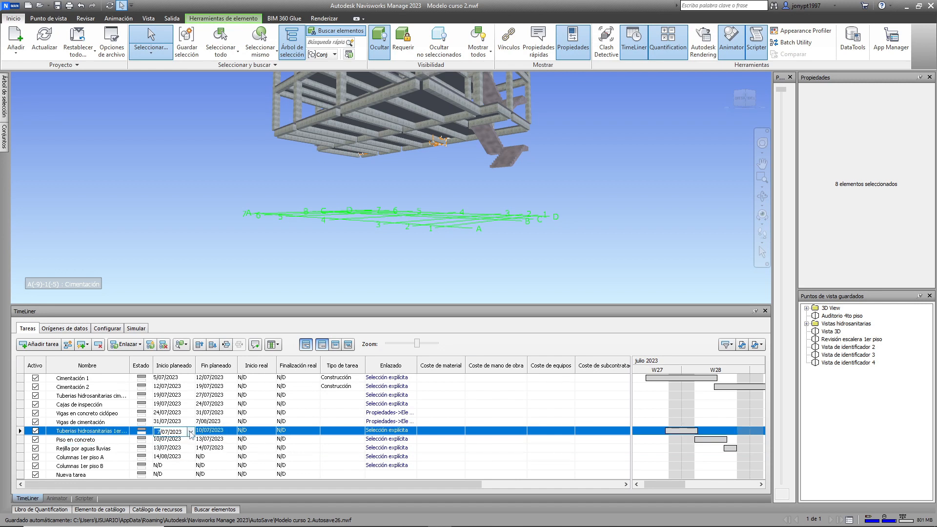
left_click(190, 431)
left_click(267, 445)
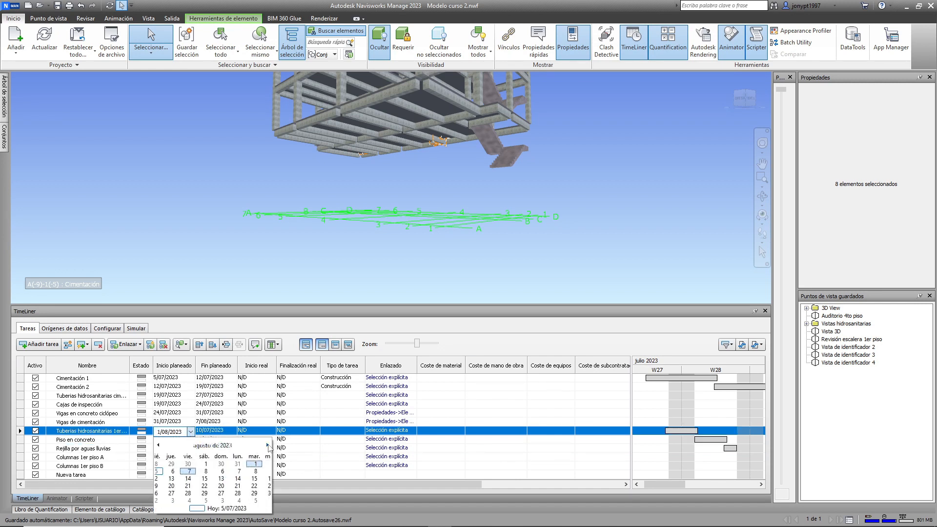
left_click(181, 471)
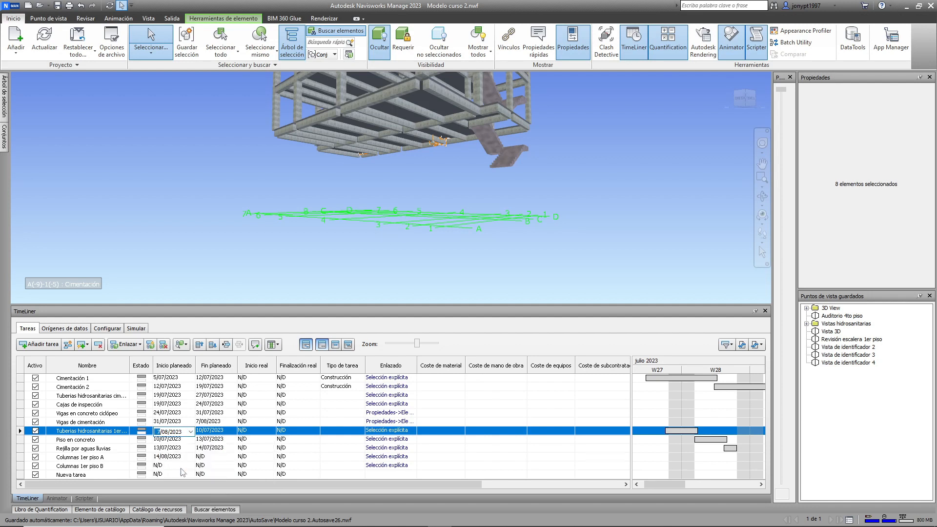
left_click(218, 431)
left_click(233, 431)
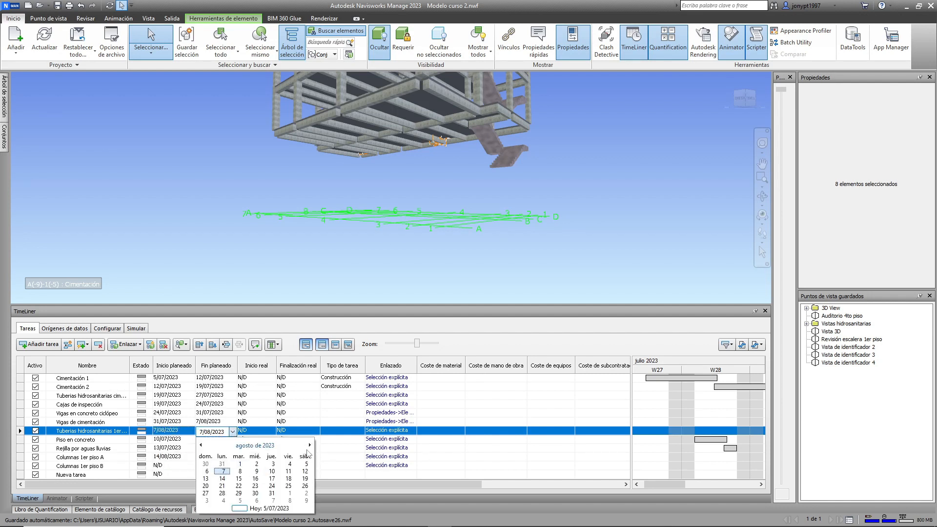
left_click(272, 471)
Set the Piso en concreto task's planned start to 10/08/2023 and planned end to 14/08/2023
left_click(180, 440)
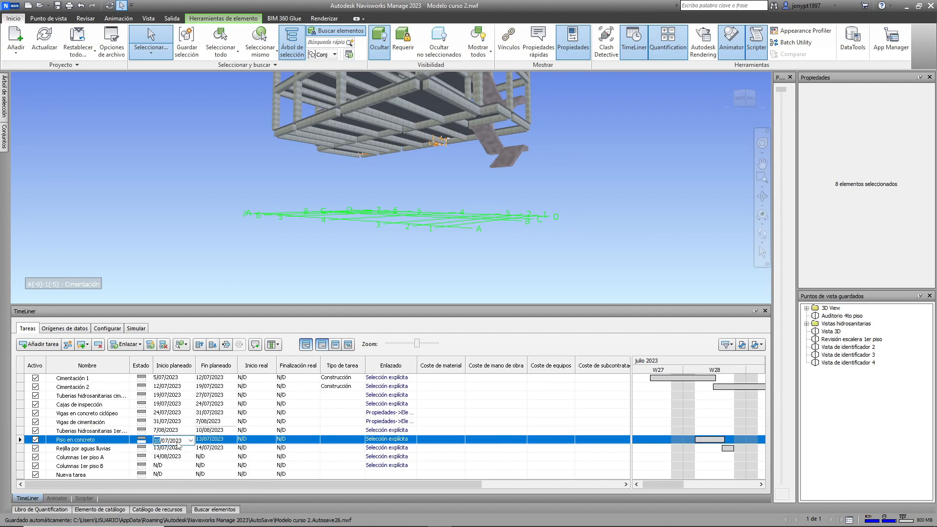
left_click(190, 440)
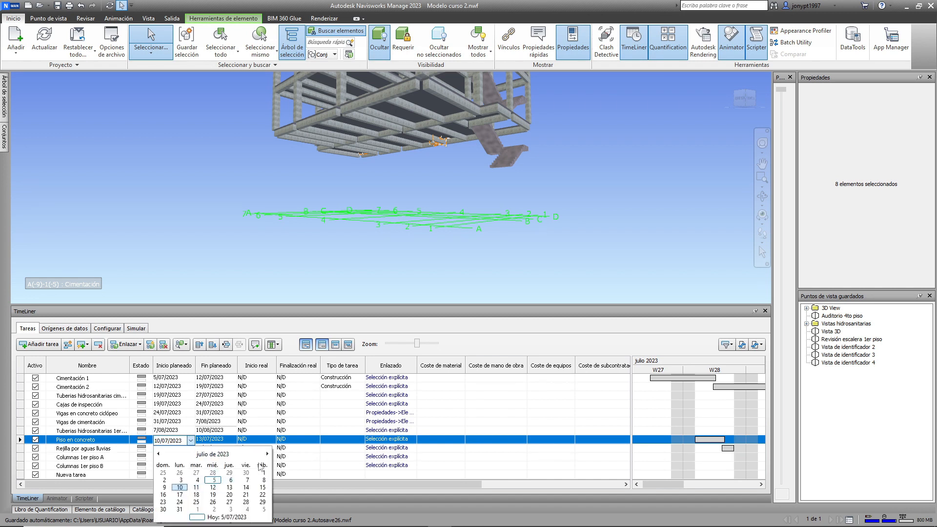
left_click(266, 454)
left_click(229, 480)
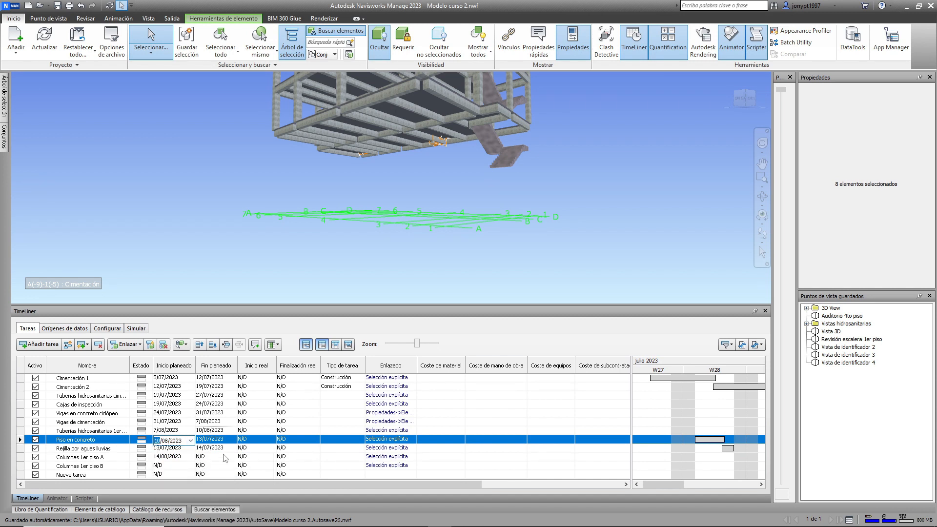
left_click(223, 441)
left_click(233, 440)
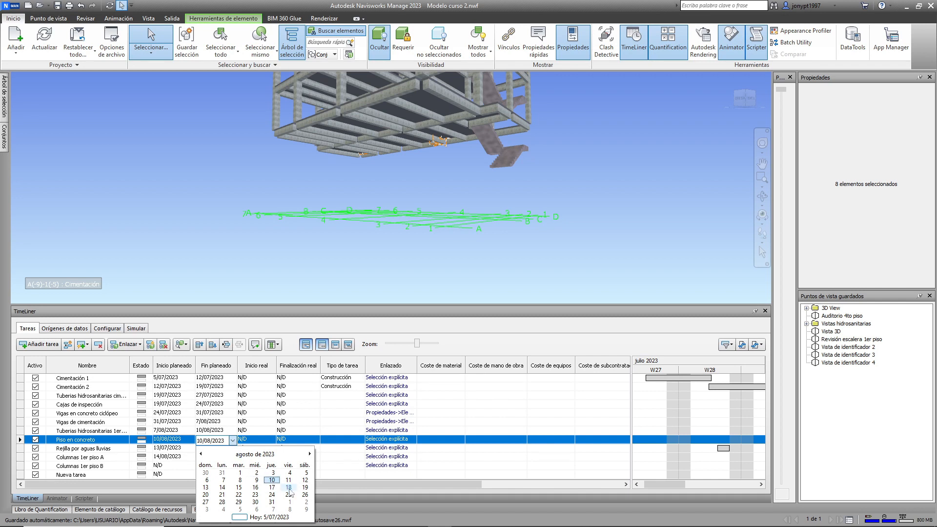
left_click(222, 488)
Set the Rejilla por aguas lluvias task's planned start to 14/08/2023 and planned end to 15/08/2023
left_click(171, 448)
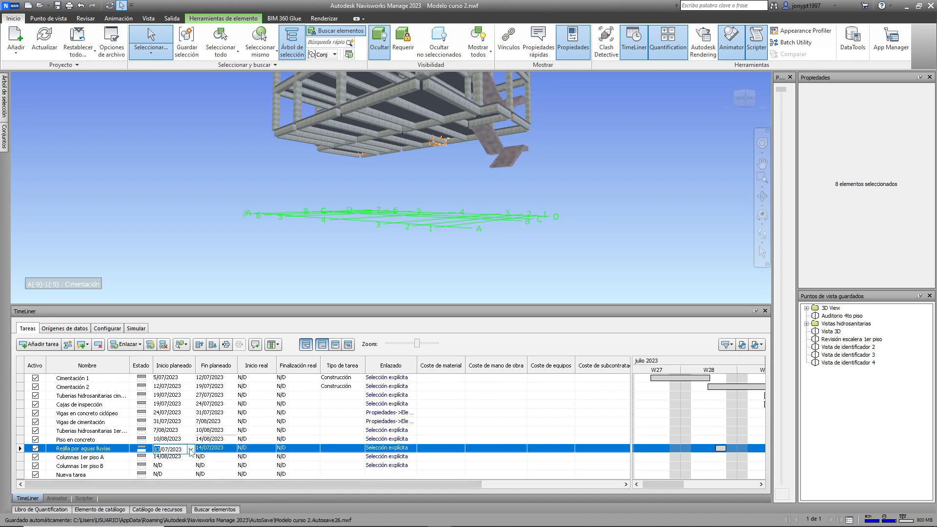
left_click(191, 449)
left_click(266, 376)
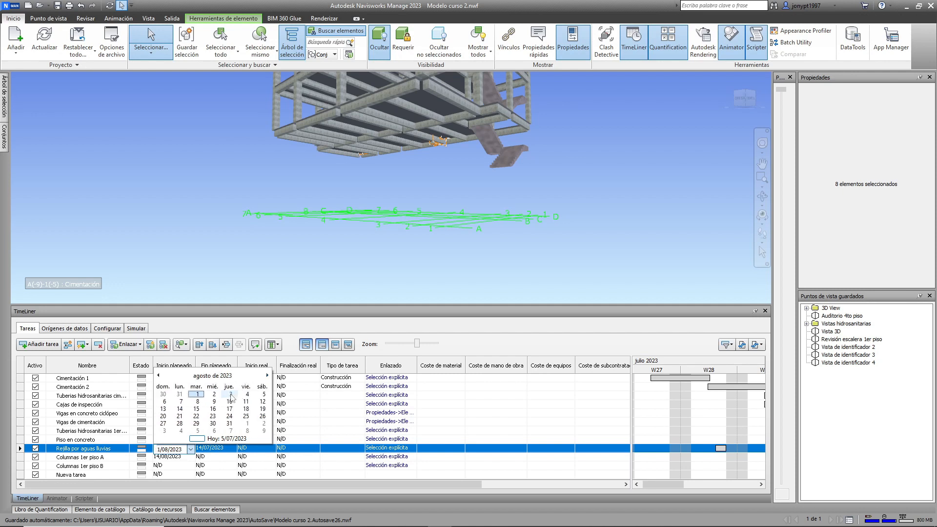
left_click(181, 409)
left_click(217, 449)
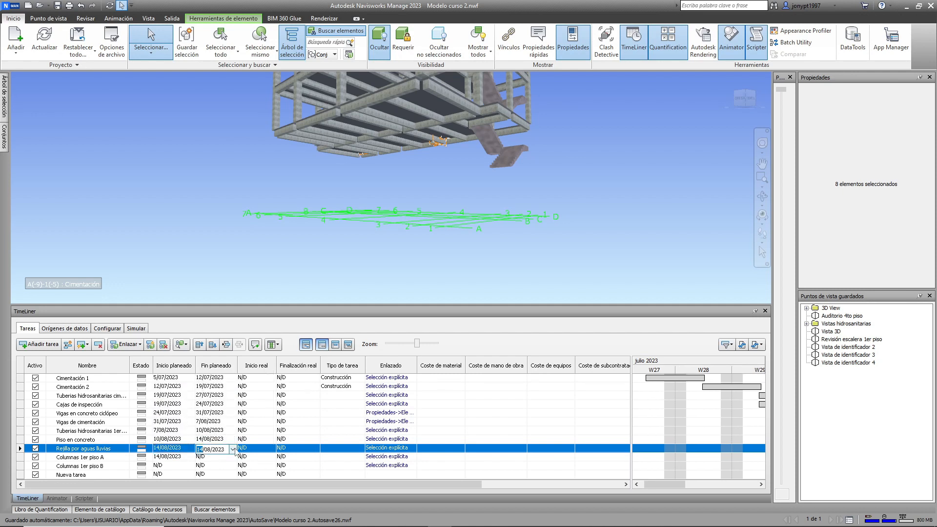
left_click(233, 449)
left_click(238, 408)
Set the planned end of the Columnas 1er piso A task to 21/08/2023
left_click(190, 458)
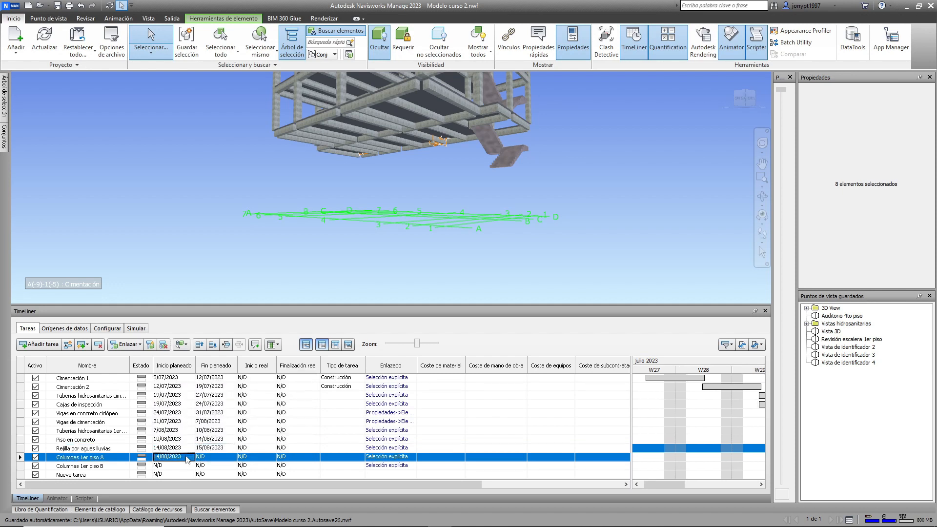
left_click(192, 458)
left_click(213, 461)
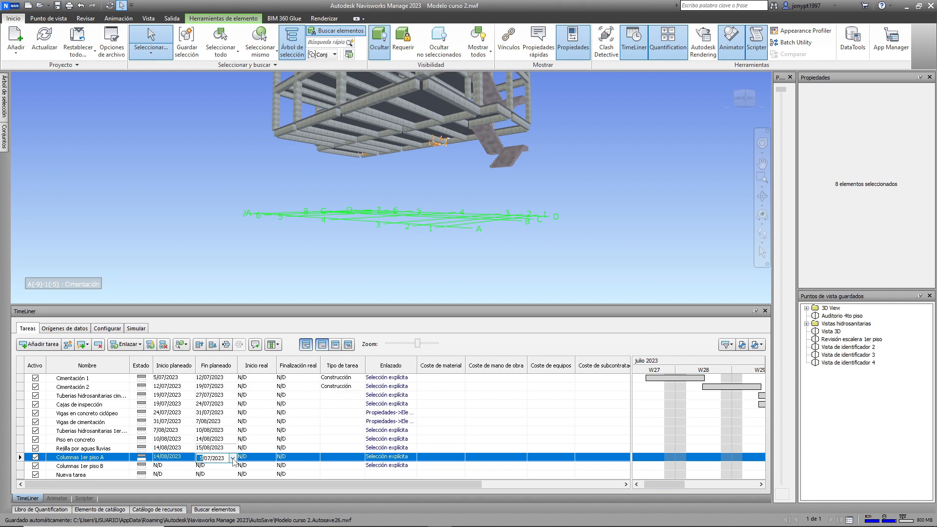
left_click(232, 459)
left_click(310, 384)
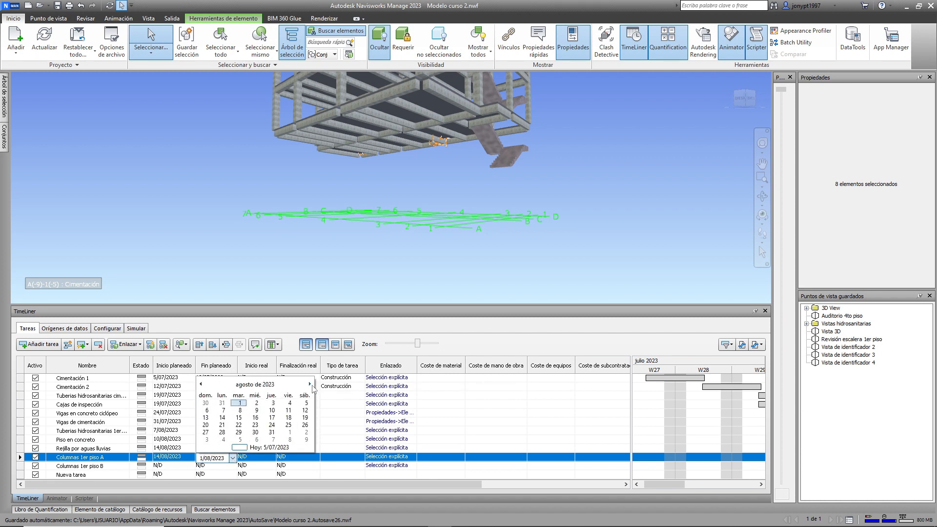
left_click(222, 424)
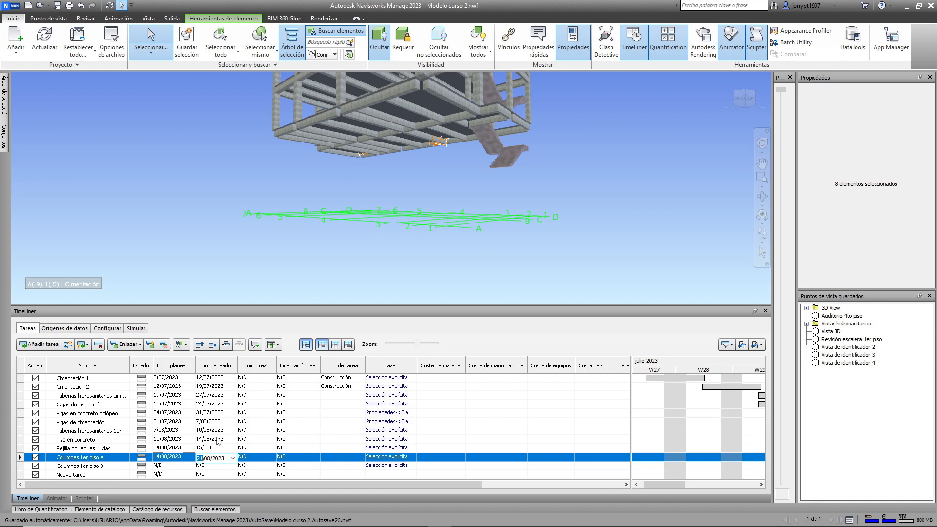
Set the Columnas 1er piso B task's planned start to 21/08/2023 and planned end to 28/08/2023
left_click(189, 466)
left_click(190, 467)
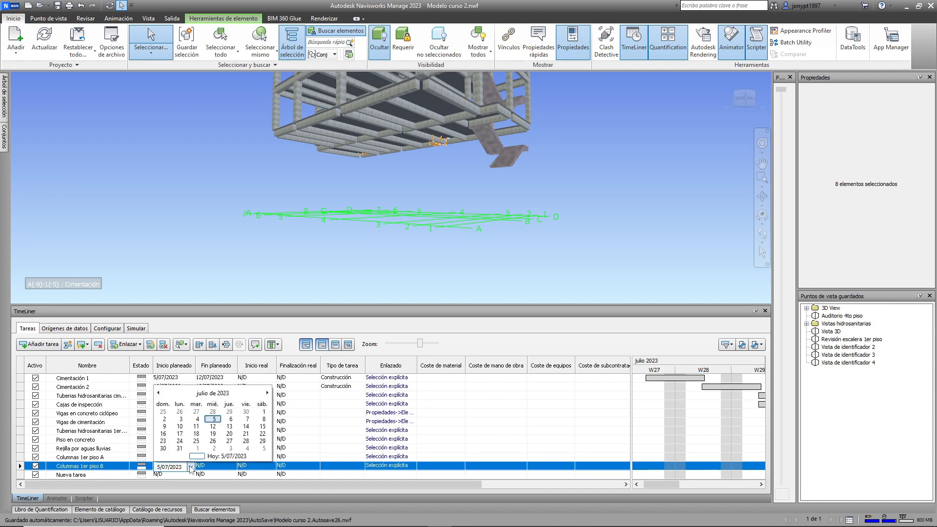
left_click(267, 393)
left_click(179, 434)
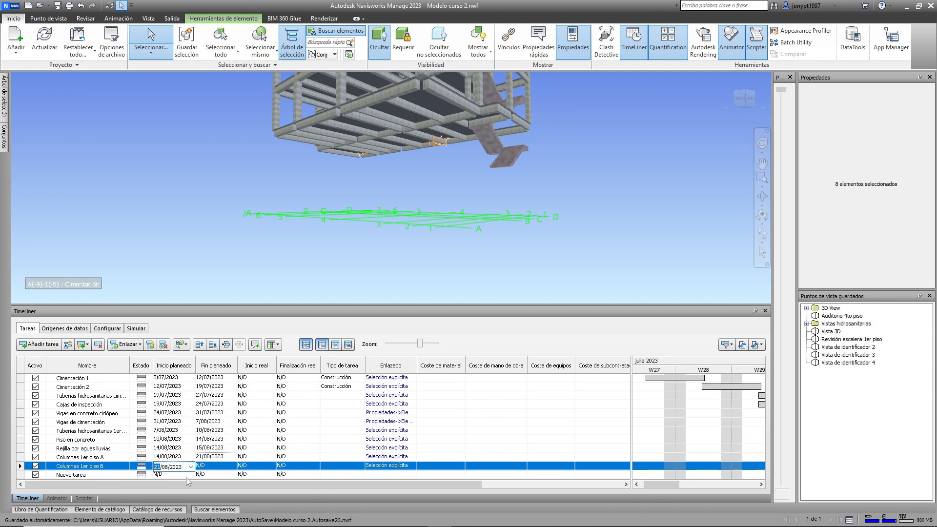
left_click(224, 469)
left_click(232, 467)
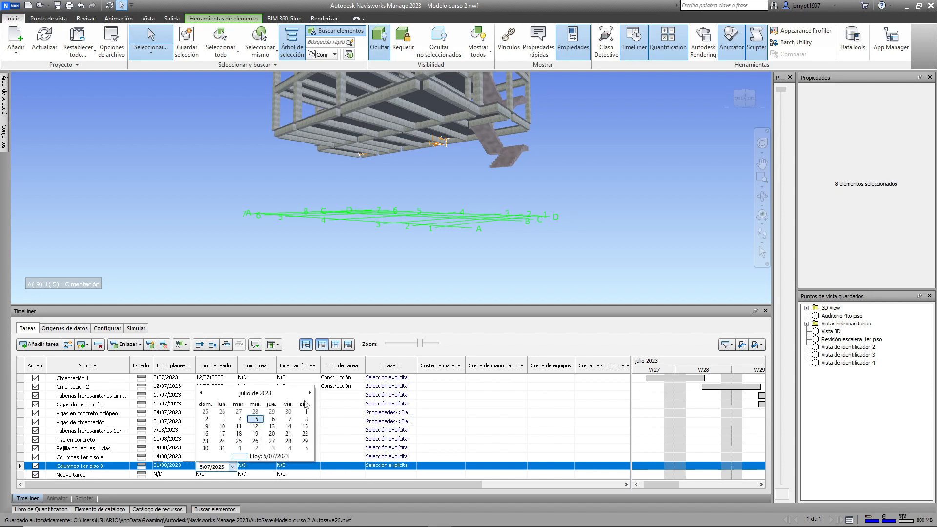
left_click(240, 448)
left_click(222, 440)
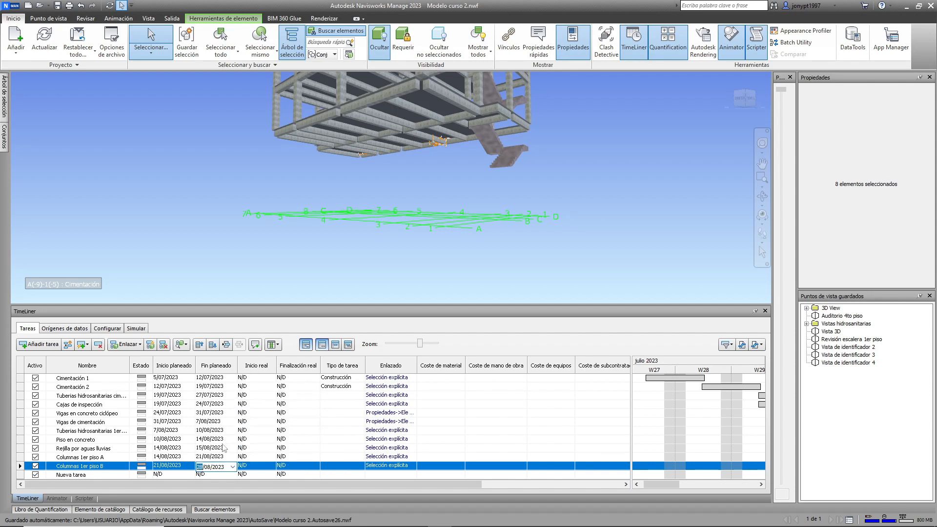
left_click(467, 201)
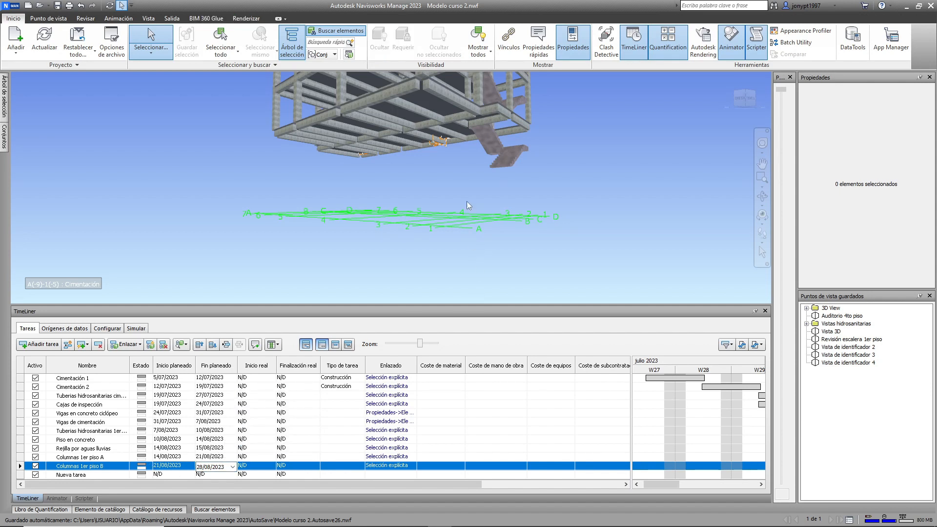
middle_click_drag(459, 180, 457, 204)
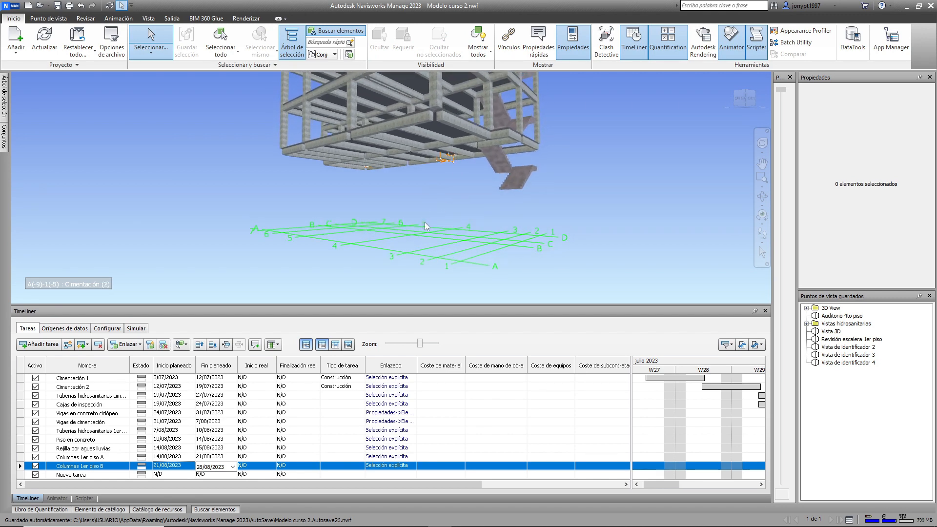
Set the task type to Construcción for the foundation Tuberias hidrosanitarias and Cajas de inspección tasks
left_click(341, 395)
left_click(360, 395)
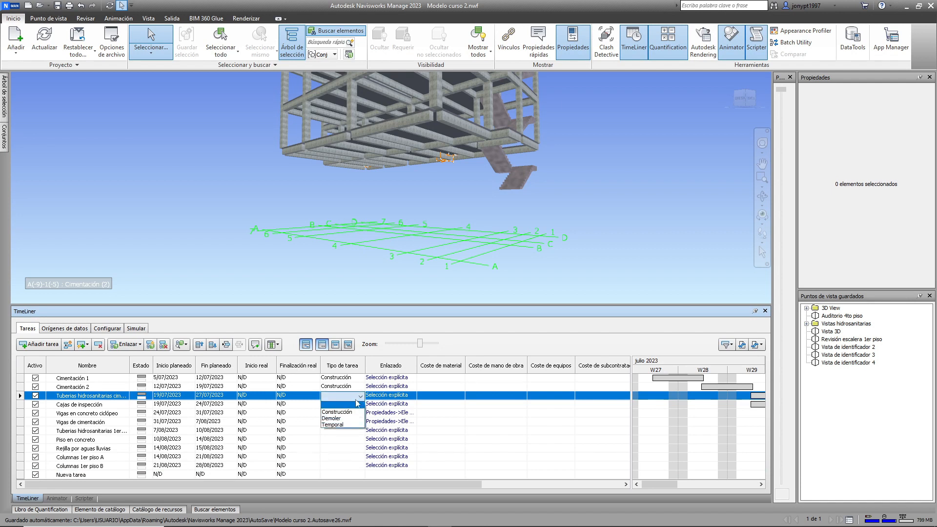
left_click(337, 411)
left_click(342, 404)
left_click(360, 404)
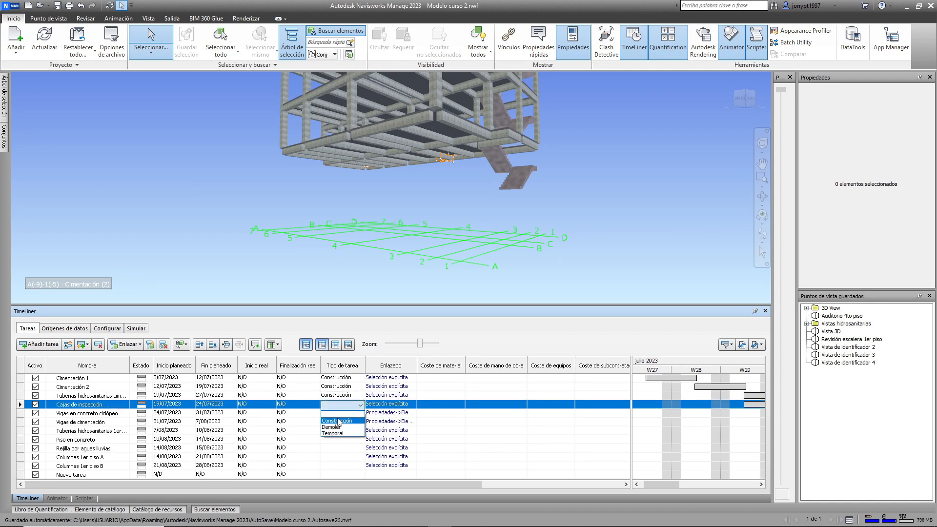
left_click(338, 421)
Assign the Construcción task type to the Vigas en concreto ciclópeo and Vigas de cimentación tasks
left_click(341, 413)
left_click(360, 413)
left_click(340, 428)
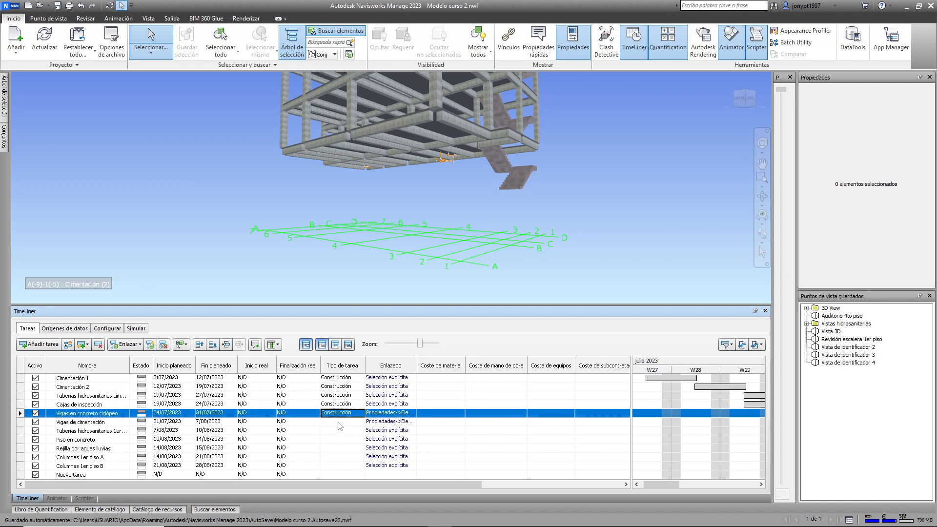
left_click(342, 422)
left_click(360, 422)
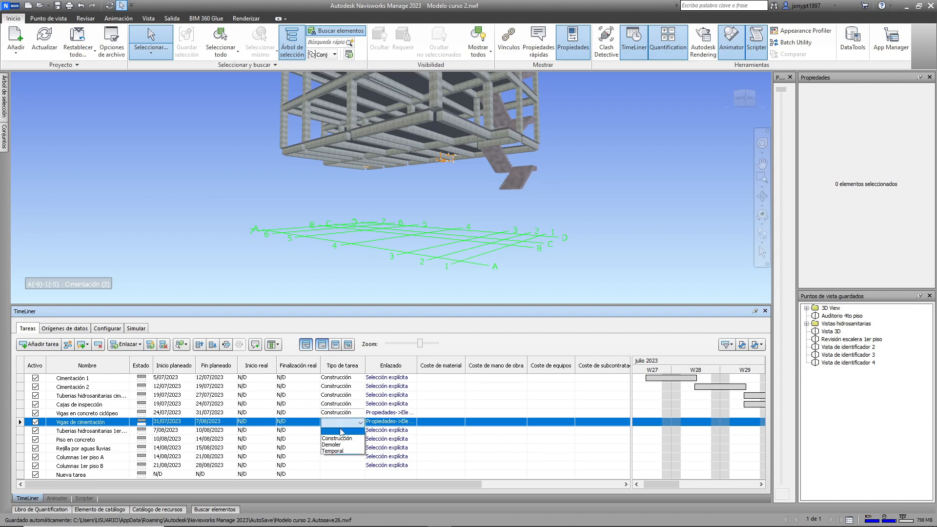
left_click(337, 439)
Set the task type of the first-floor Tuberias hidrosanitarias and Piso en concreto tasks to Construcción
left_click(341, 430)
left_click(360, 430)
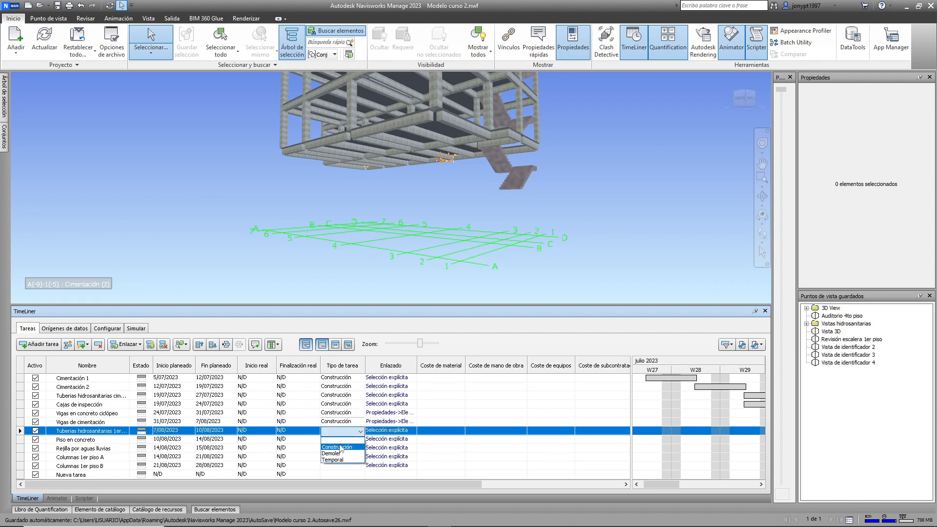
left_click(340, 447)
left_click(342, 440)
left_click(360, 439)
left_click(344, 456)
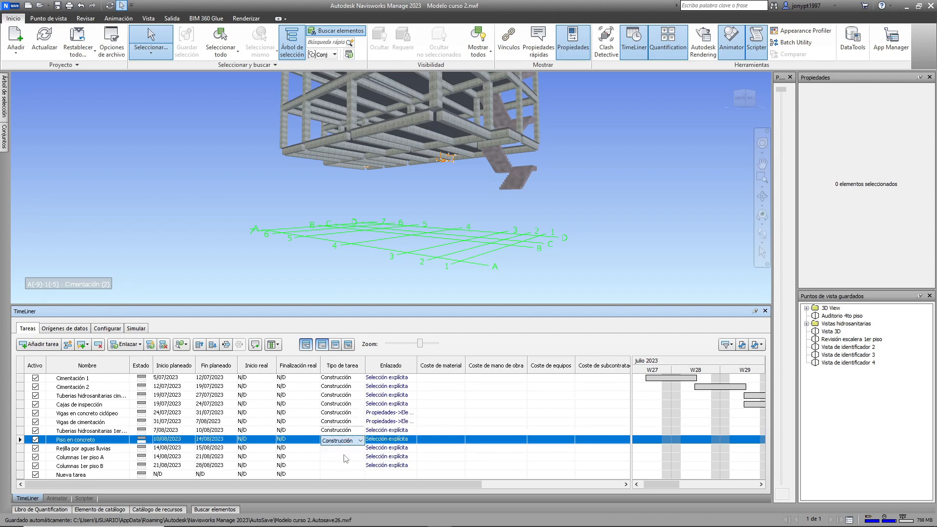
Assign the Construcción task type to the Rejilla por aguas lluvias, Columnas 1er piso A and Columnas 1er piso B tasks
left_click(342, 448)
left_click(360, 448)
left_click(349, 464)
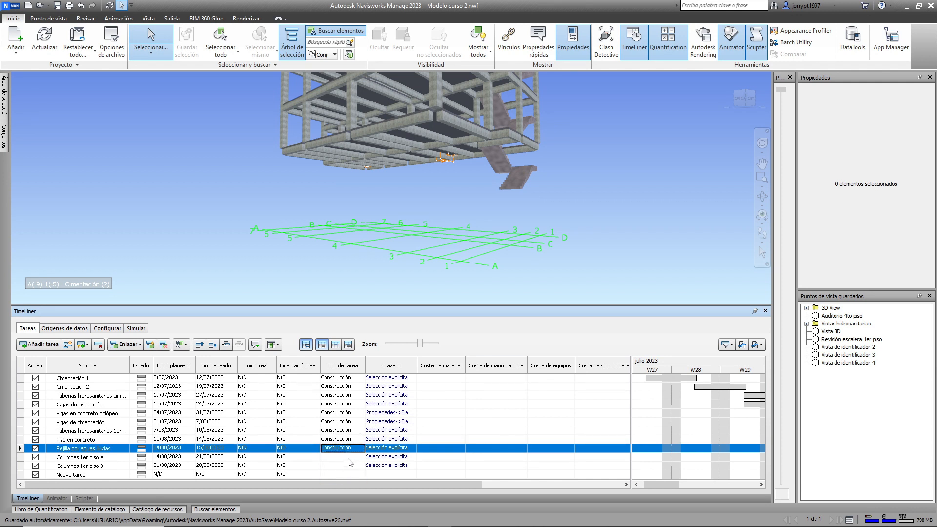
left_click(342, 457)
left_click(360, 457)
left_click(349, 472)
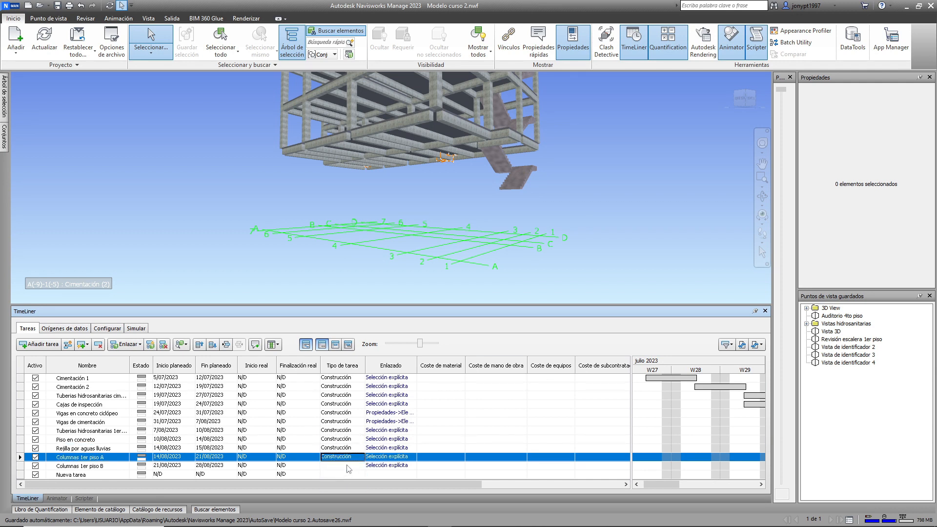
left_click(341, 465)
left_click(360, 466)
left_click(349, 482)
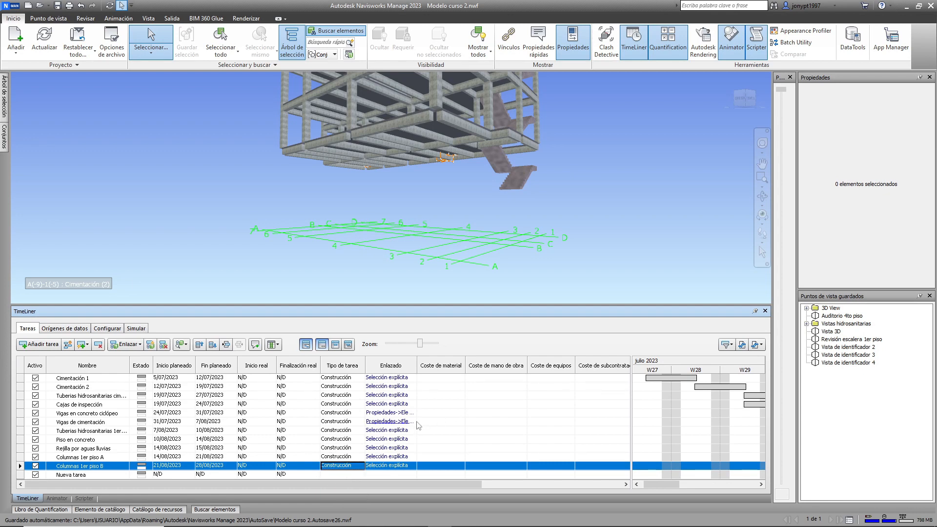